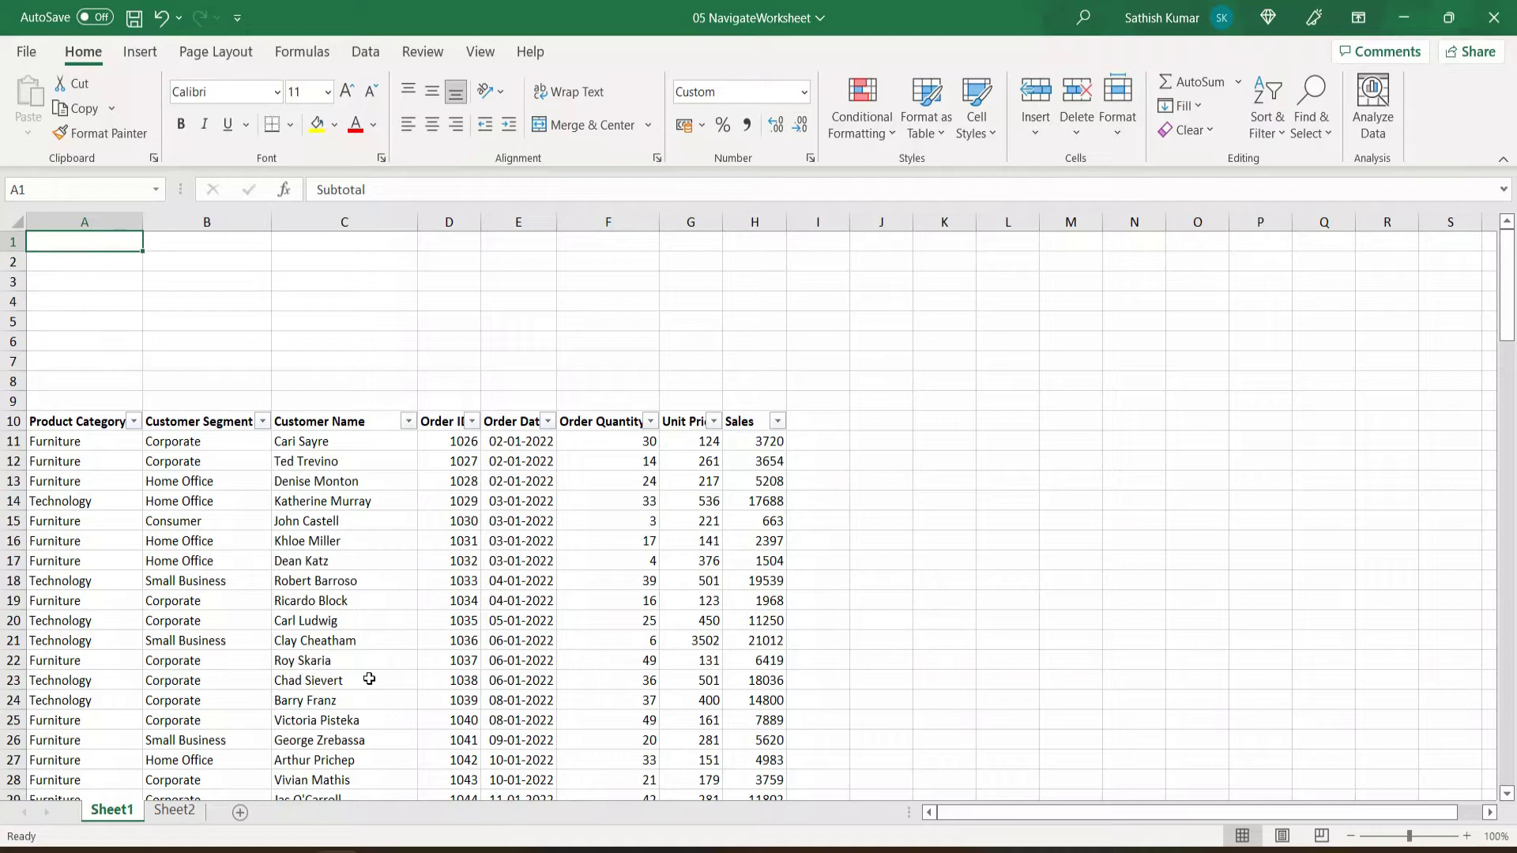
Move the active cell down Sheet1 one screen at a time, from A1 to the last data row at A141.
{"action": "key", "text": "Page_Down"}
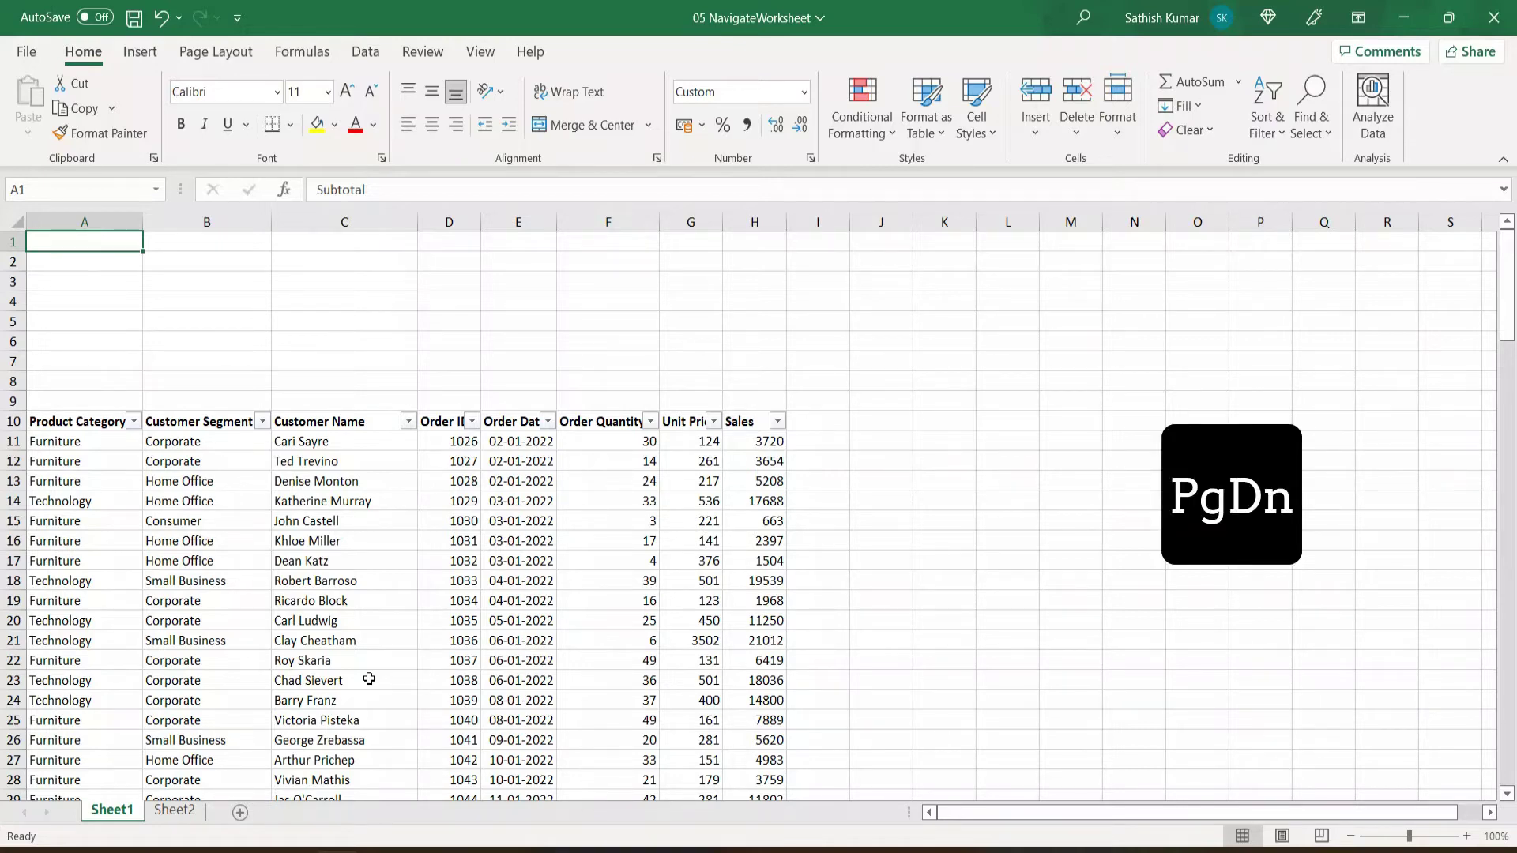
{"action": "key", "text": "Page_Down"}
{"action": "key", "text": "Page_Down"}
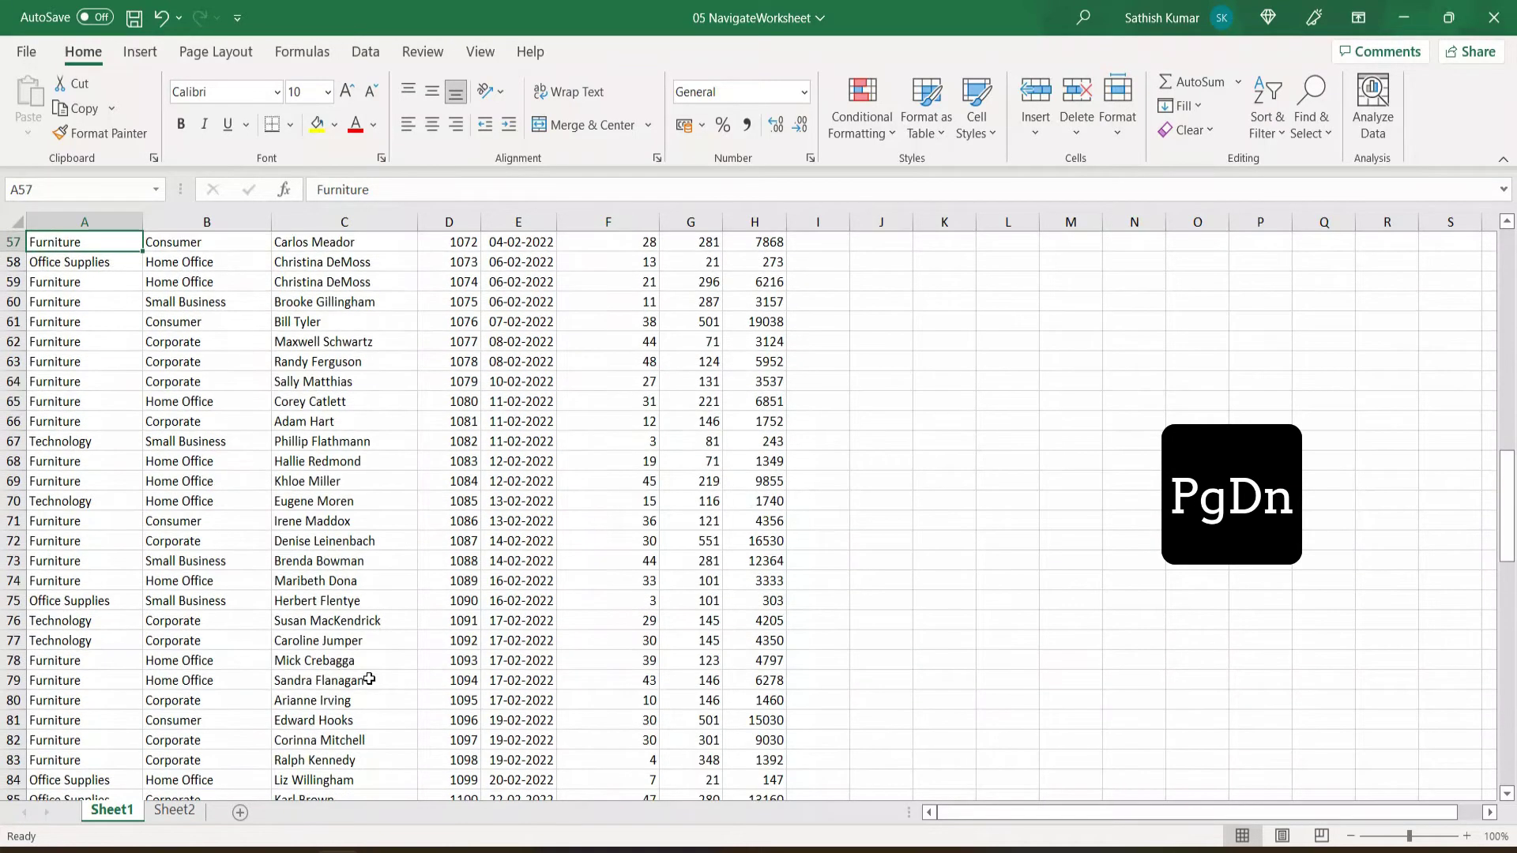
{"action": "key", "text": "Page_Down"}
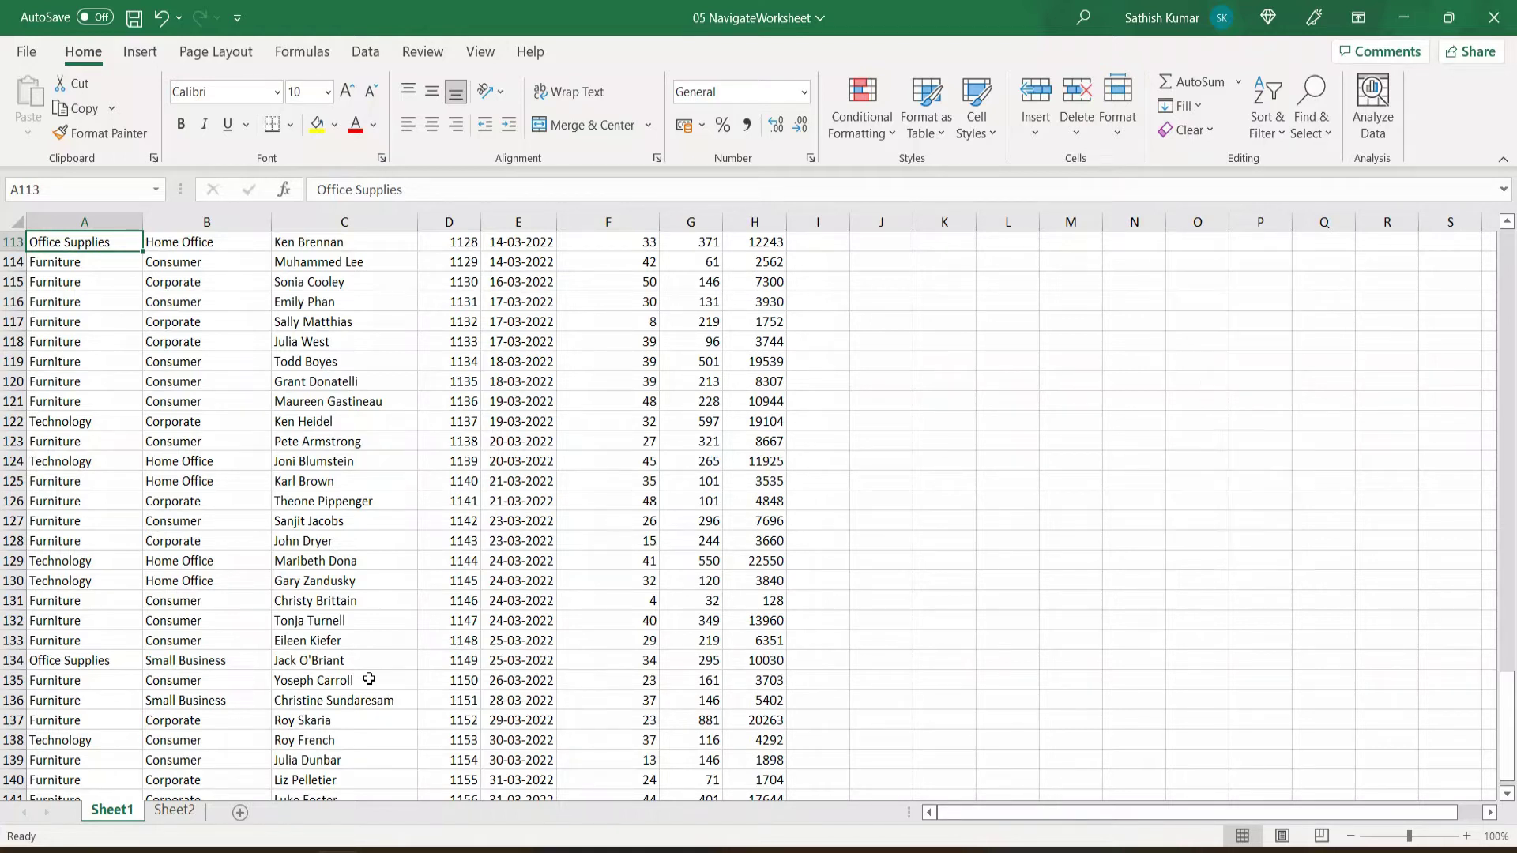
{"action": "key", "text": "Page_Down"}
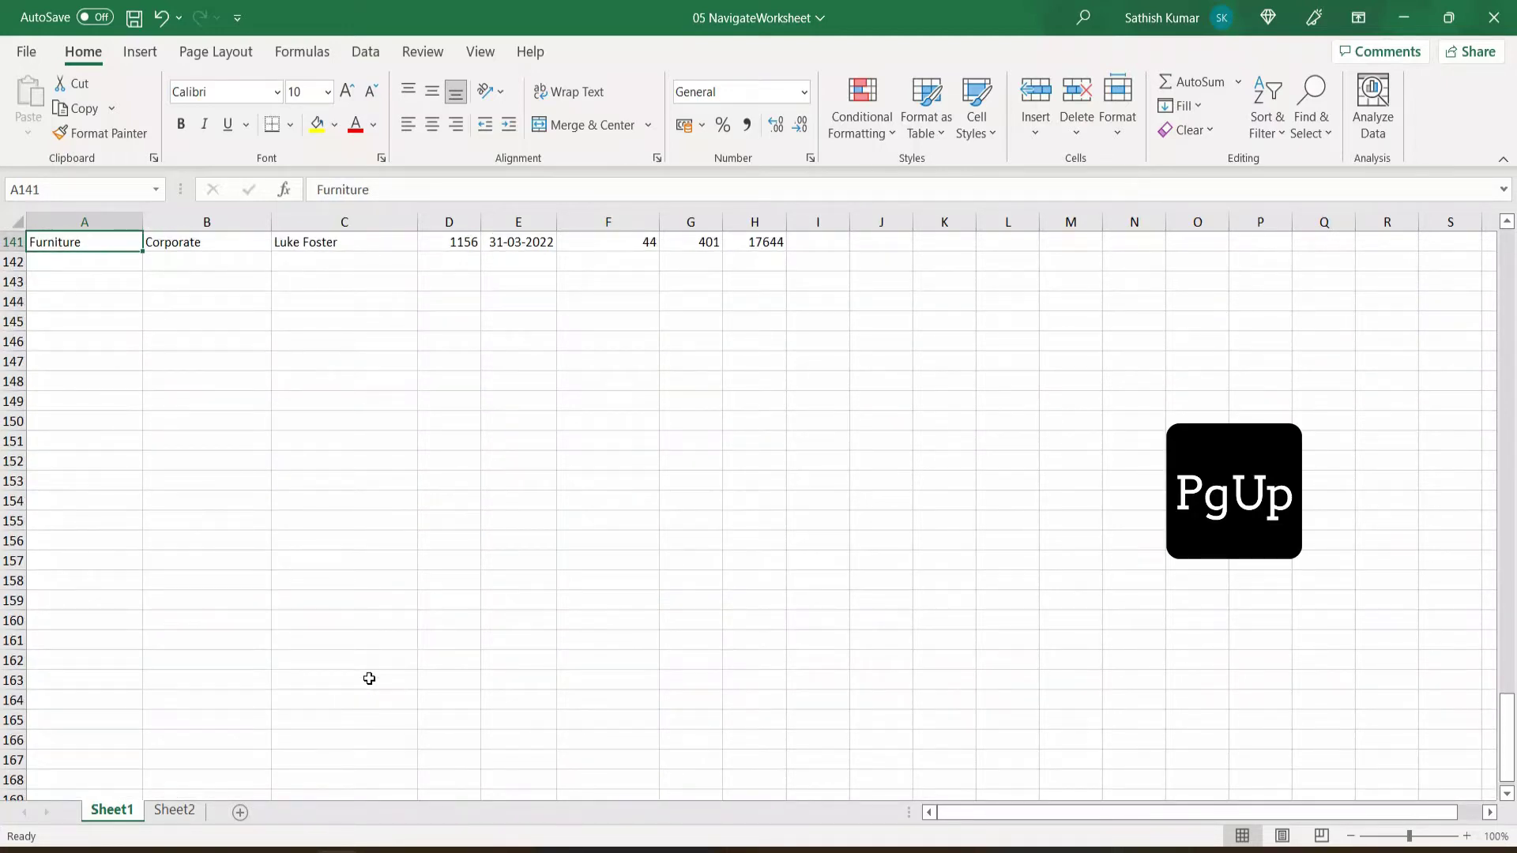
Move the active cell back up one screen at a time until it reaches A1.
{"action": "key", "text": "Page_Up"}
{"action": "key", "text": "Page_Up"}
{"action": "key", "text": "Page_Up"}
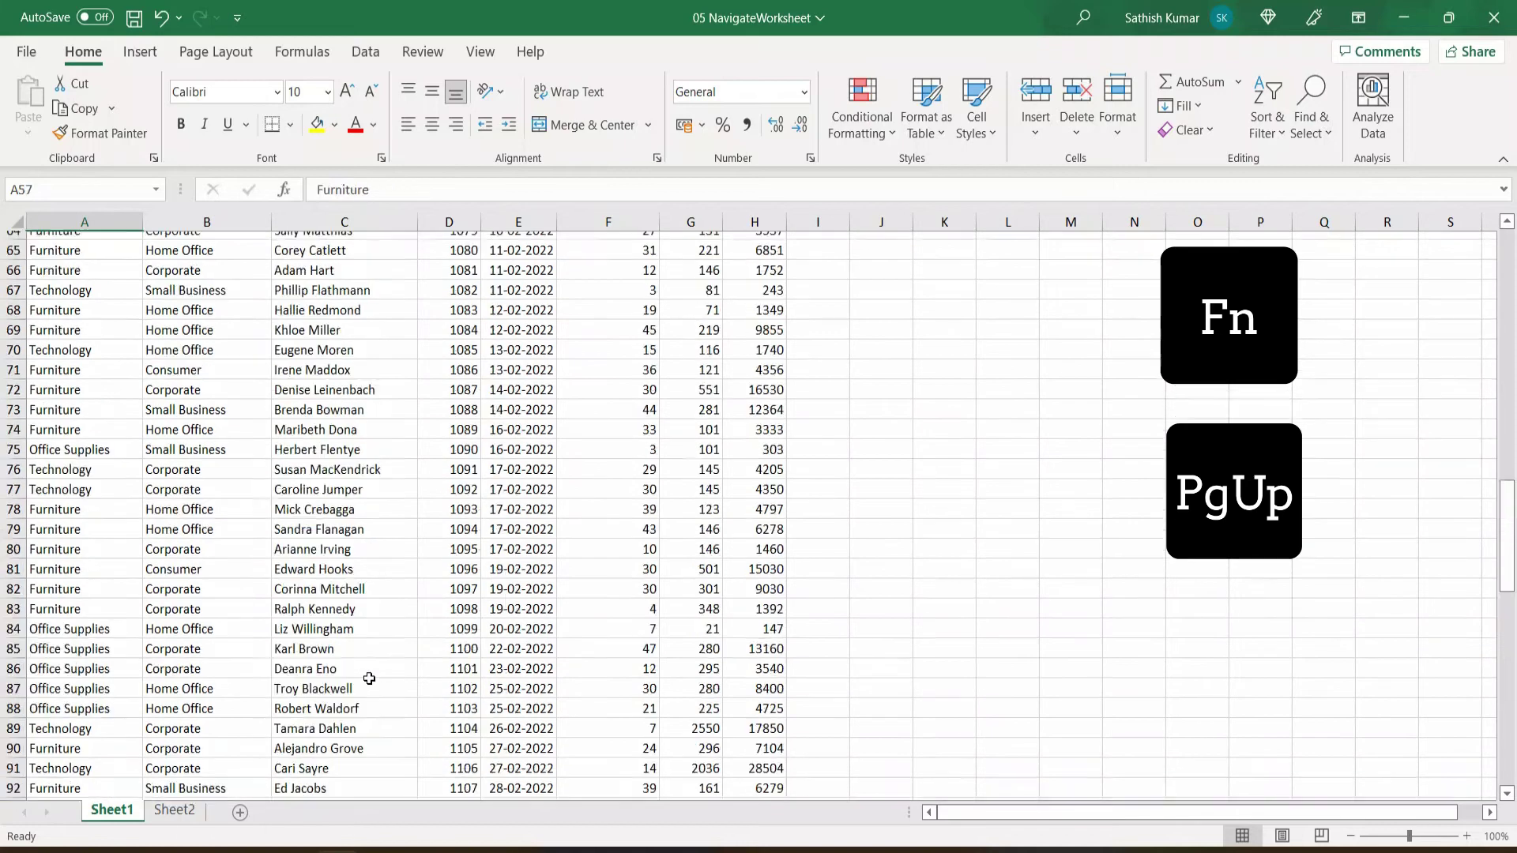
{"action": "key", "text": "Page_Up"}
{"action": "key", "text": "Page_Up"}
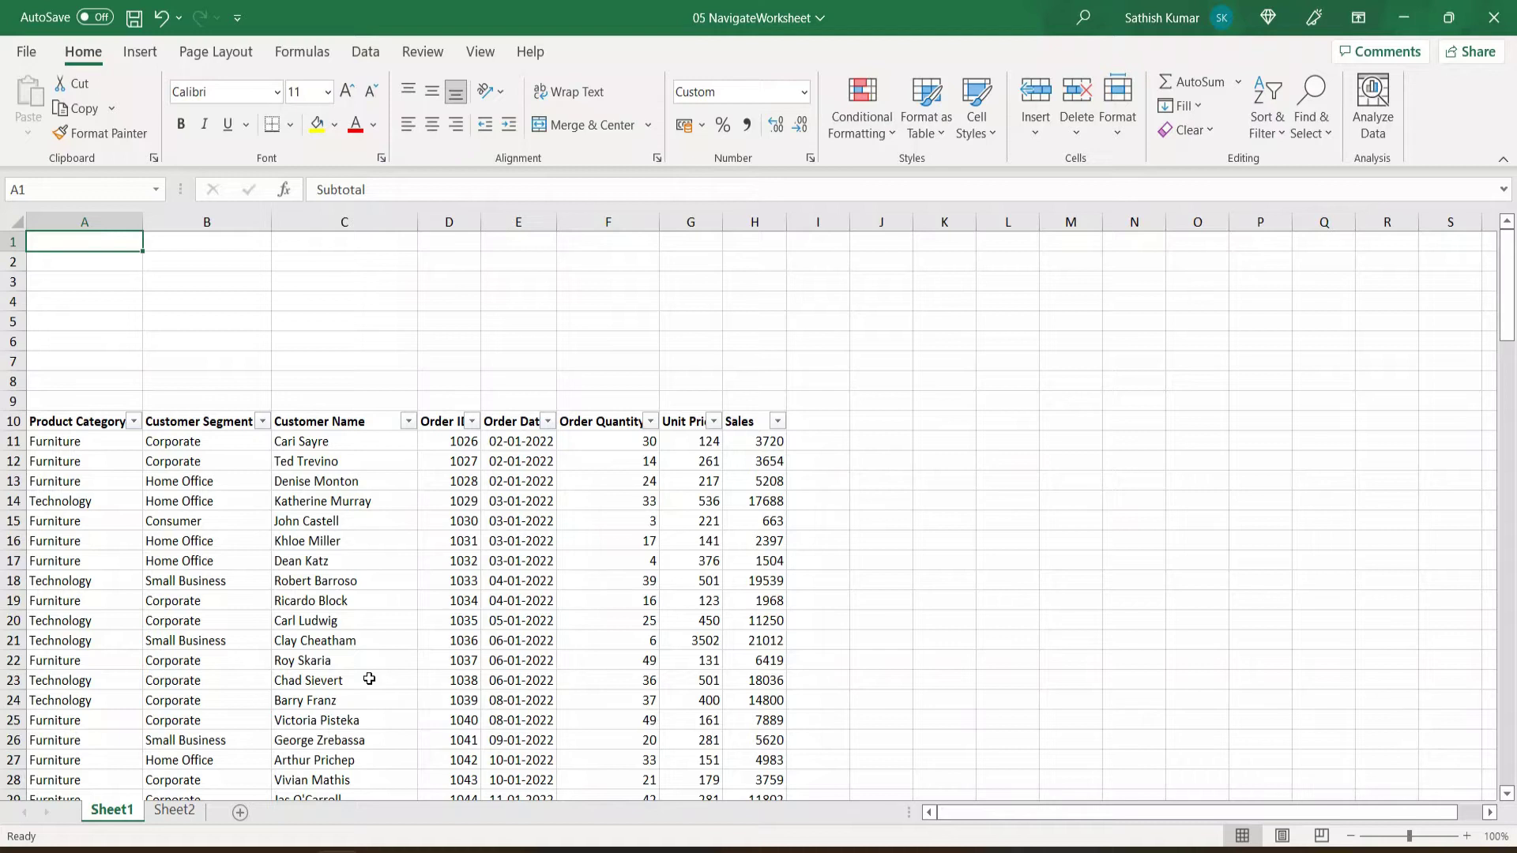
Move the active cell across row 1 one screen of columns at a time, from A1 to BN1.
{"action": "key", "text": "alt+Page_Down"}
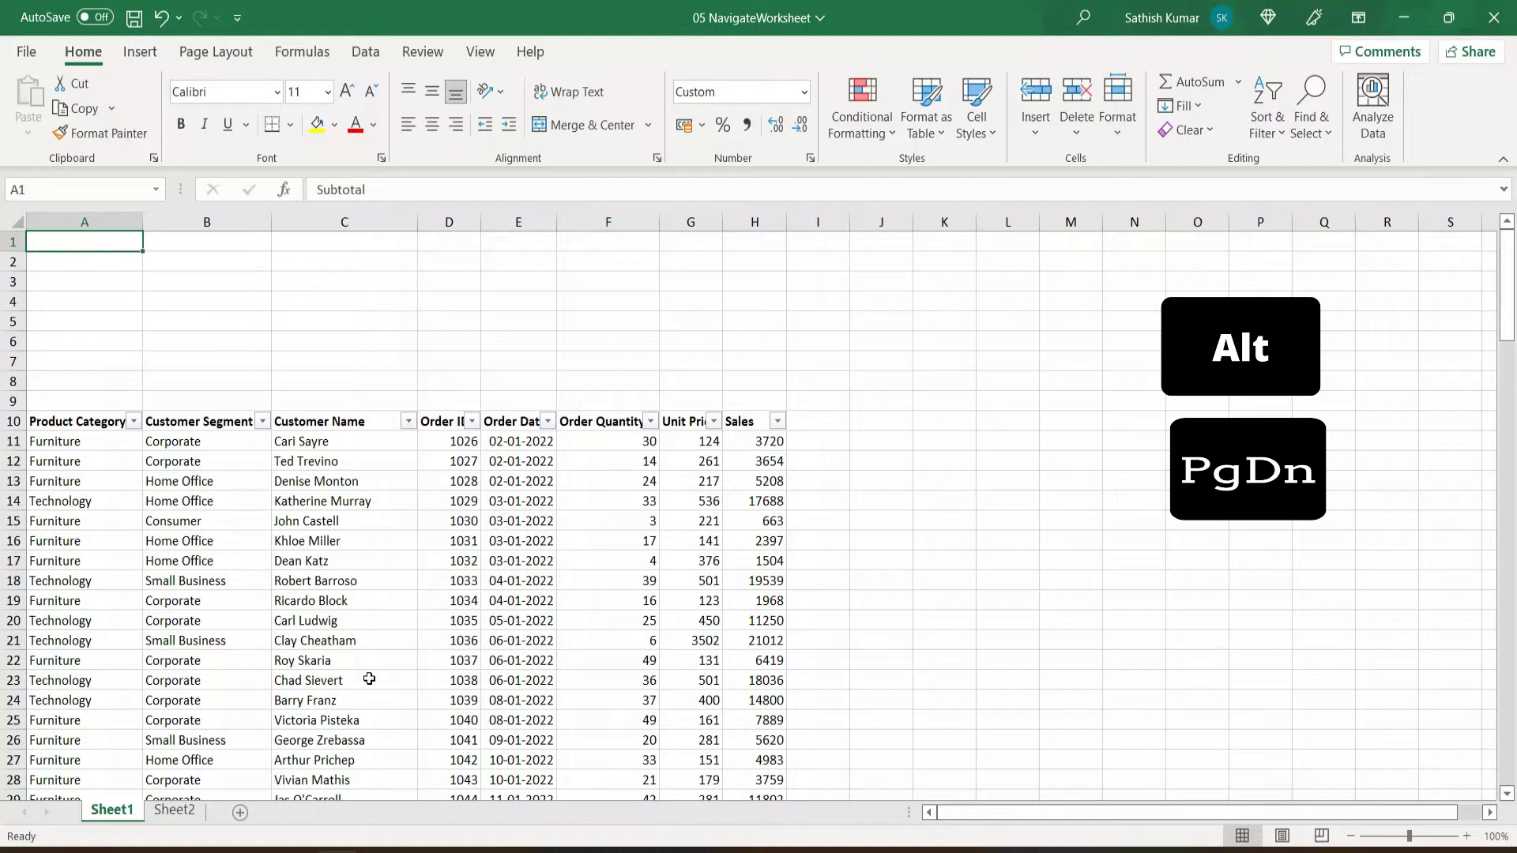
{"action": "key", "text": "alt+Page_Down"}
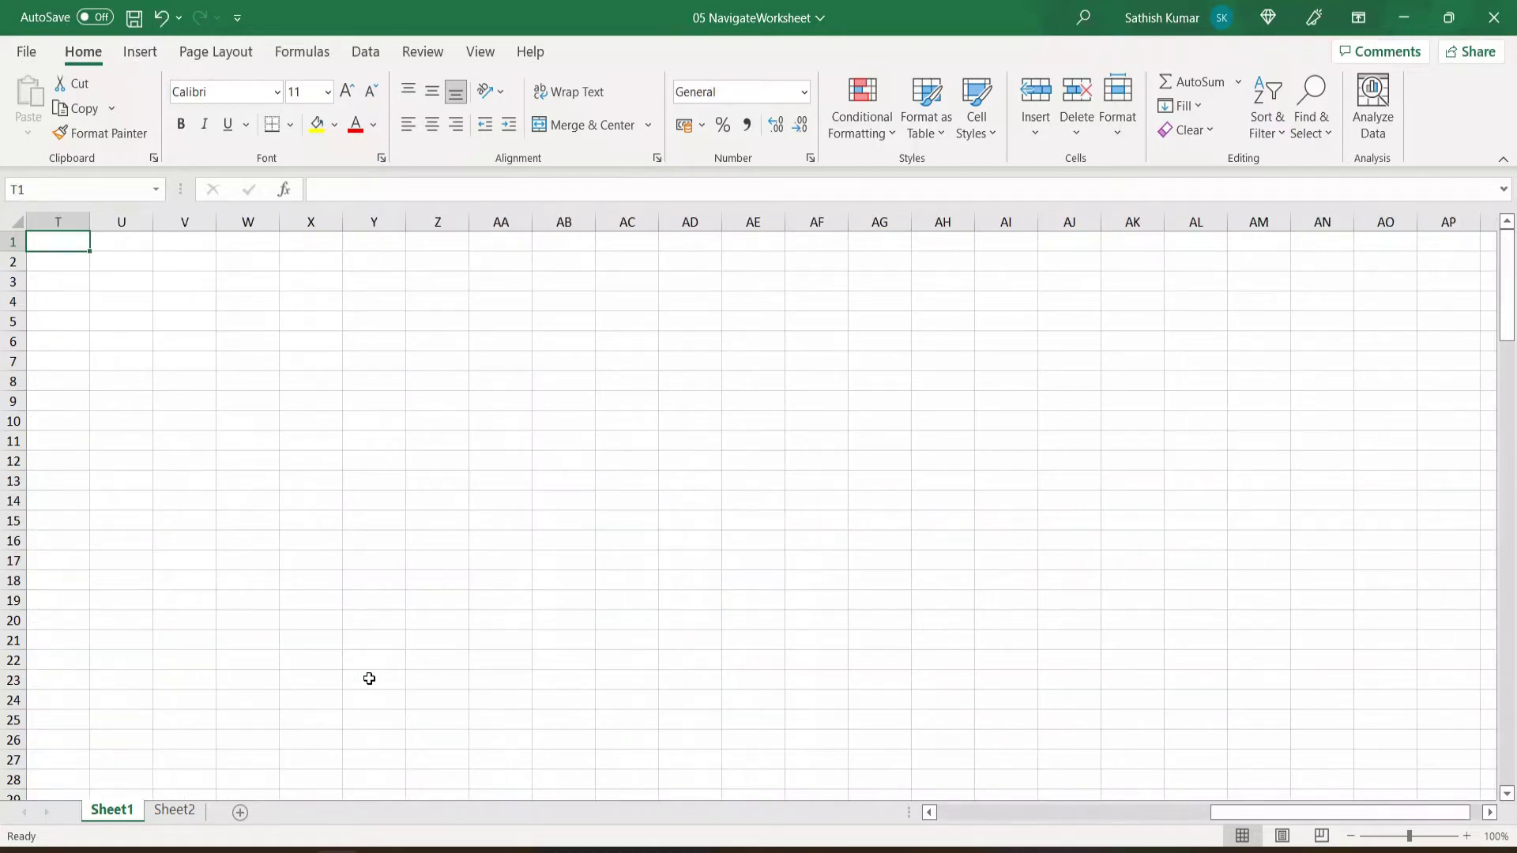
{"action": "key", "text": "alt+Page_Down"}
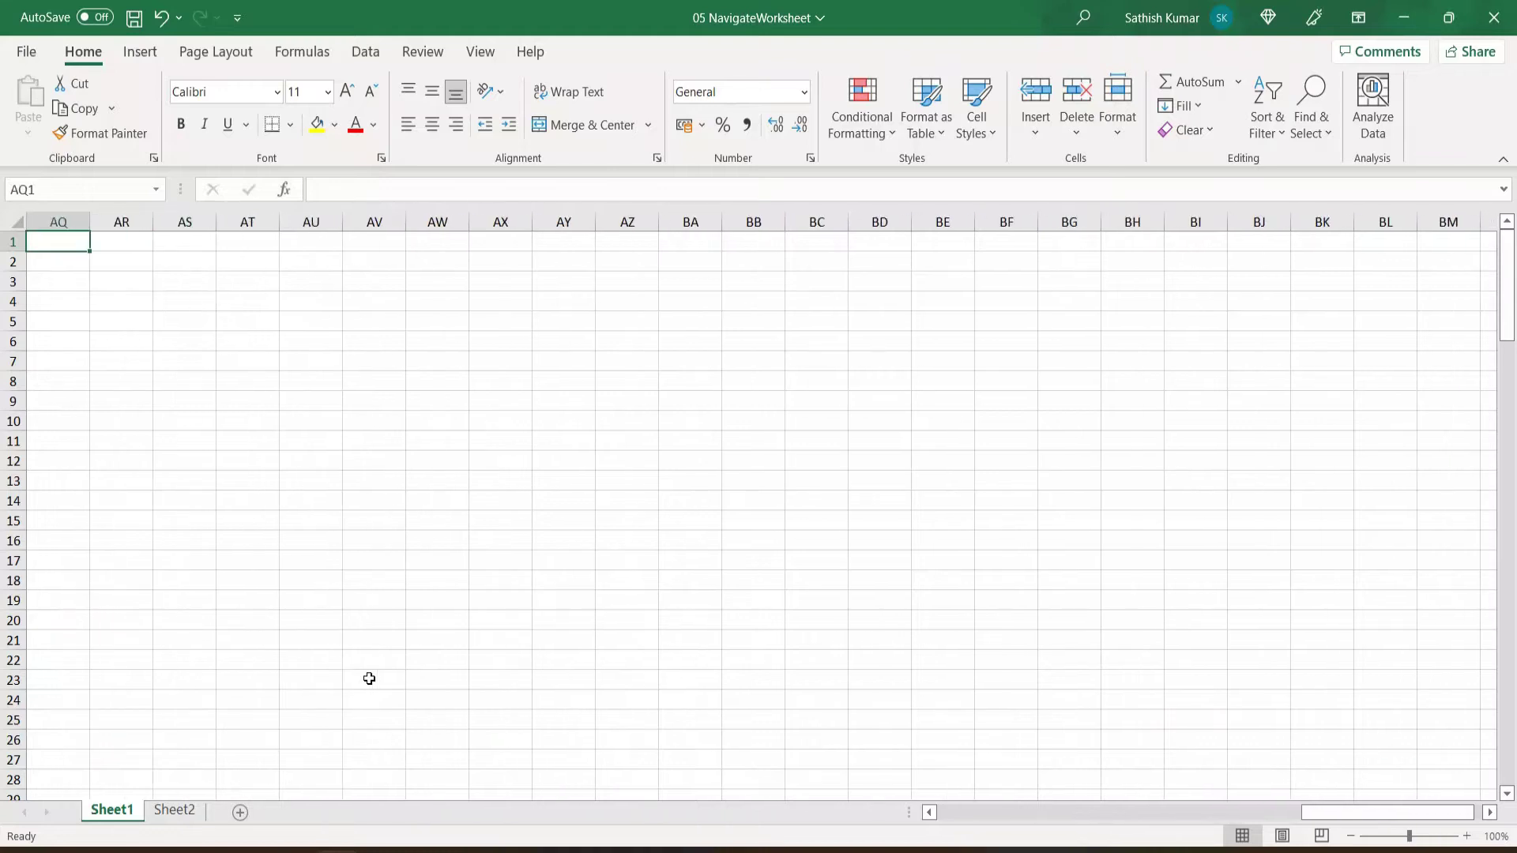
{"action": "key", "text": "alt+Page_Down"}
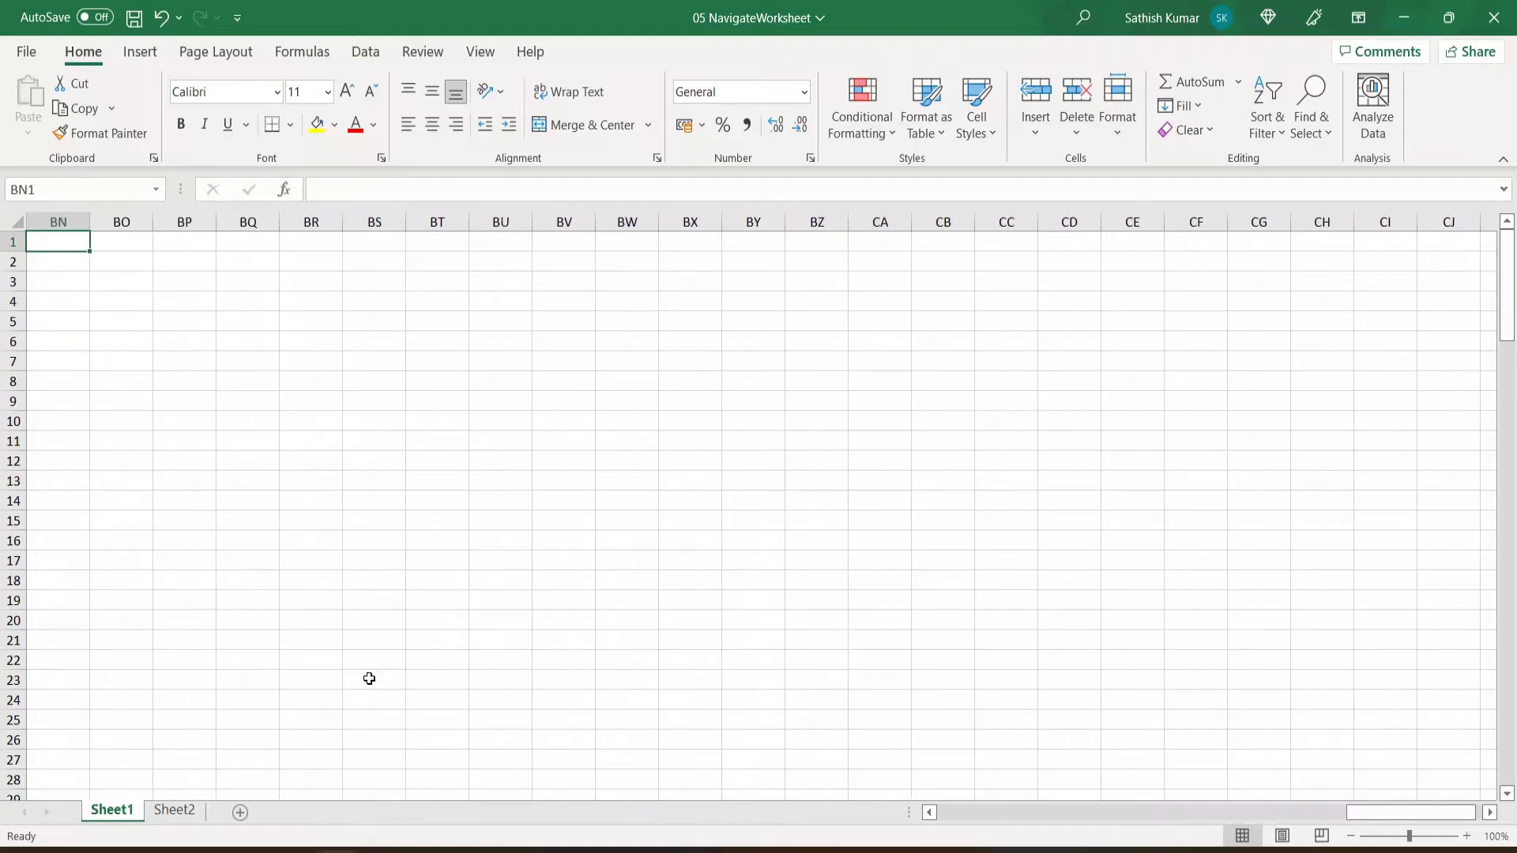
Return from BN1 to A1 by moving back one screen of columns at a time.
{"action": "key", "text": "alt+Page_Up"}
{"action": "key", "text": "alt+Page_Up"}
{"action": "key", "text": "alt+Page_Up"}
{"action": "key", "text": "alt+Page_Up"}
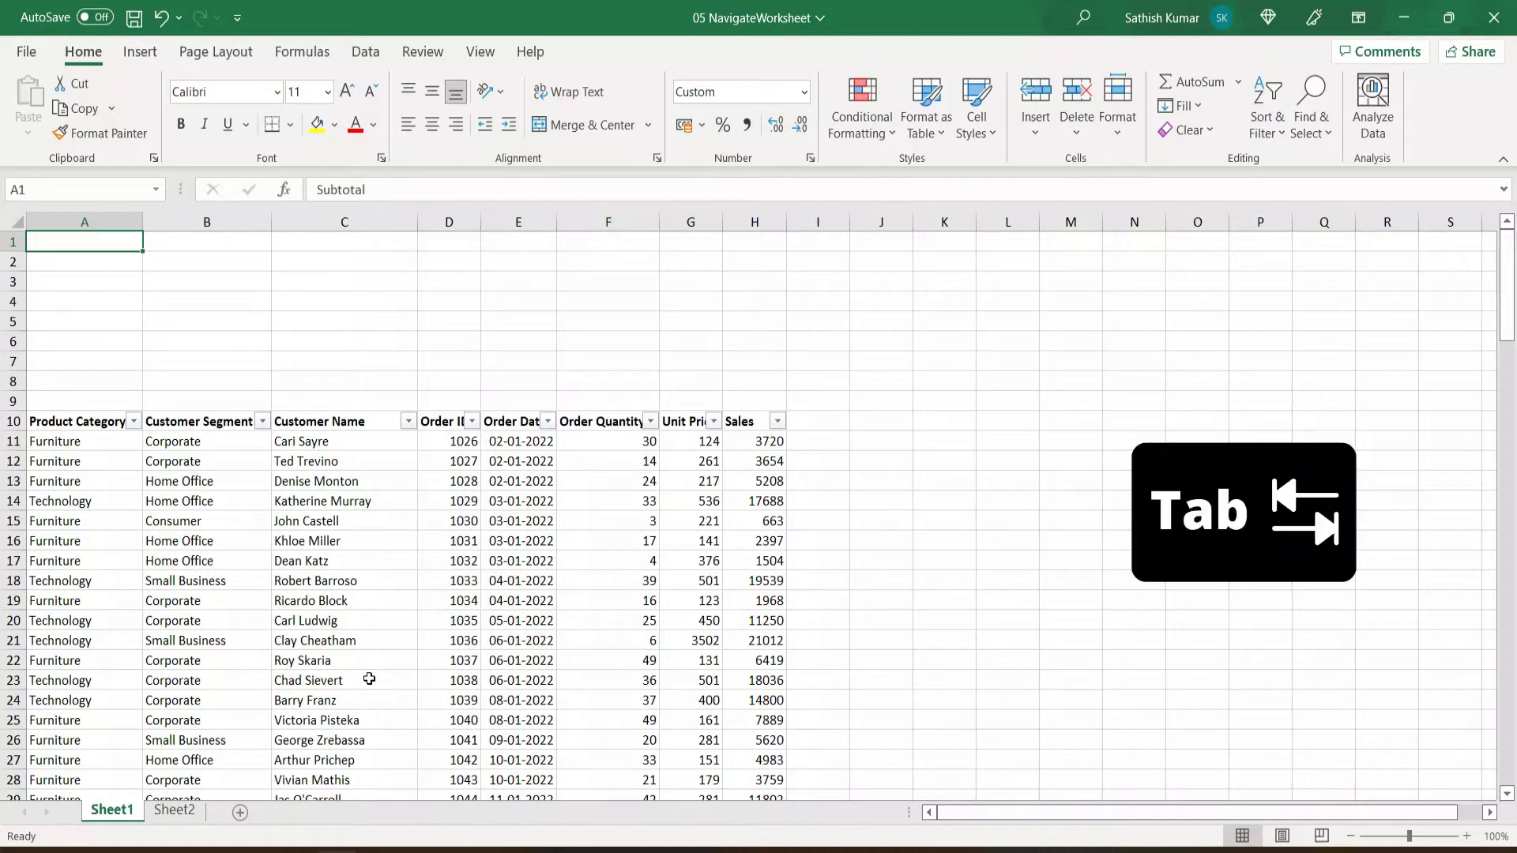
Move the active cell one column at a time along row 1, from A1 to I1.
{"action": "key", "text": "Tab"}
{"action": "key", "text": "Tab"}
{"action": "key", "text": "Tab"}
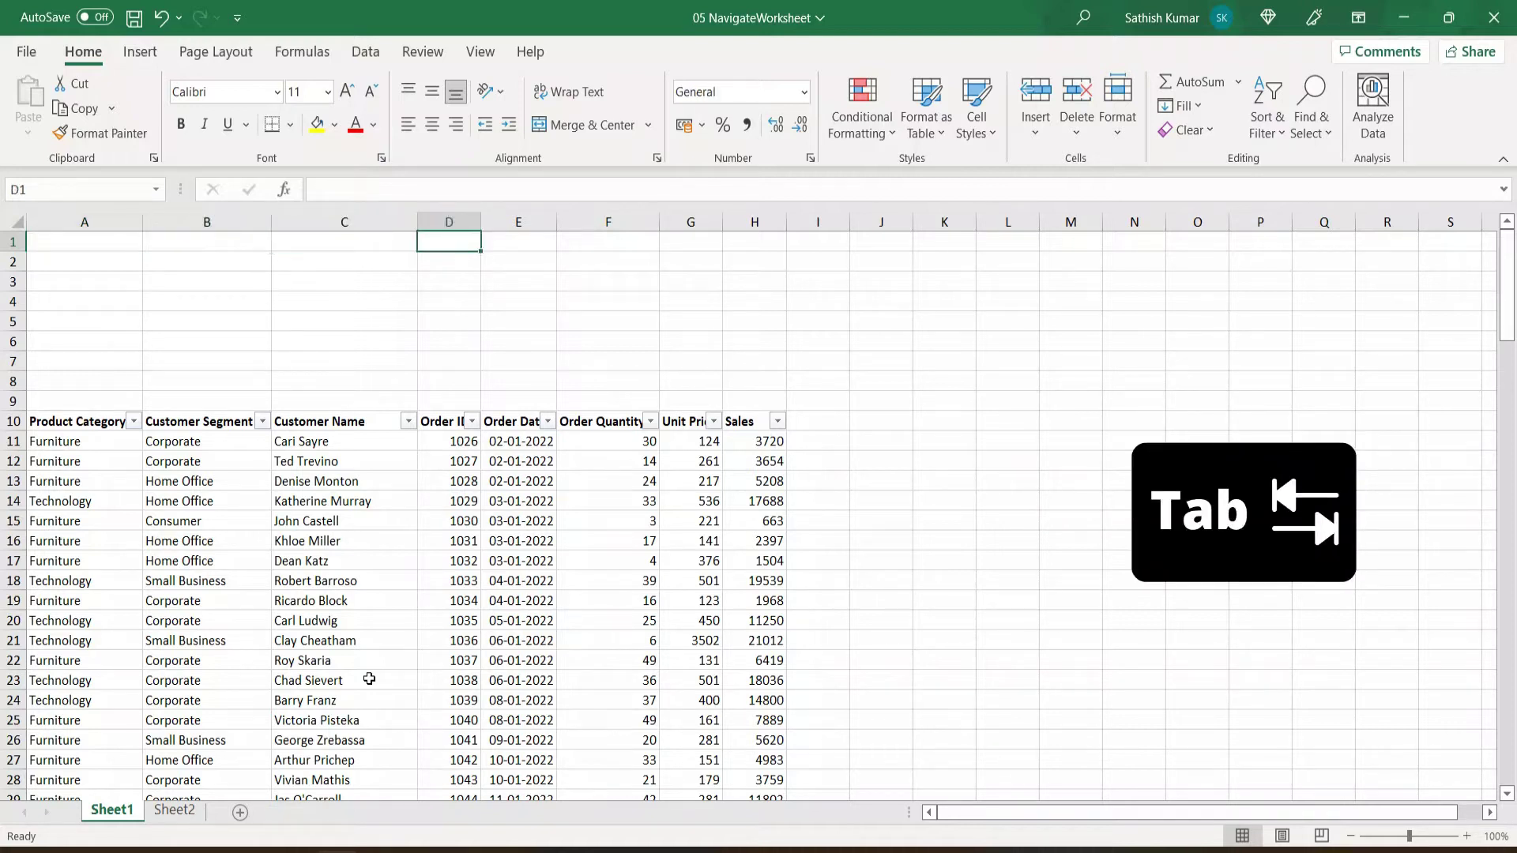
{"action": "key", "text": "Tab"}
{"action": "key", "text": "Tab"}
{"action": "key", "text": "Tab"}
{"action": "key", "text": "Tab"}
{"action": "key", "text": "Tab"}
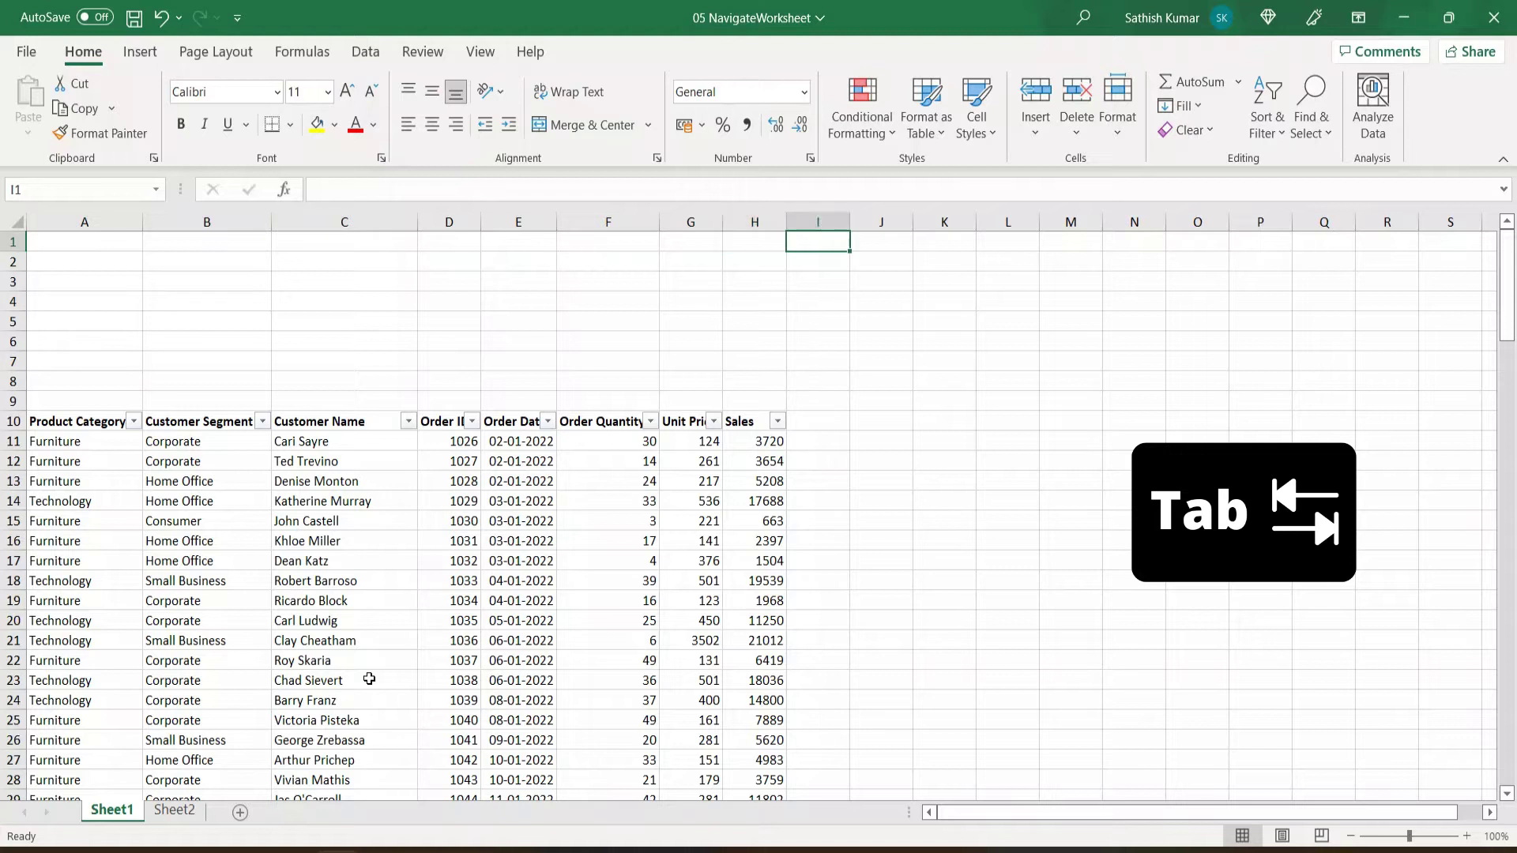
Move the active cell back one column at a time from I1 to A1.
{"action": "key", "text": "shift"}
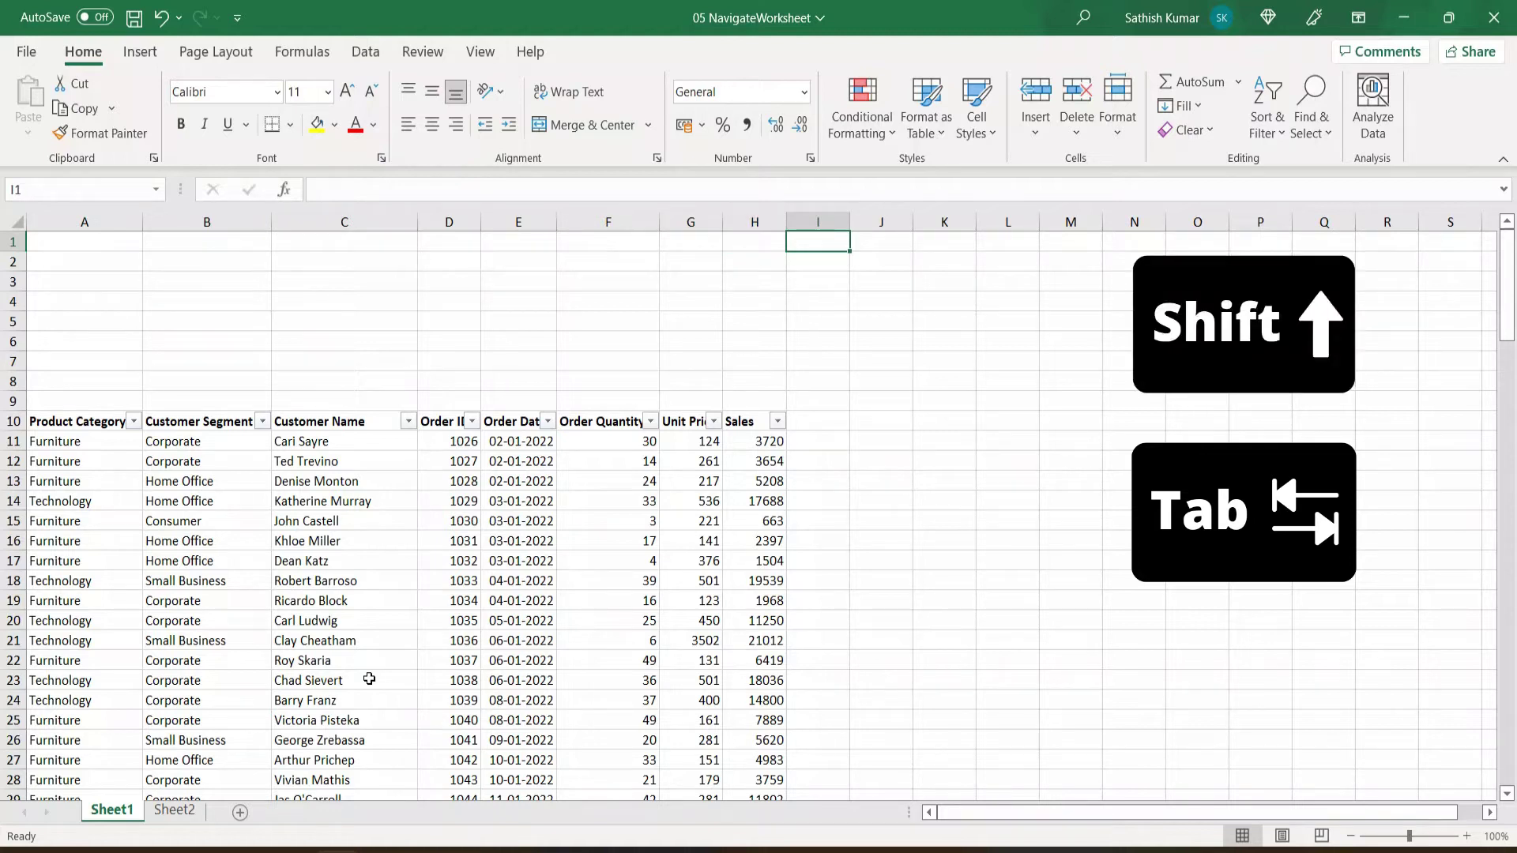
{"action": "key", "text": "shift+Tab"}
{"action": "key", "text": "shift+Tab"}
{"action": "key", "text": "shift+Tab"}
{"action": "key", "text": "shift+Tab"}
{"action": "key", "text": "shift+Tab"}
{"action": "key", "text": "shift+Tab"}
{"action": "key", "text": "shift+Tab"}
{"action": "key", "text": "shift+Tab"}
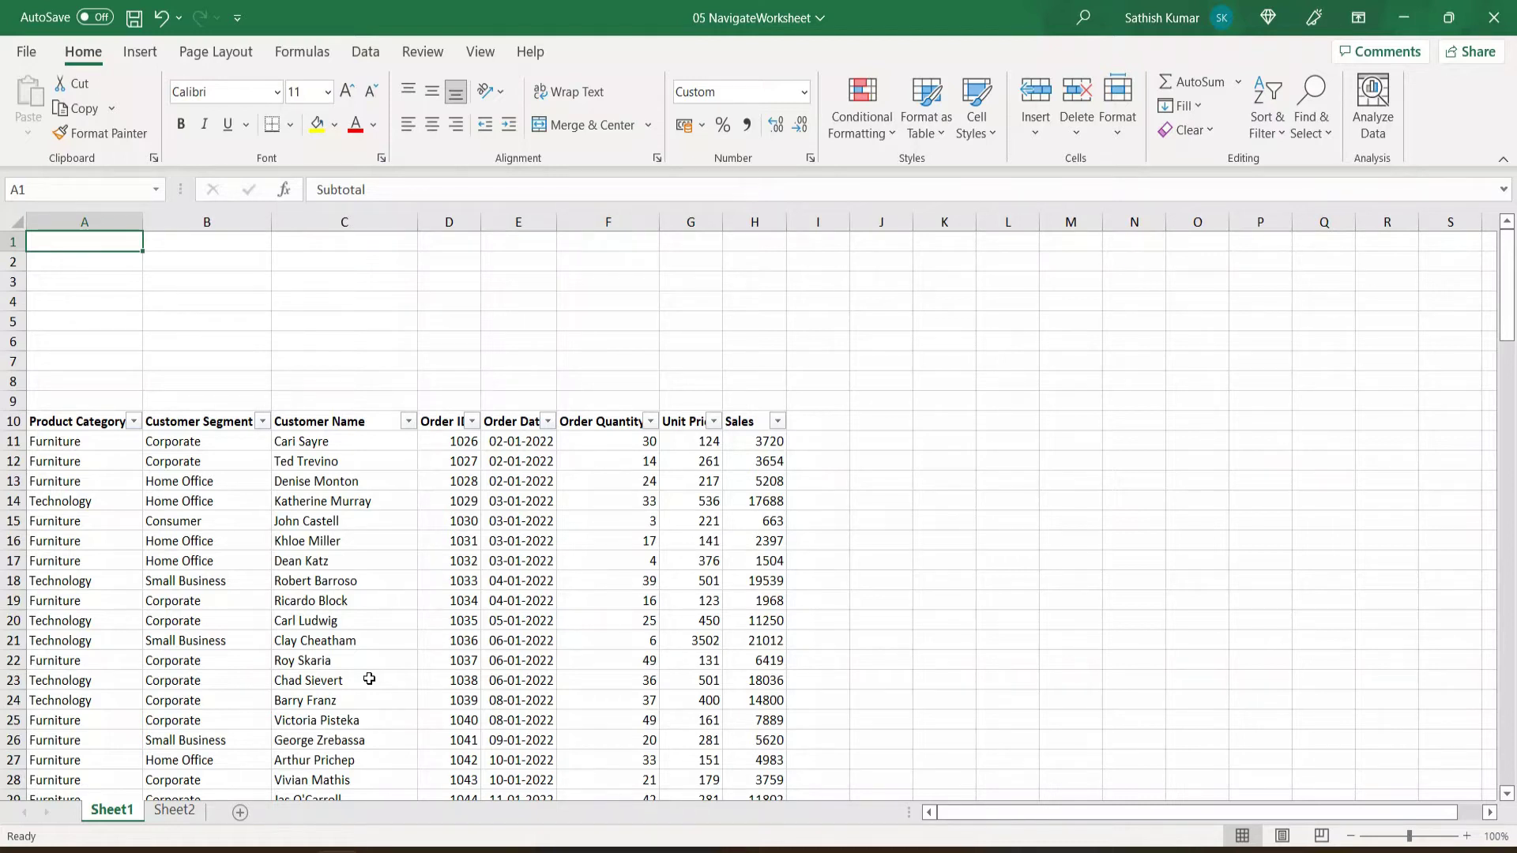
Jump twice around the edges of the data table, through A10, A141, H141 and H10, ending at A10.
{"action": "key", "text": "ctrl+Down"}
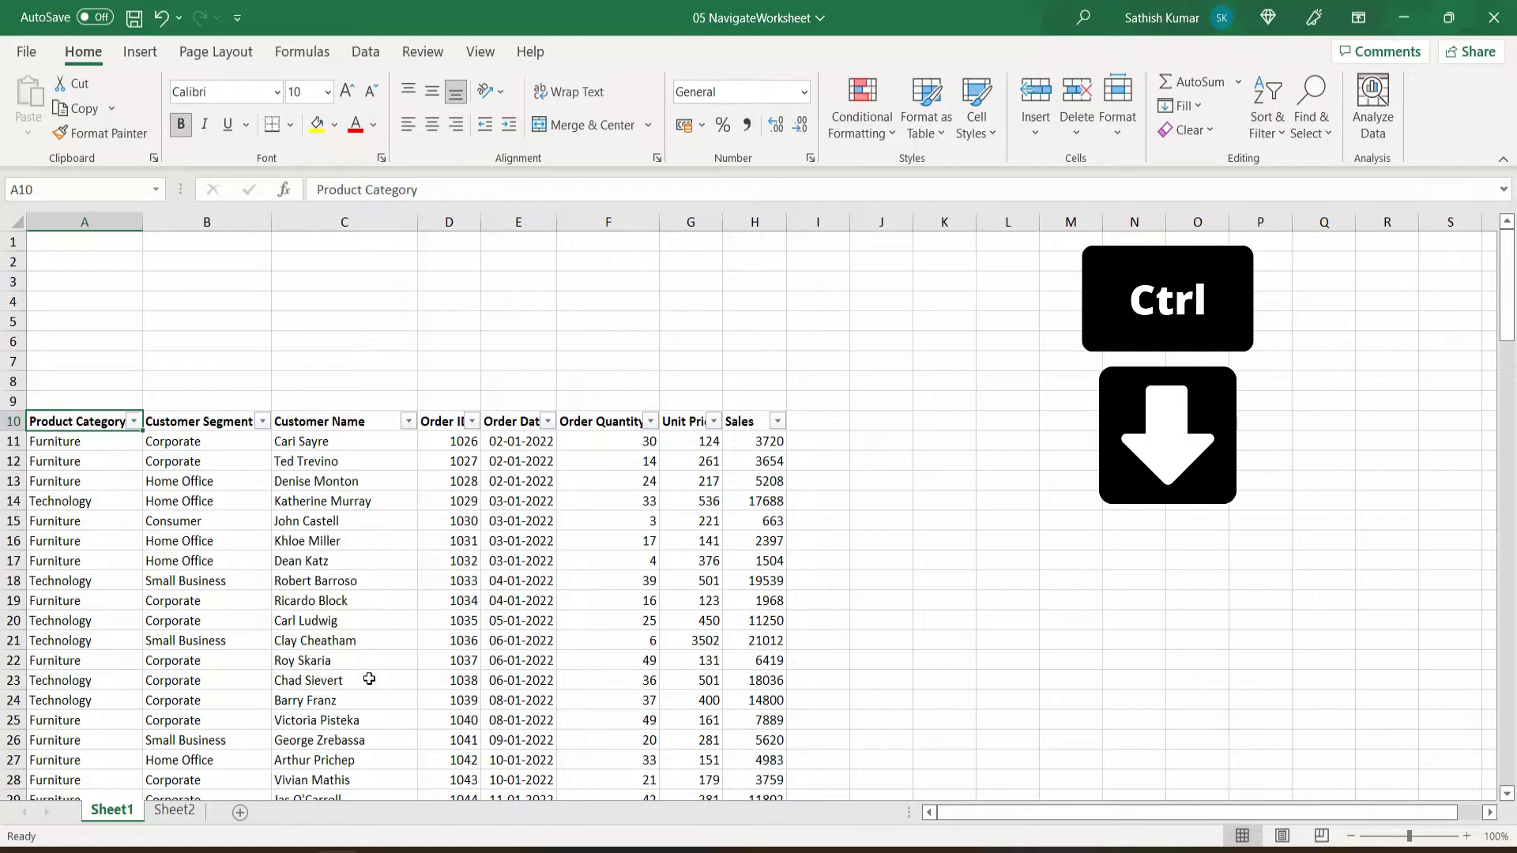
{"action": "key", "text": "ctrl+Down"}
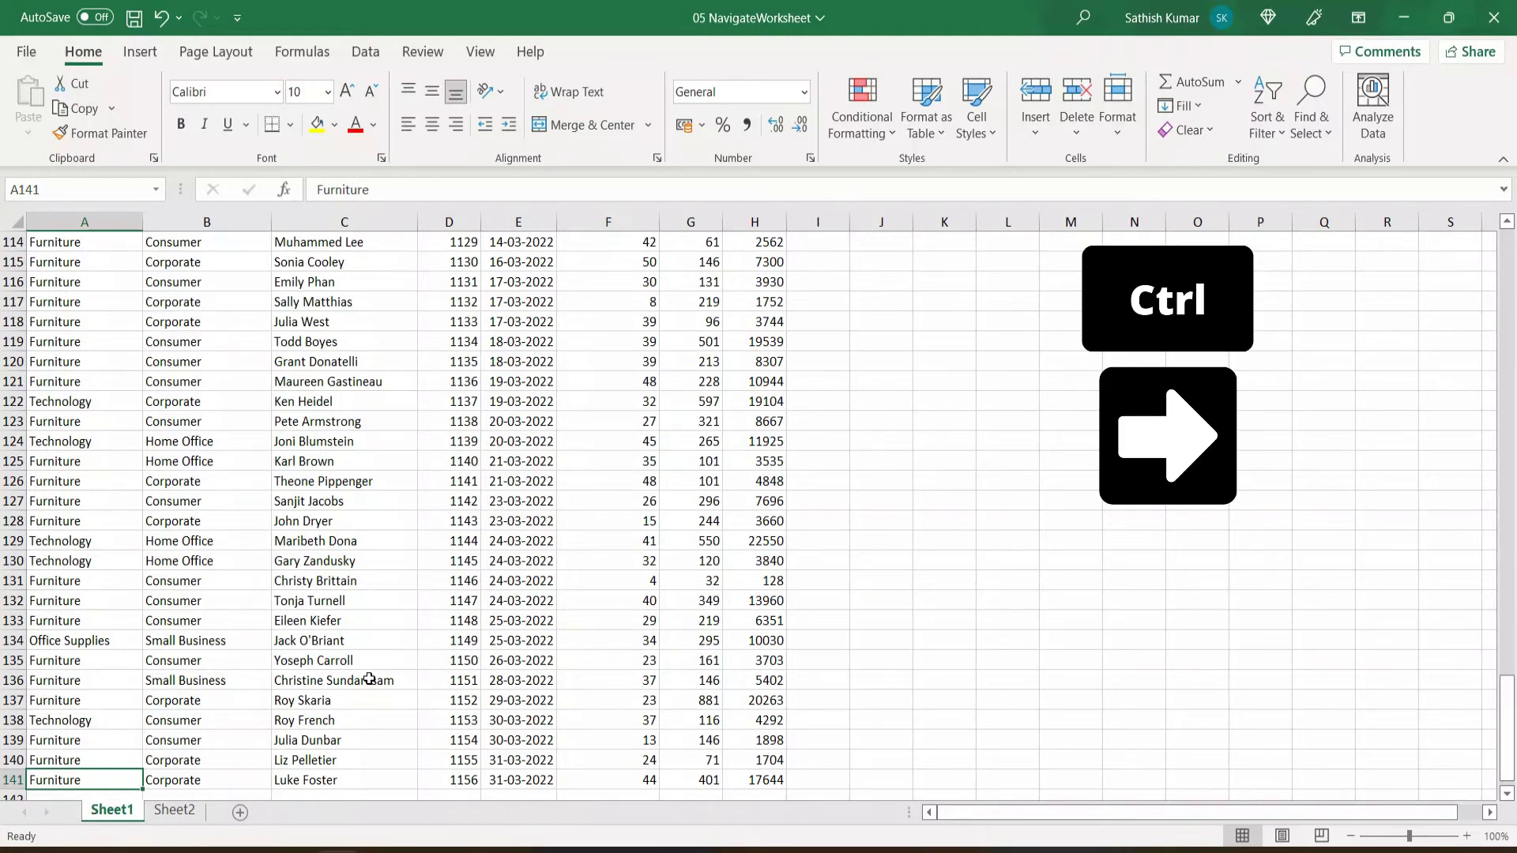
{"action": "key", "text": "ctrl+Right"}
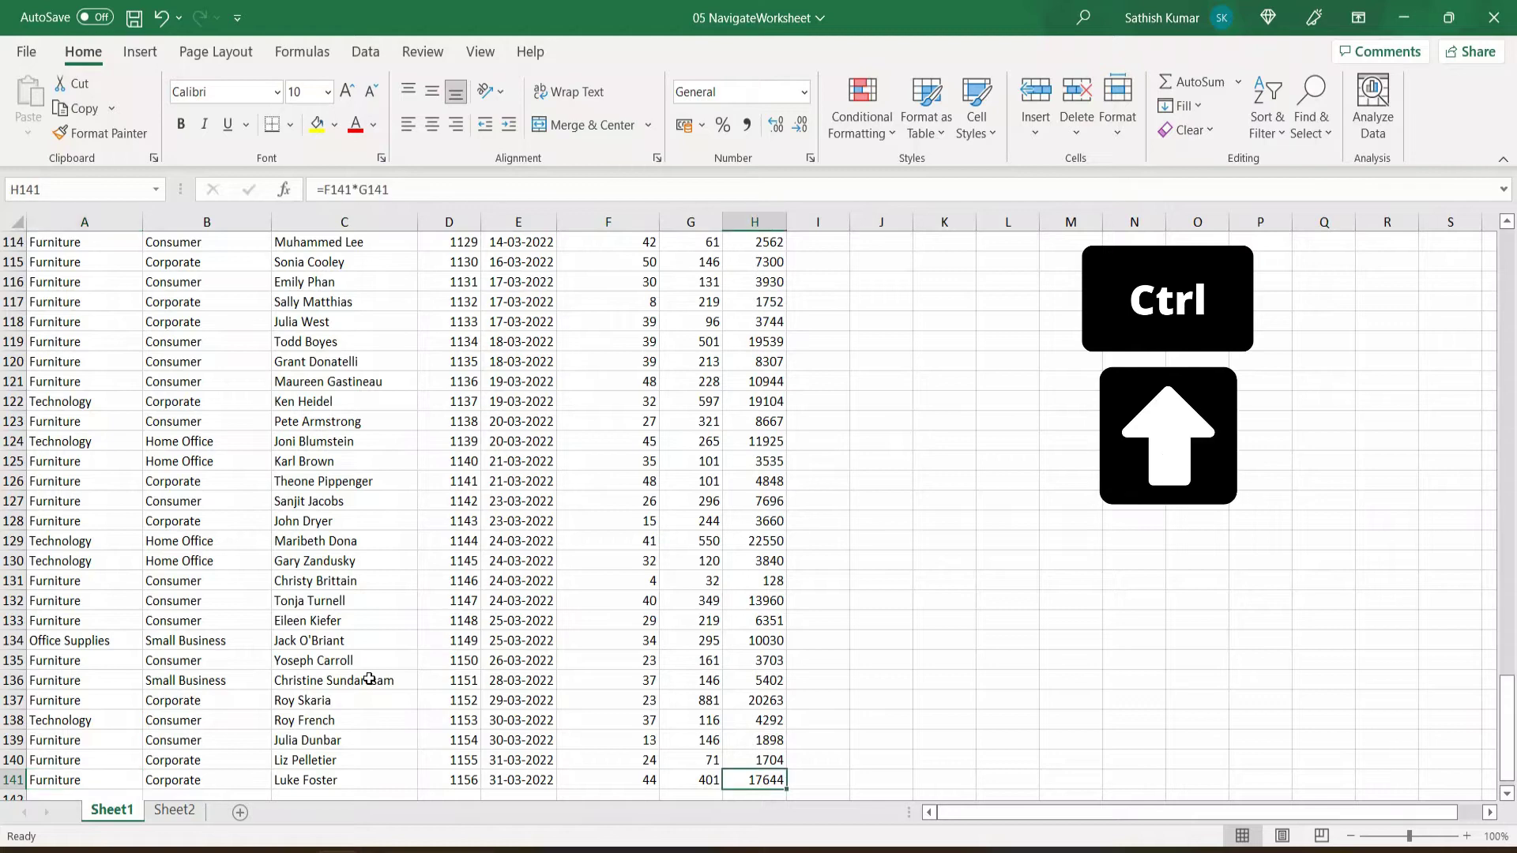
{"action": "key", "text": "ctrl+Up"}
{"action": "key", "text": "ctrl+Left"}
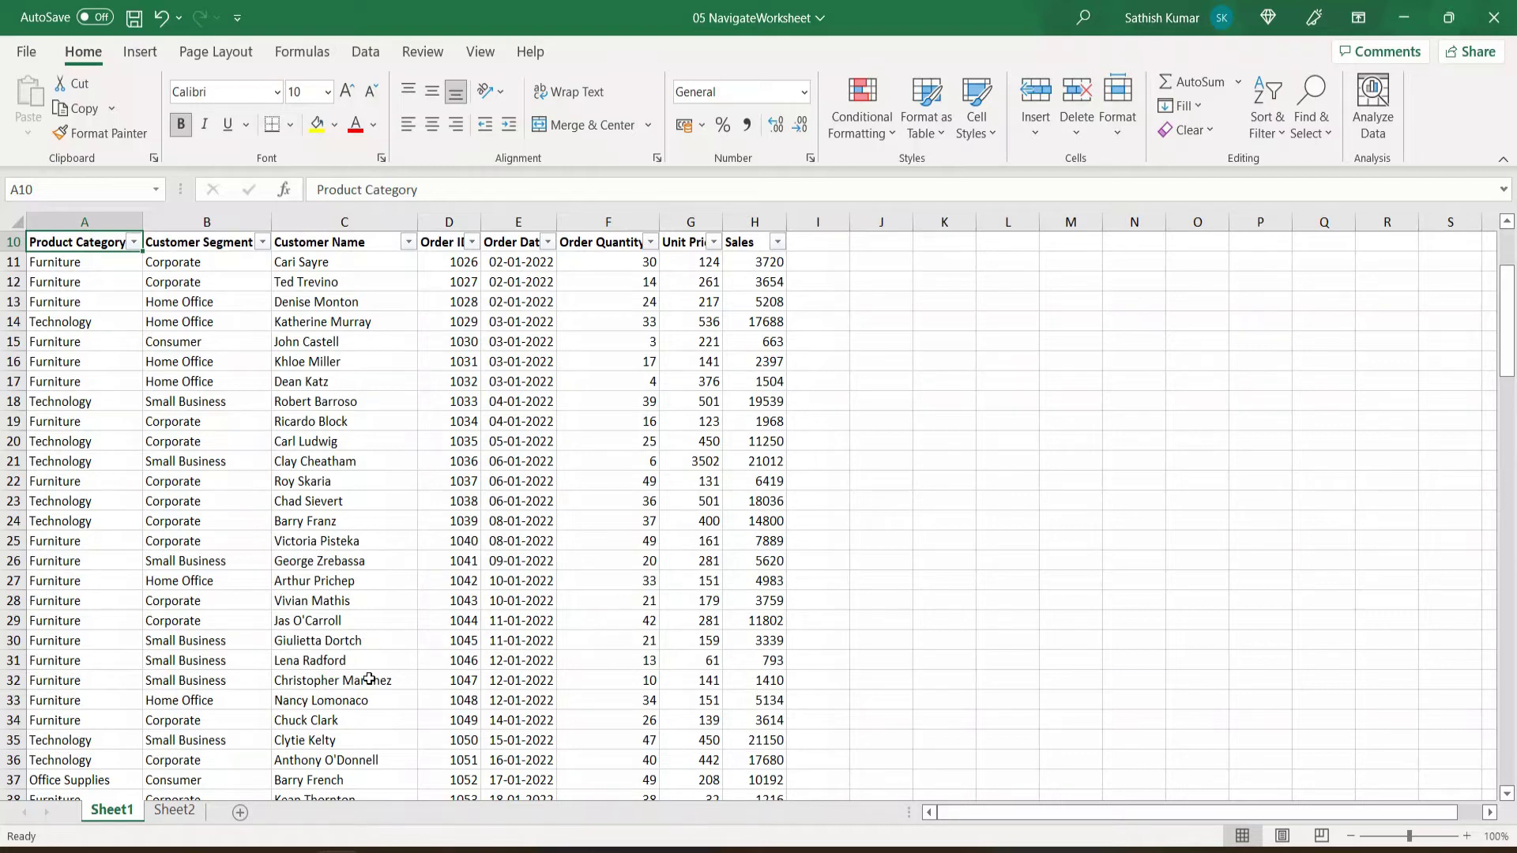
{"action": "key", "text": "ctrl+Down"}
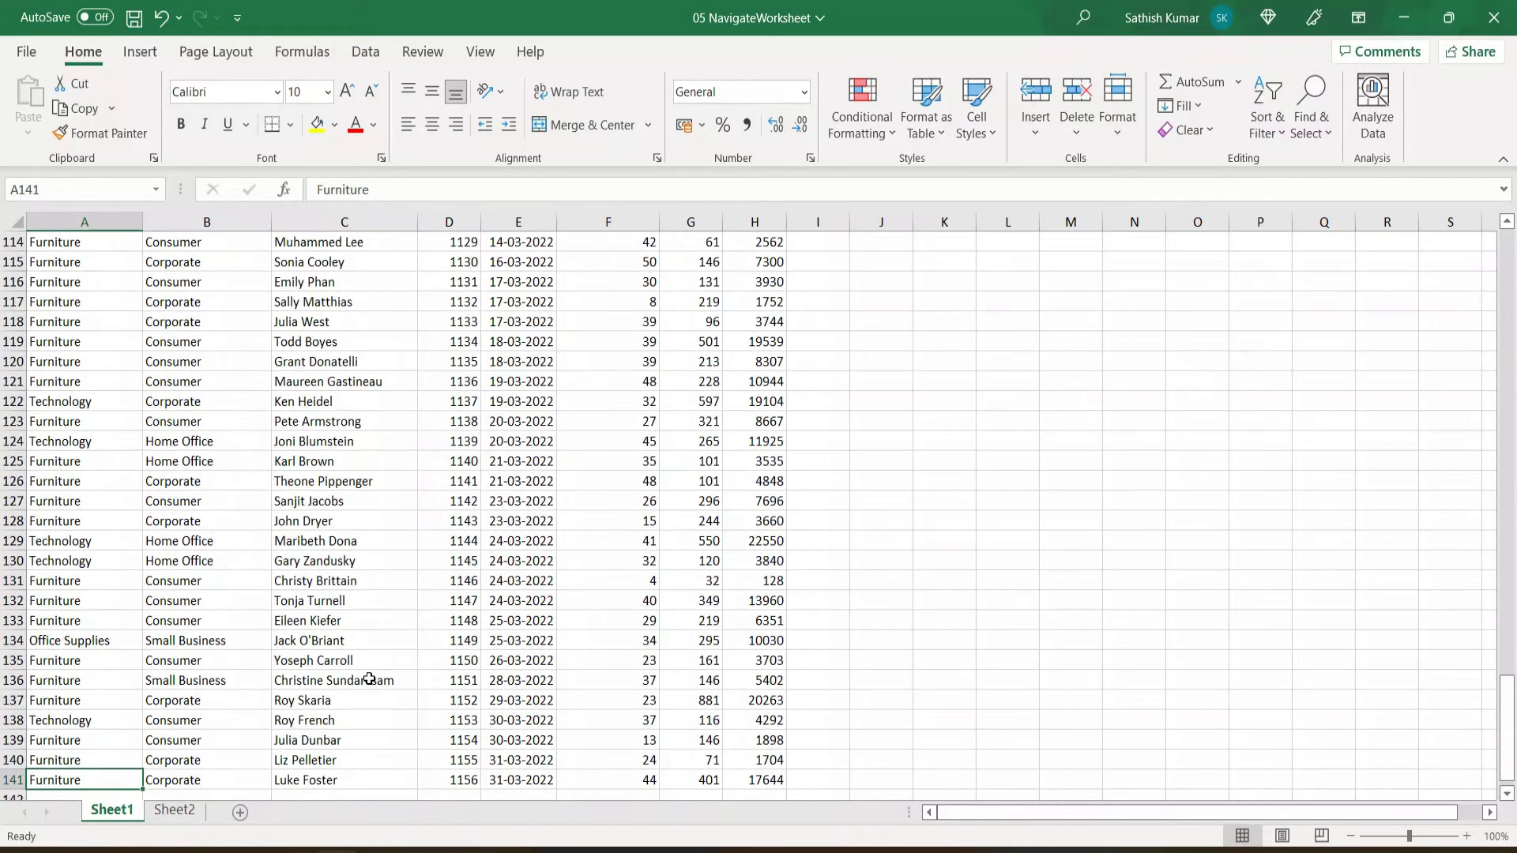
{"action": "key", "text": "ctrl+Right"}
{"action": "key", "text": "ctrl+Up"}
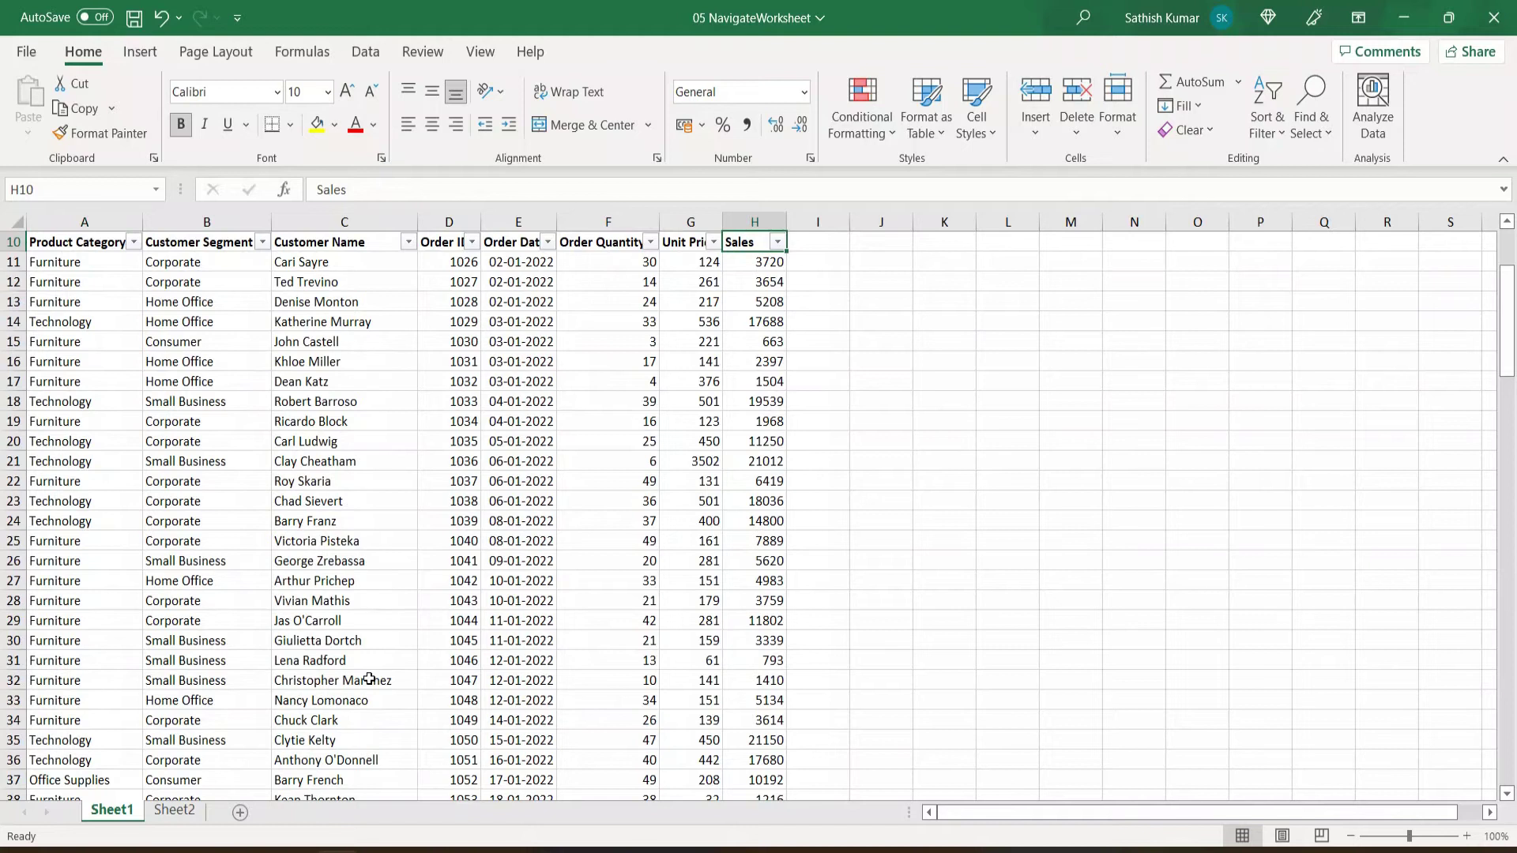
{"action": "key", "text": "ctrl+Left"}
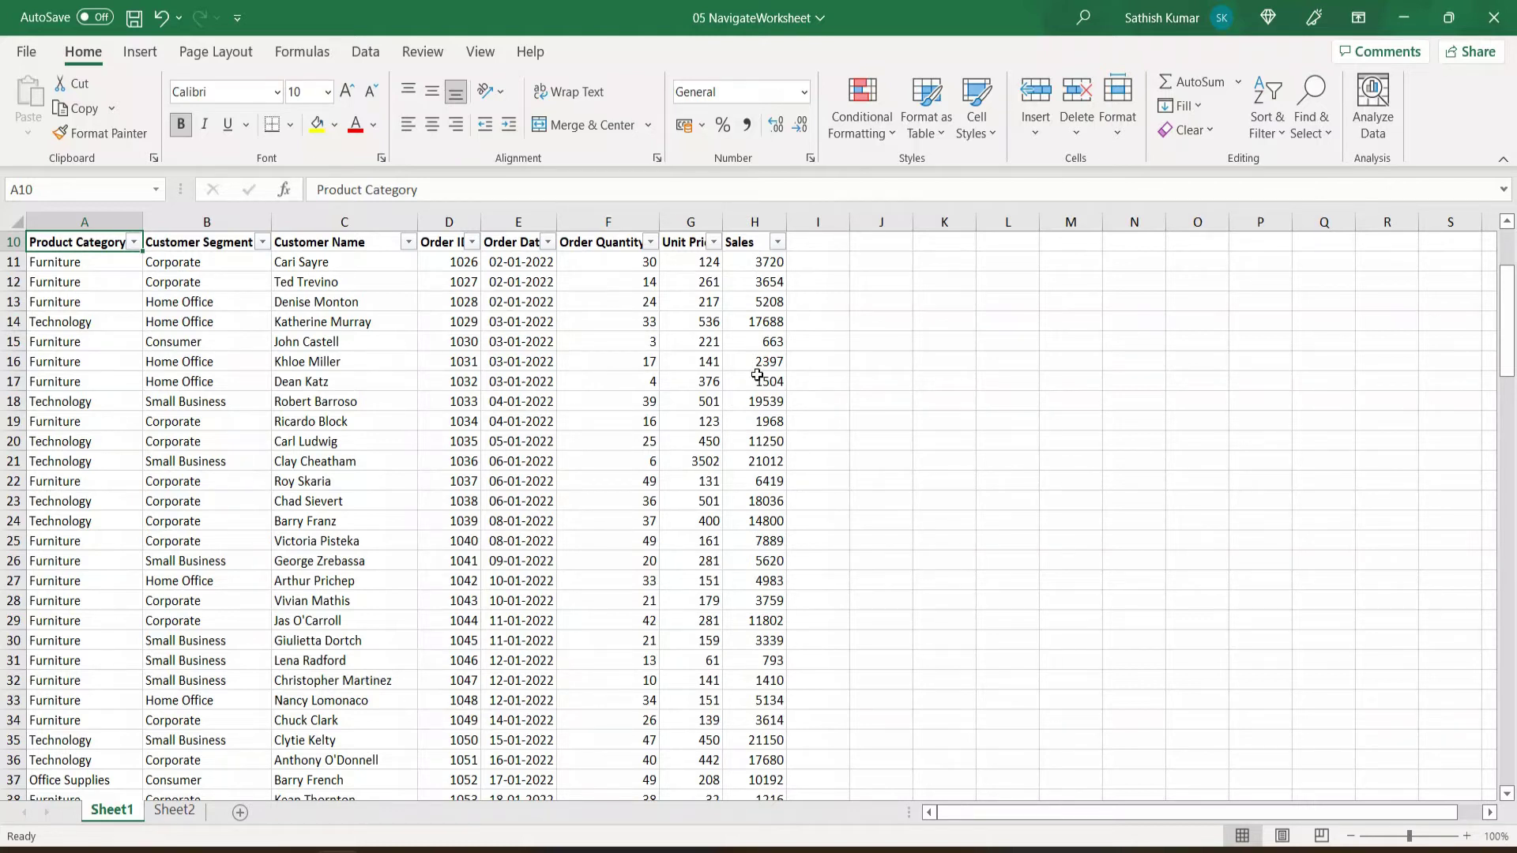
From cell H20 in the Sales column, go to the first cell of row 20 and then to A1.
{"action": "left_click", "coordinate": [768, 442]}
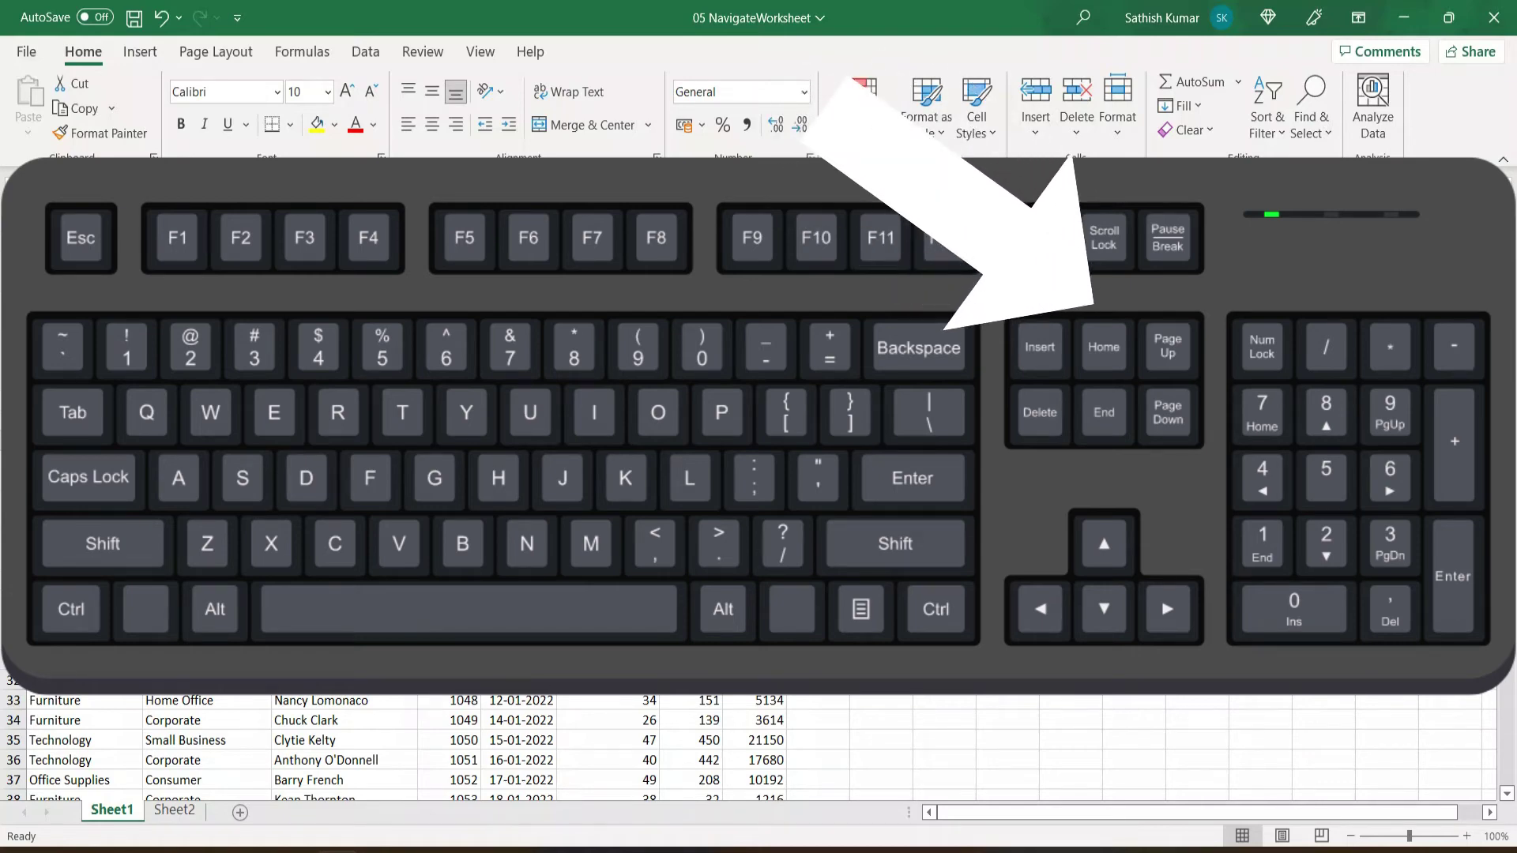
{"action": "key", "text": "Home"}
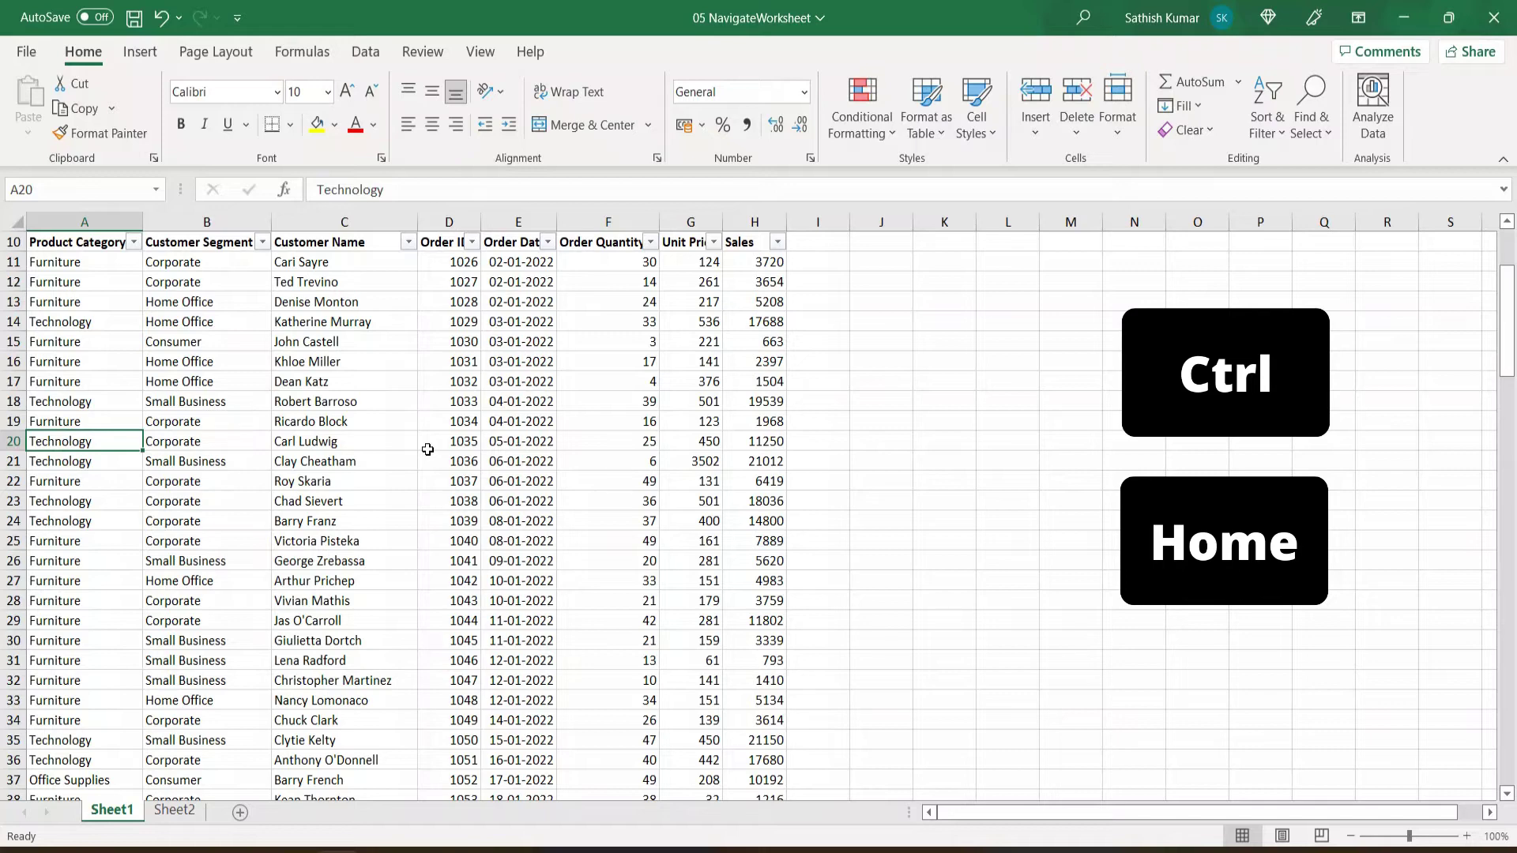
{"action": "key", "text": "ctrl+Home"}
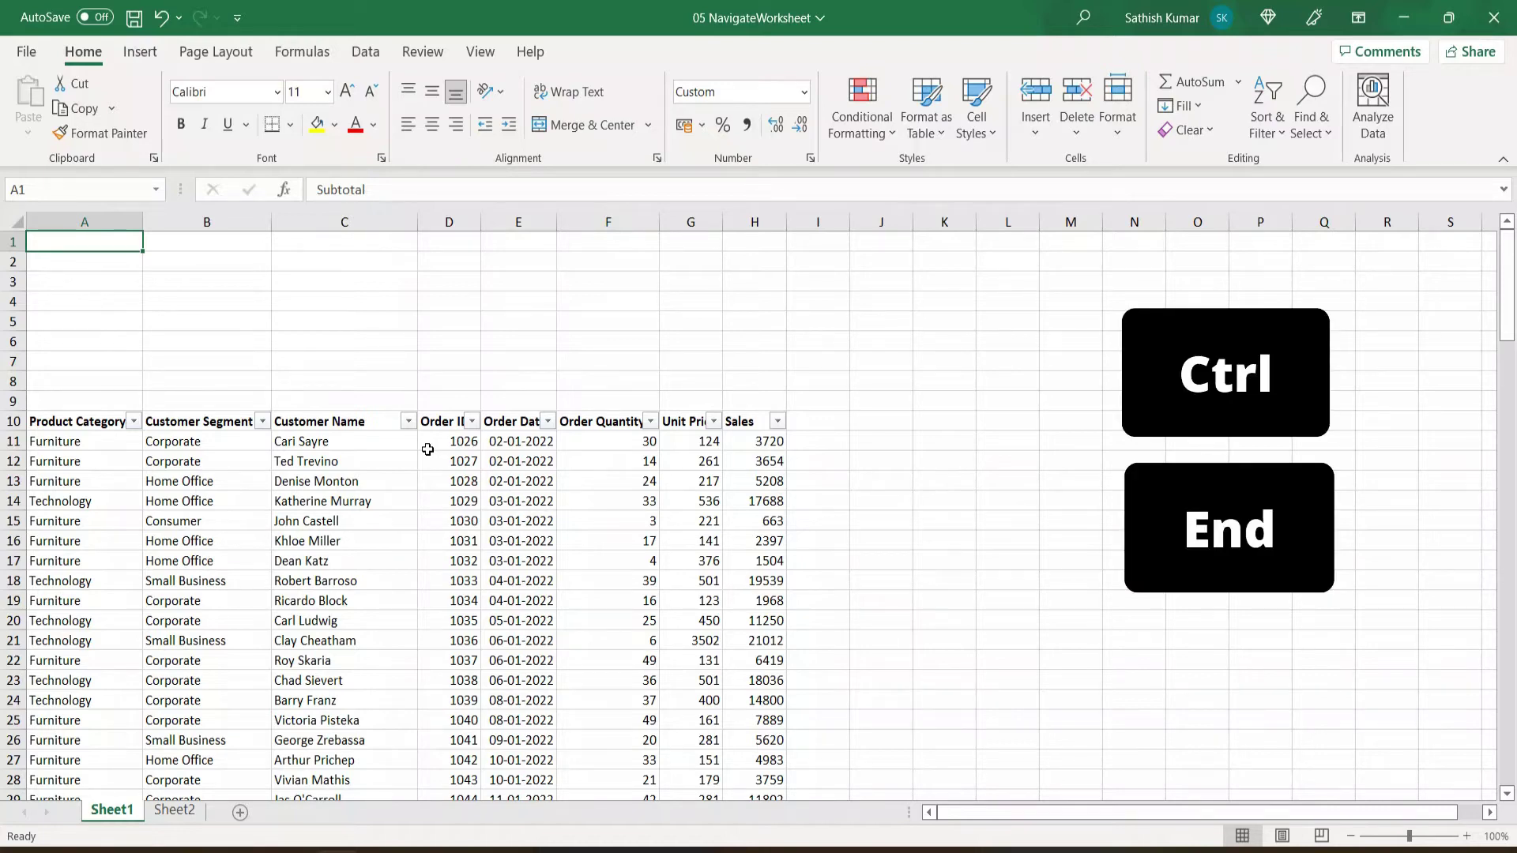
Go to the last used cell, H141, and enter gdfgd below the data in cell H162.
{"action": "key", "text": "ctrl+End"}
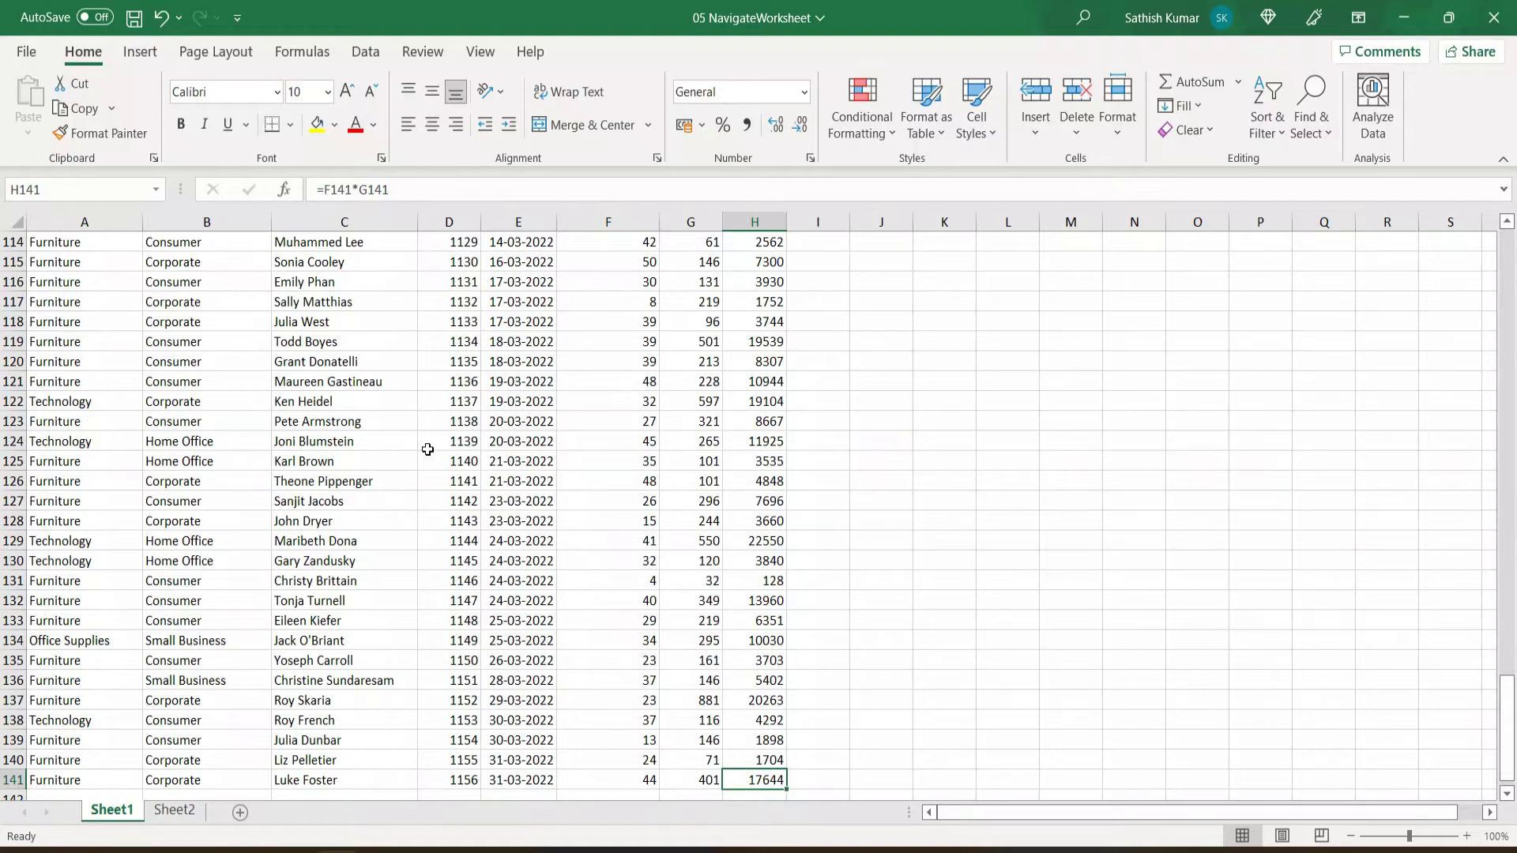
{"action": "scroll", "coordinate": [636, 490], "scroll_direction": "down", "scroll_amount": 9}
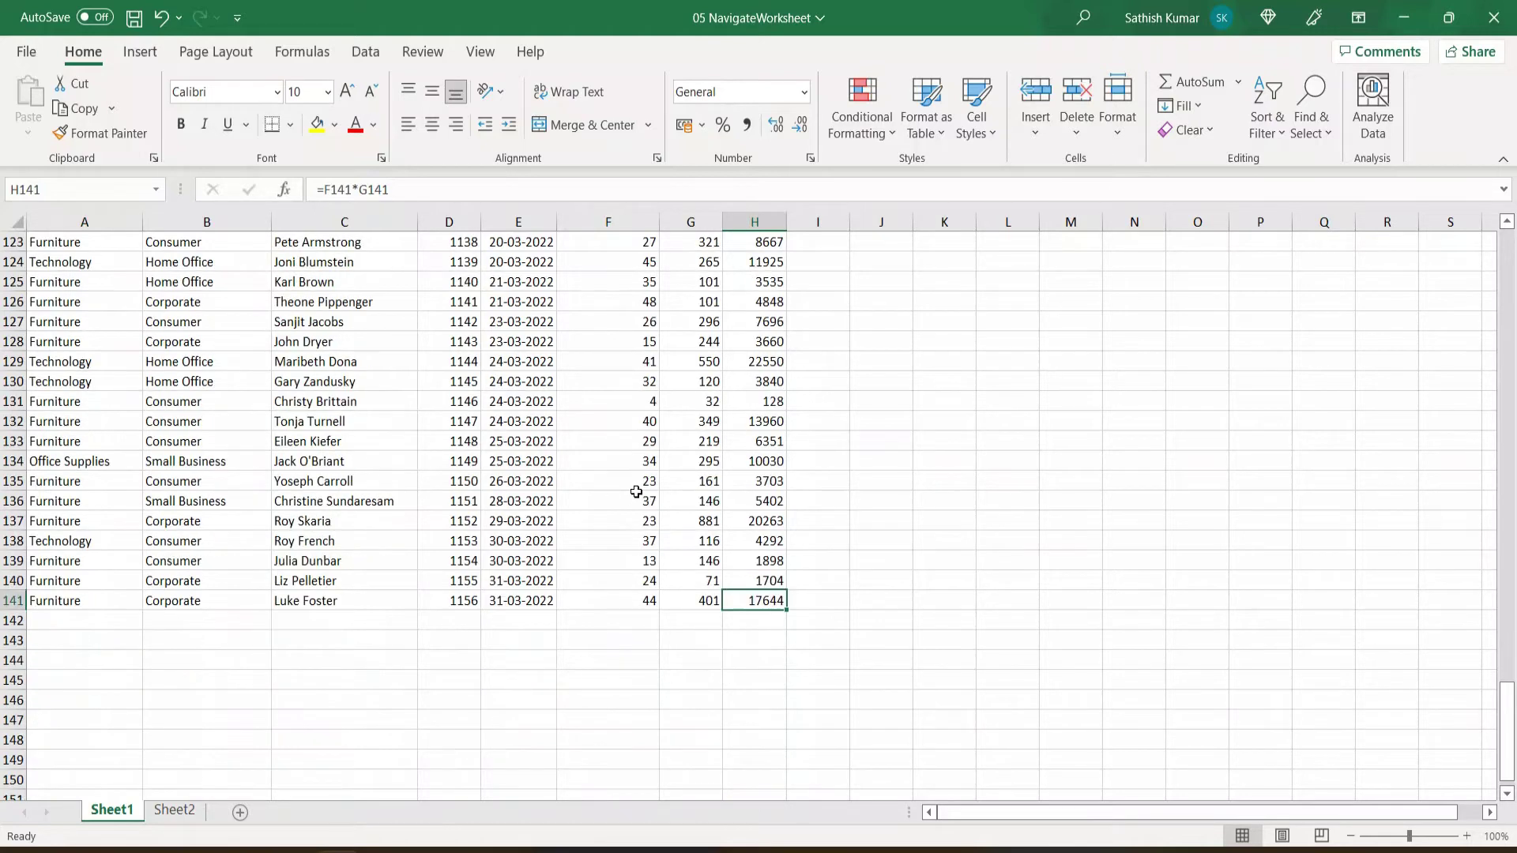
{"action": "scroll", "coordinate": [636, 491], "scroll_direction": "down", "scroll_amount": 1}
{"action": "scroll", "coordinate": [758, 590], "scroll_direction": "up", "scroll_amount": 2}
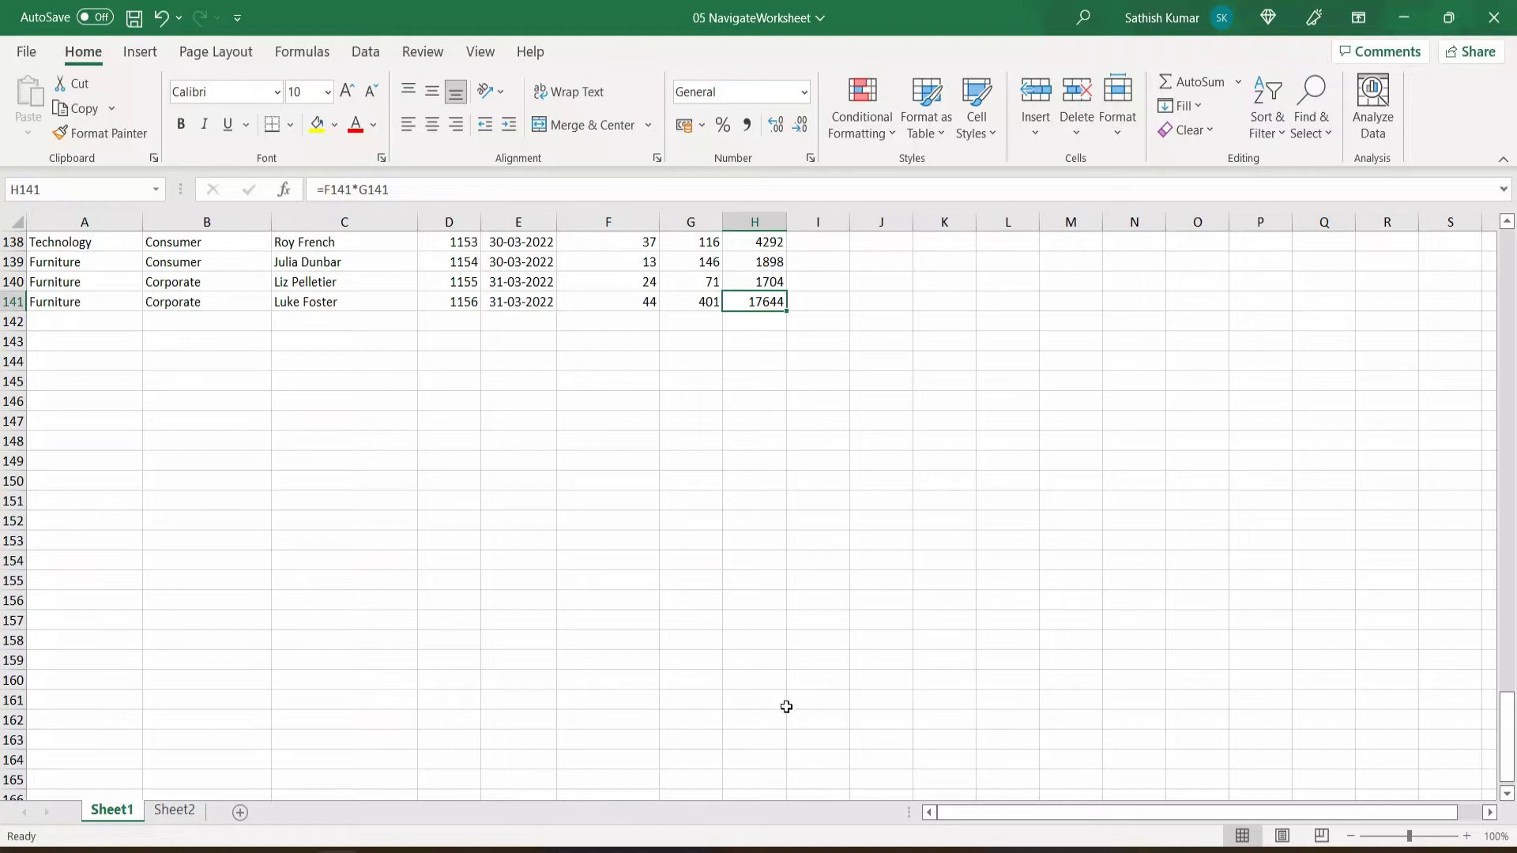
{"action": "left_click", "coordinate": [764, 716]}
{"action": "type", "text": "gdfgd"}
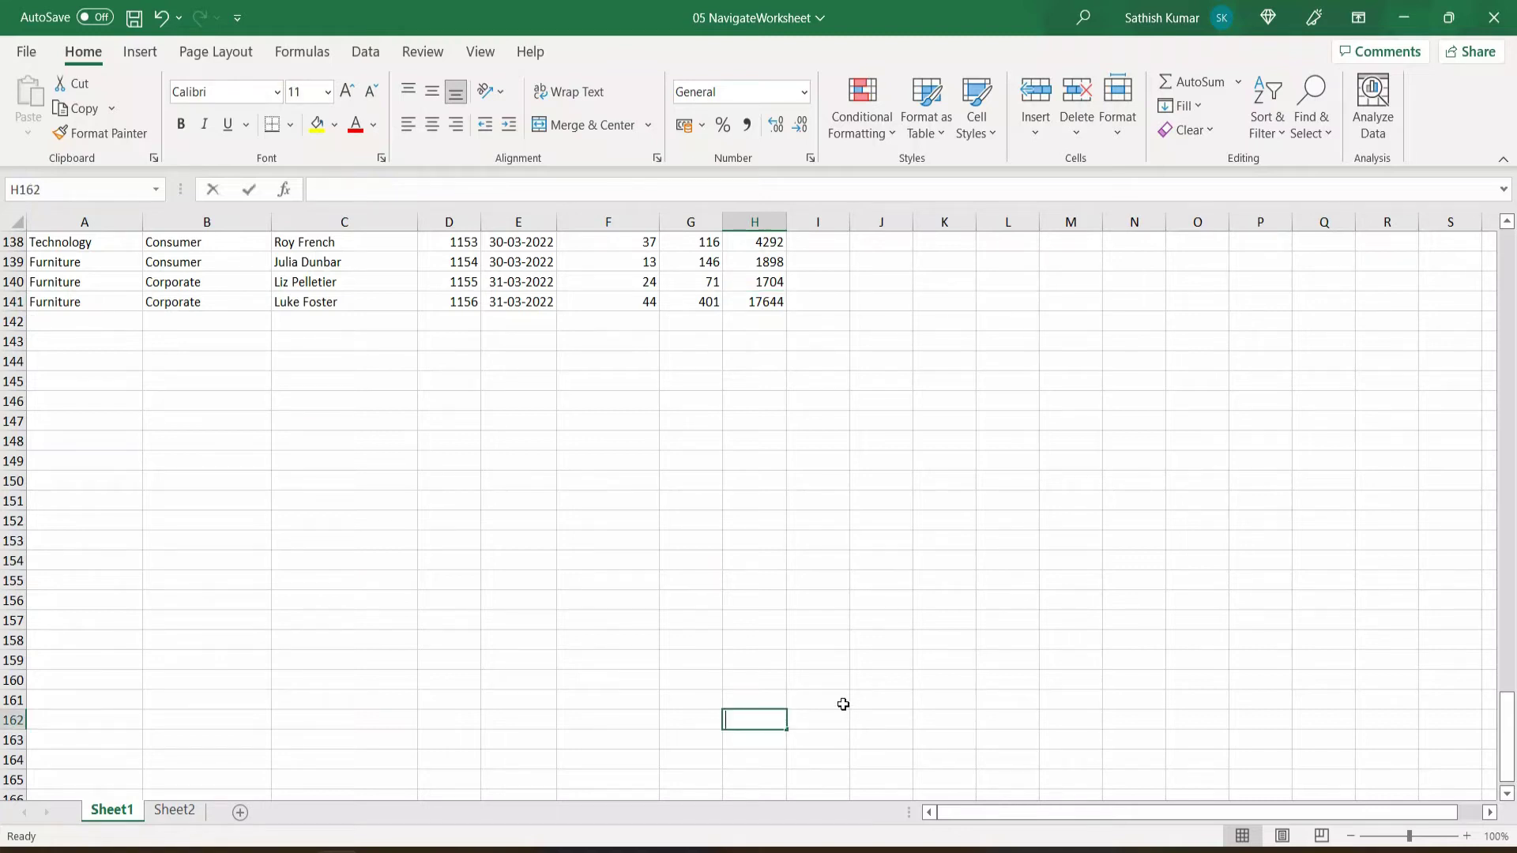
{"action": "key", "text": "Return"}
{"action": "key", "text": "Up"}
Go to A1, jump to the last used cell at H162, and return to A1.
{"action": "key", "text": "ctrl+Home"}
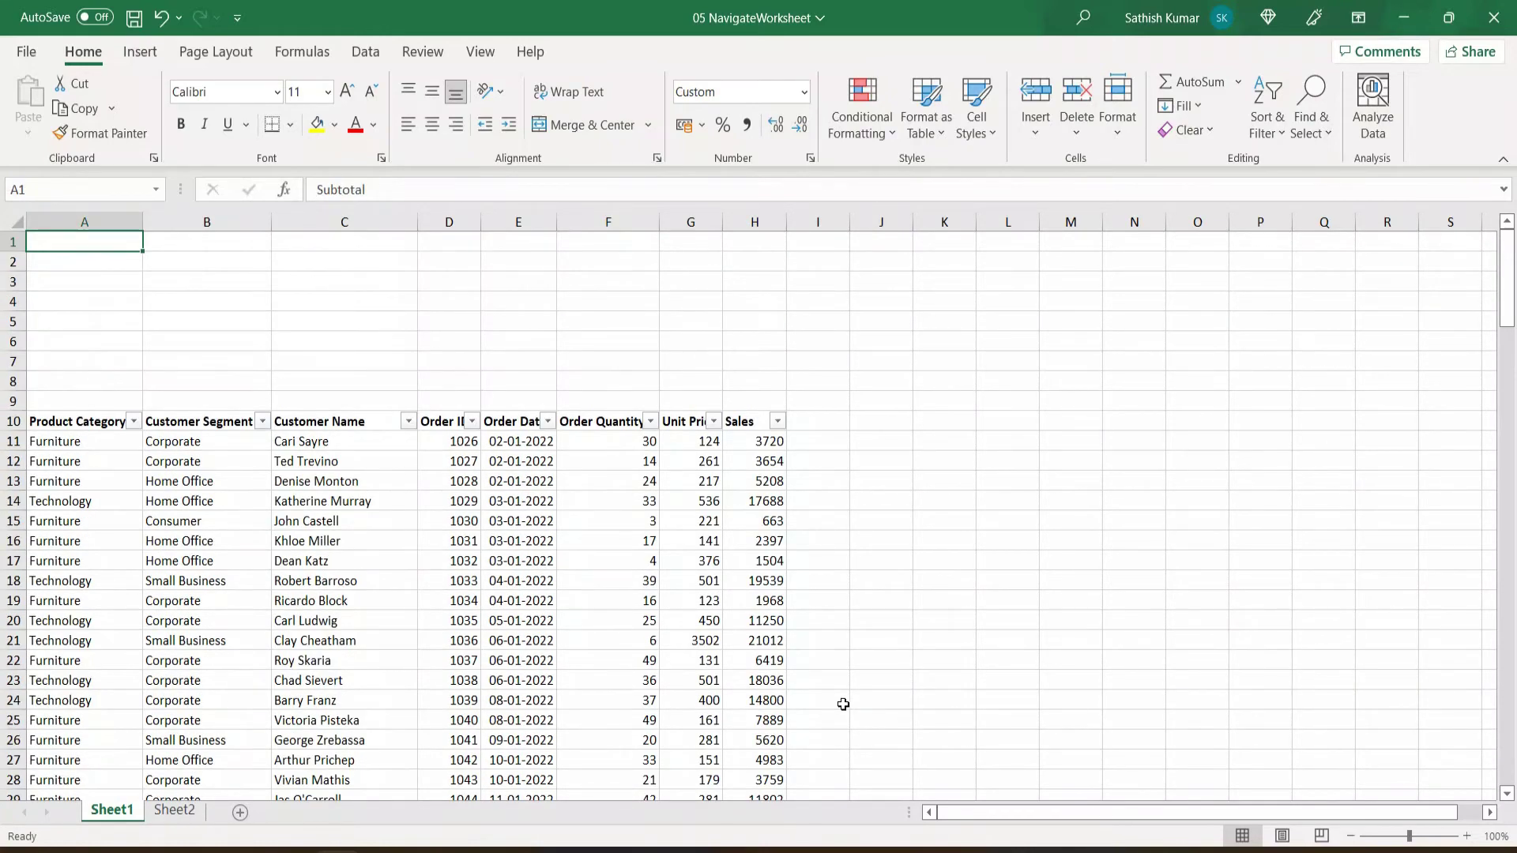
{"action": "key", "text": "ctrl+End"}
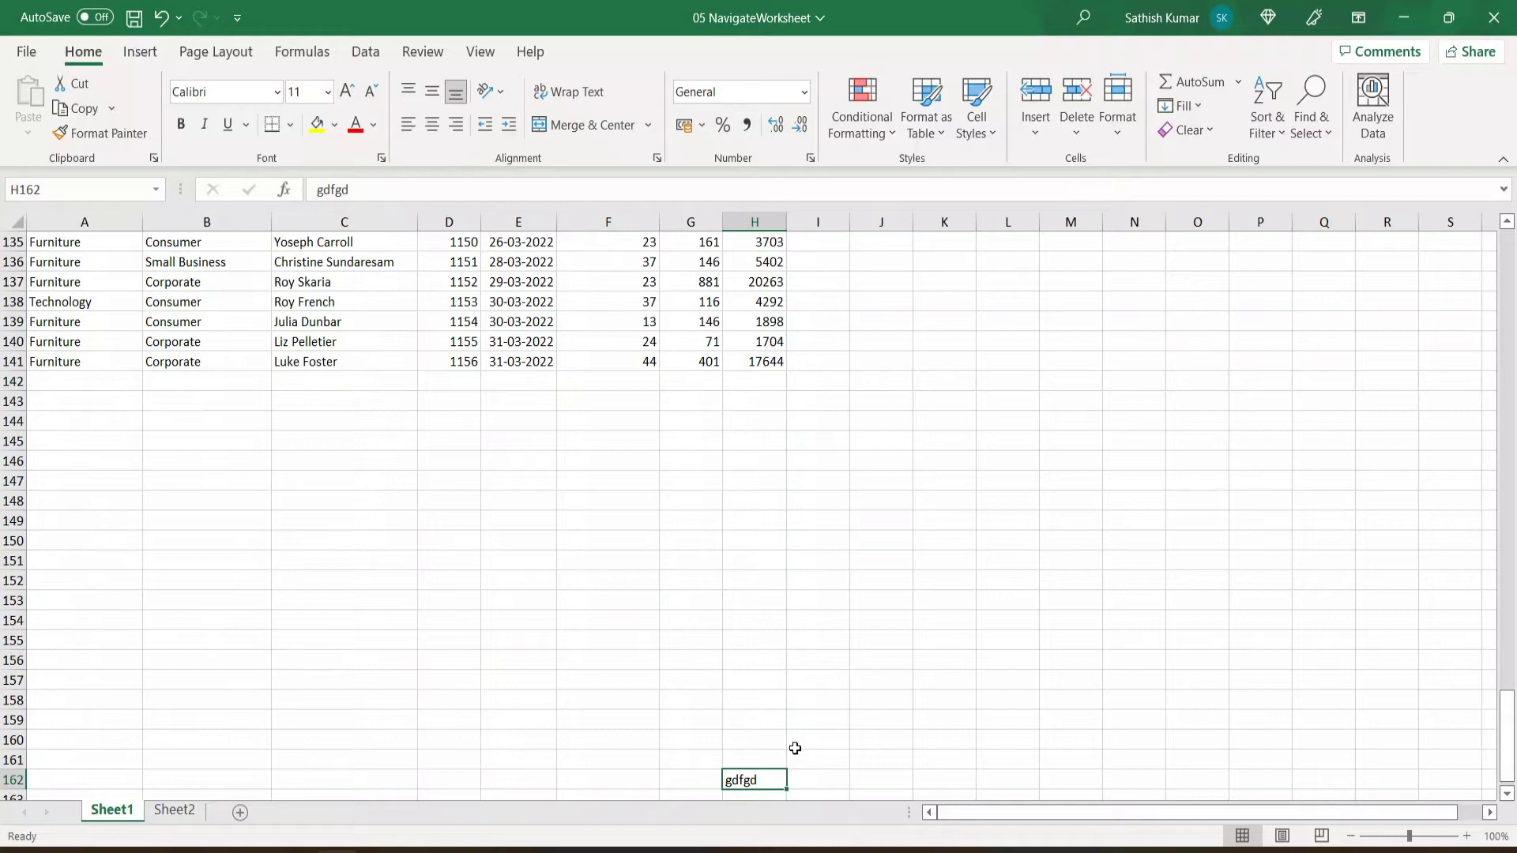
{"action": "key", "text": "ctrl+Home"}
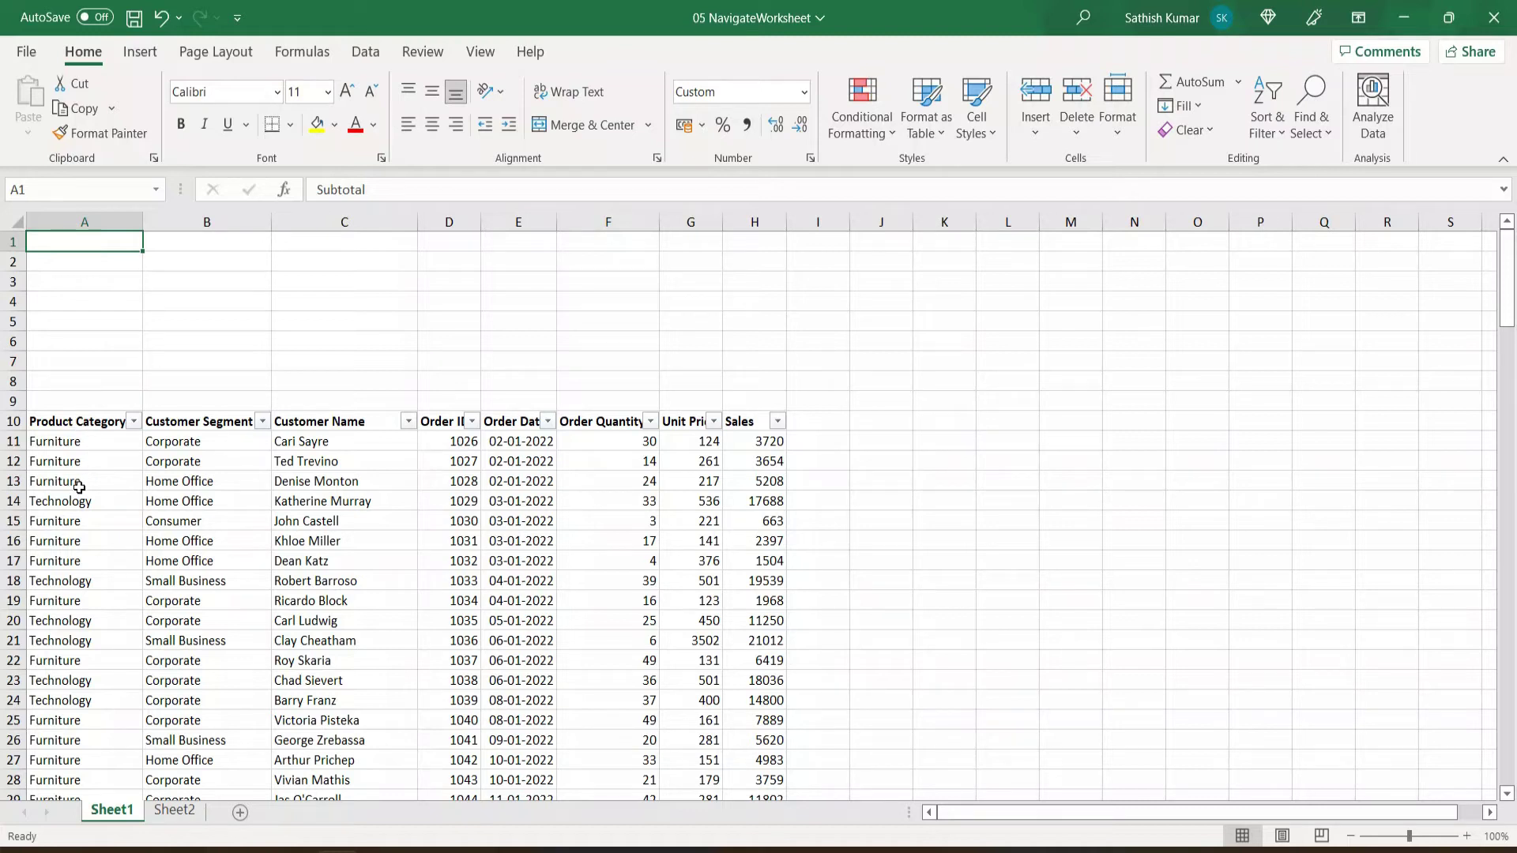
Starting from the Product Category header in A10, find the next cell containing Technology.
{"action": "left_click", "coordinate": [83, 423]}
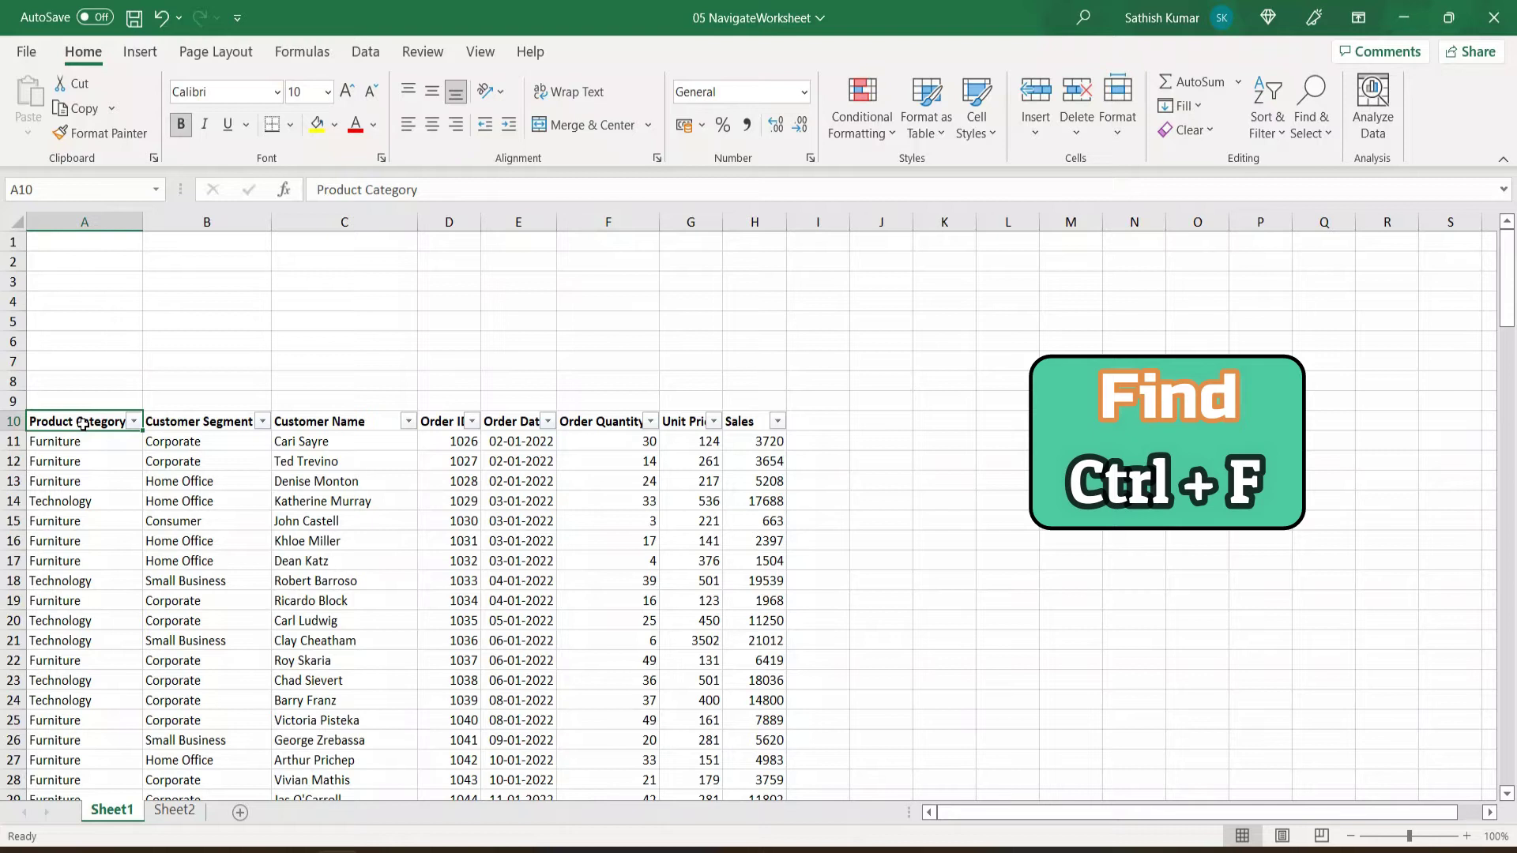
{"action": "key", "text": "ctrl+f"}
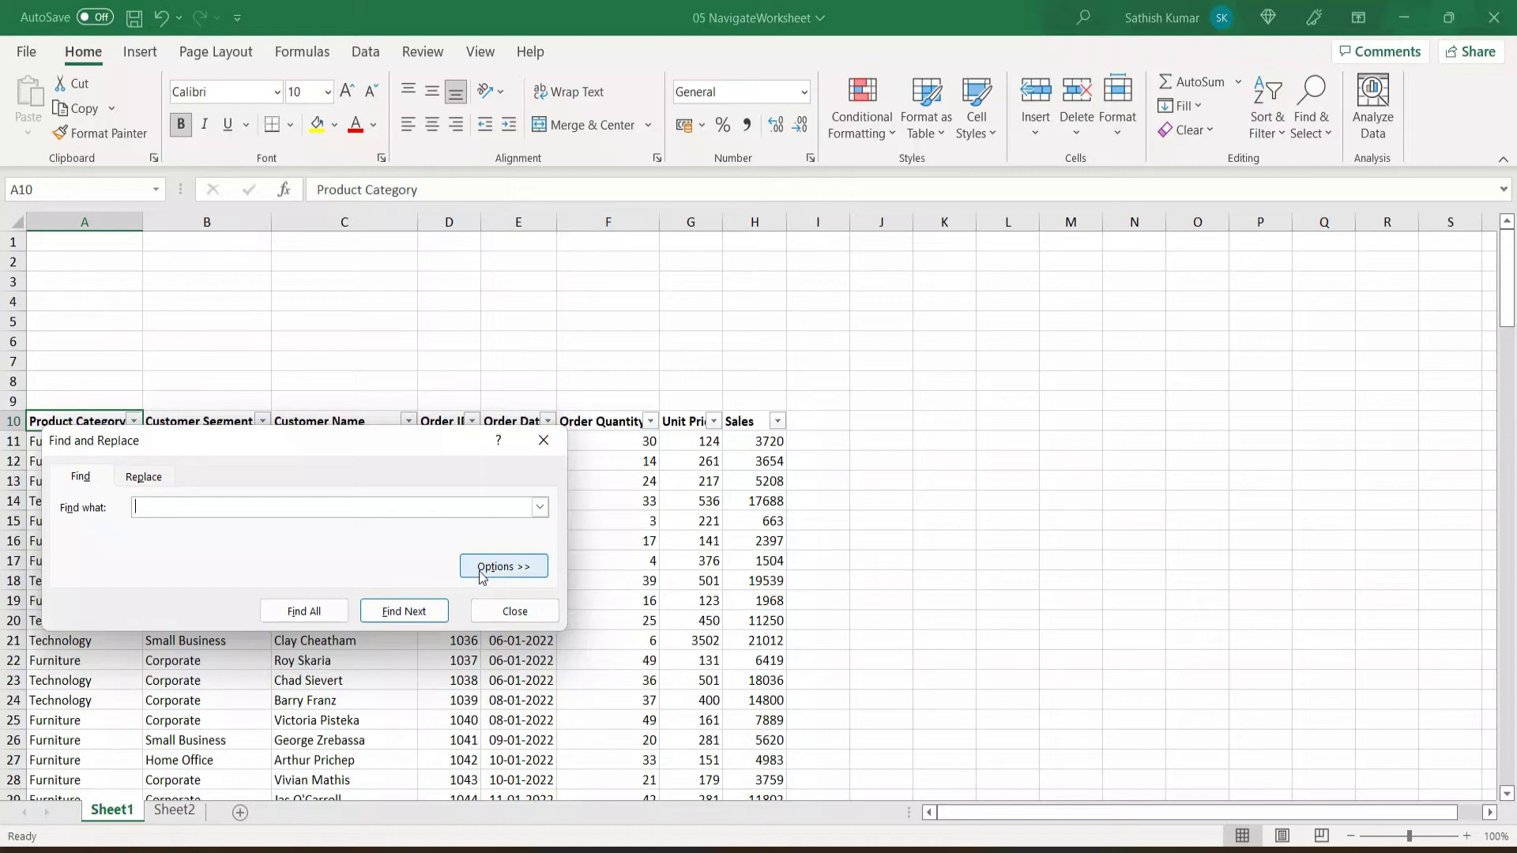
{"action": "type", "text": "Technology"}
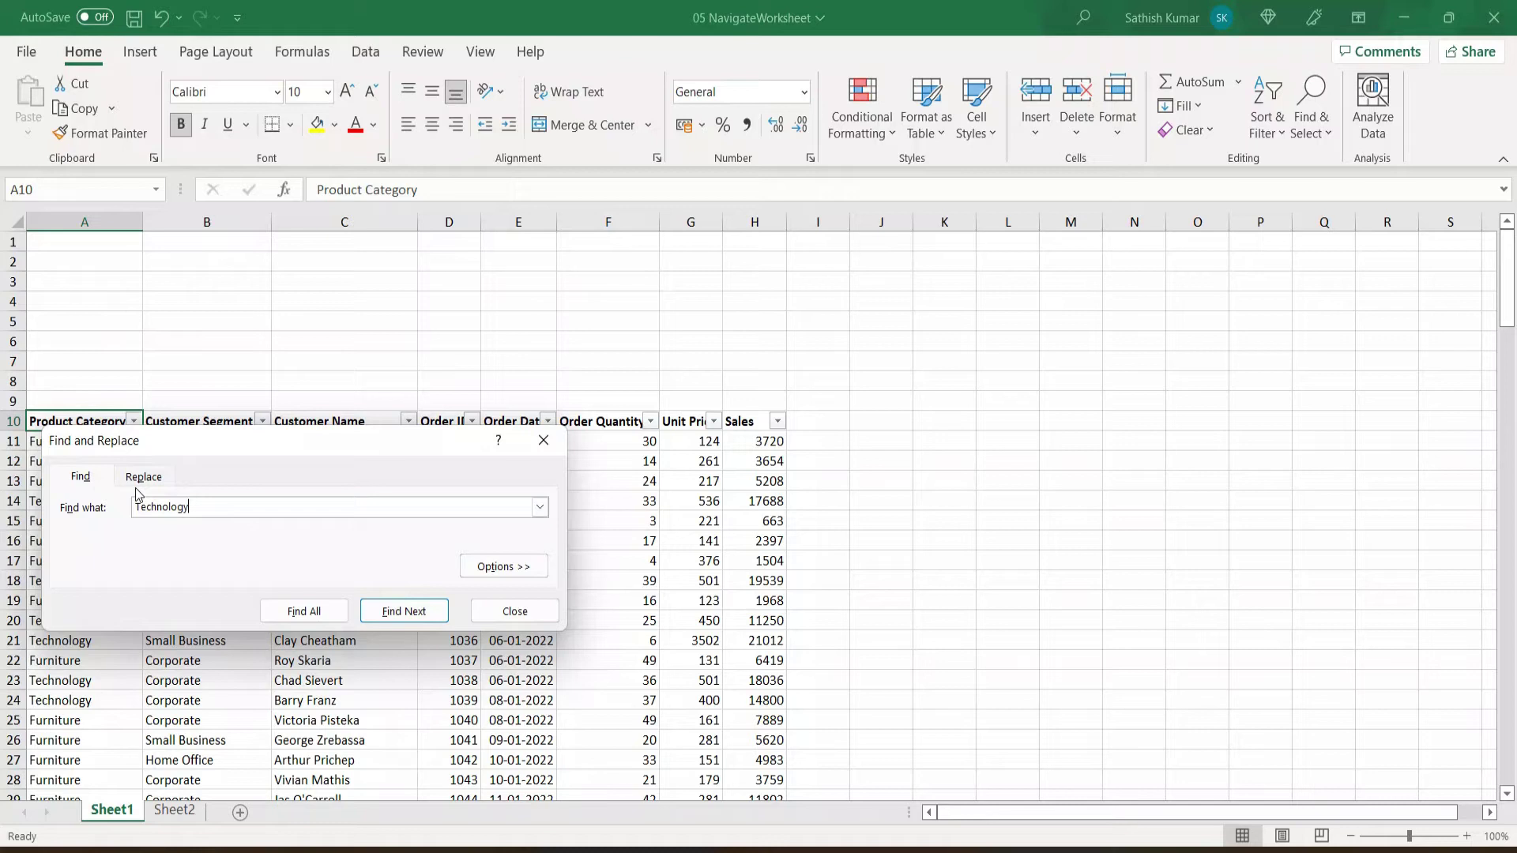
{"action": "left_click", "coordinate": [392, 612]}
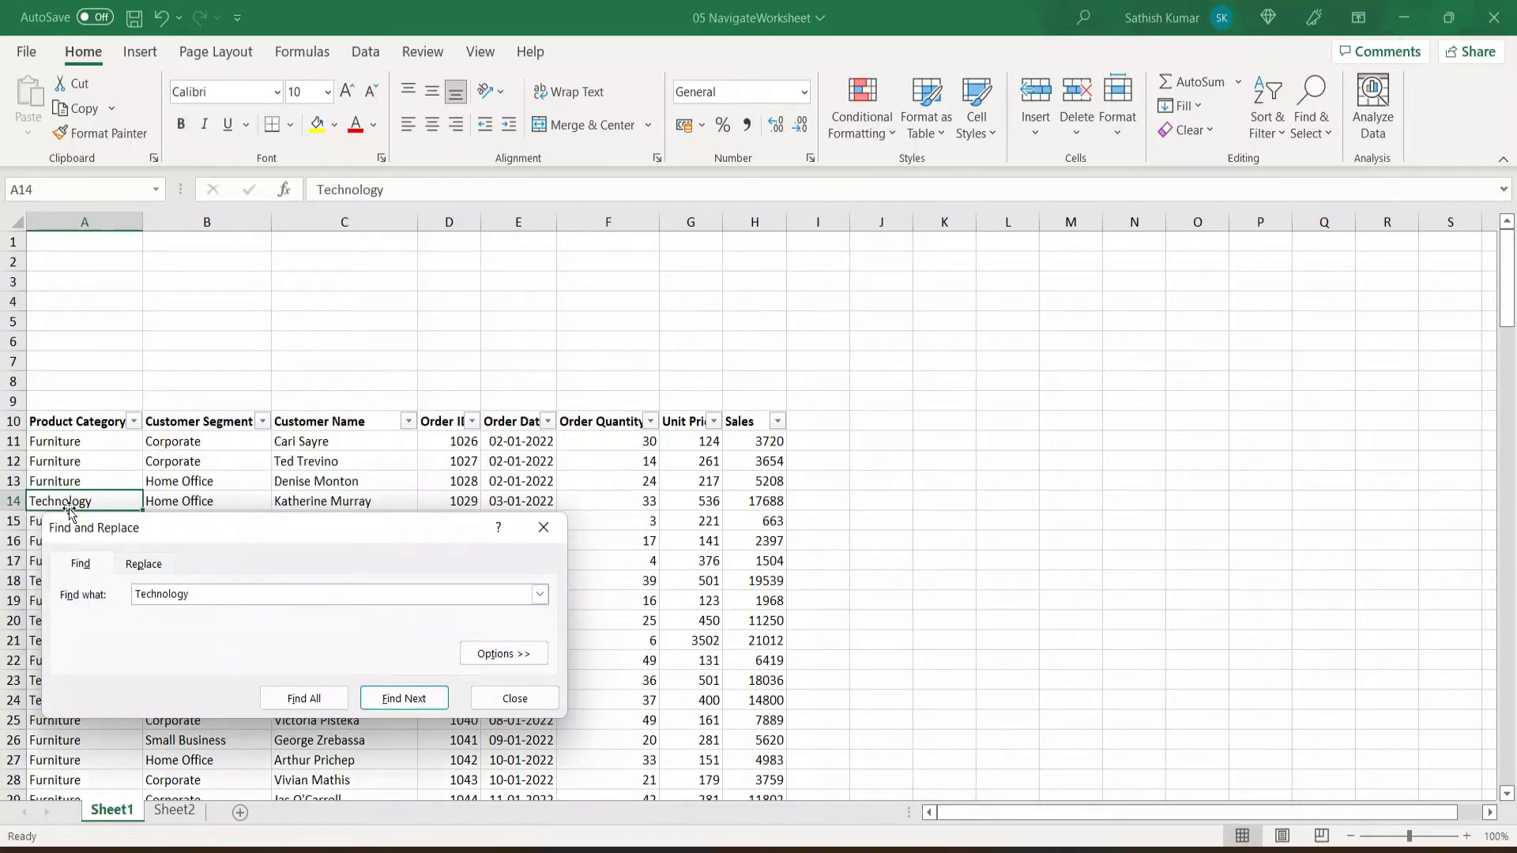
List all cells containing Technology, look through the results, and close the search.
{"action": "left_click", "coordinate": [310, 698]}
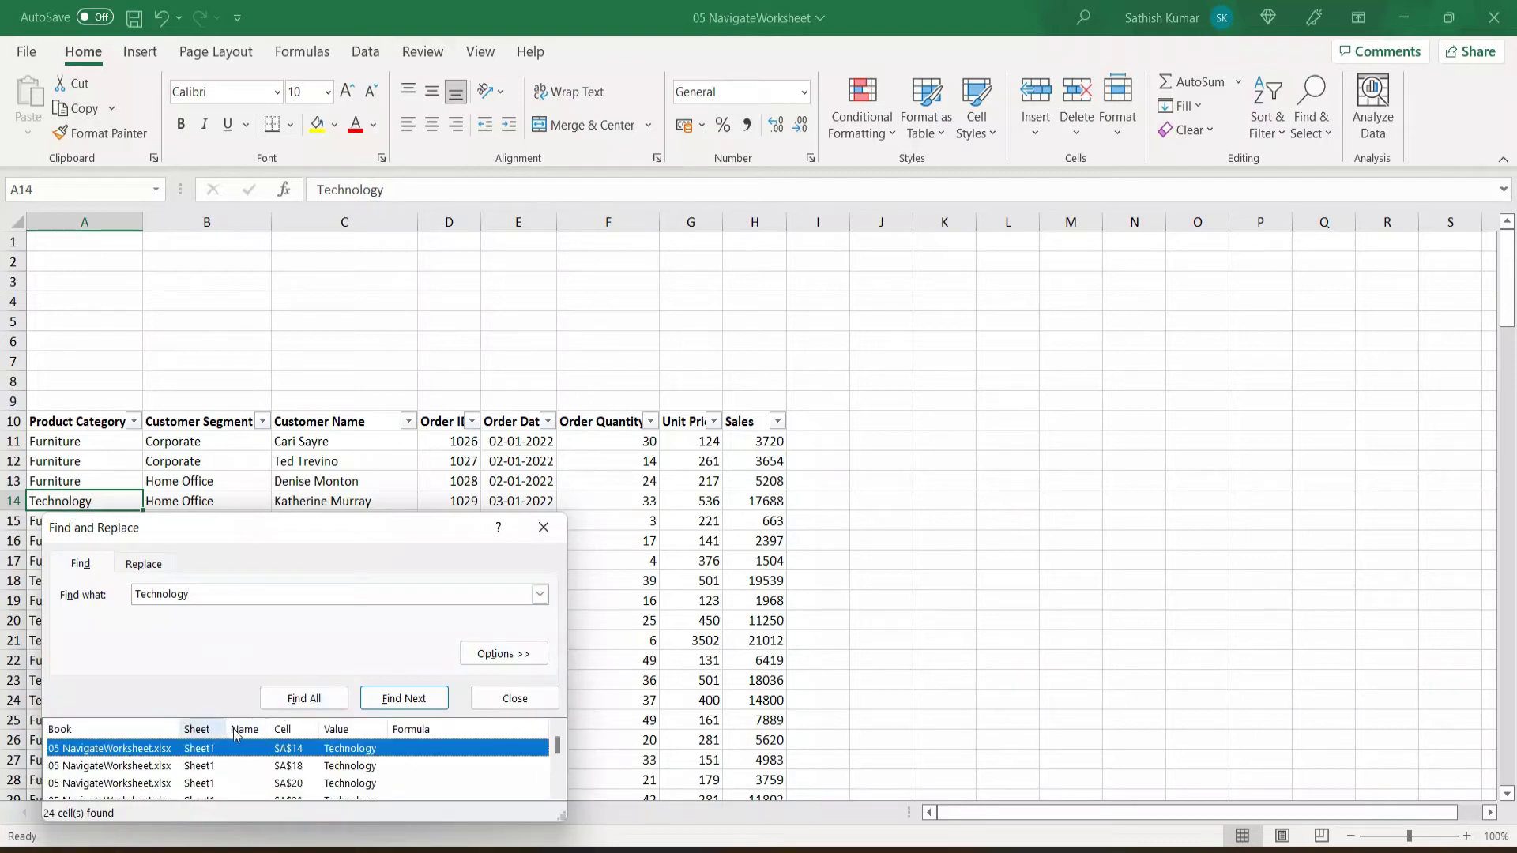
{"action": "left_click_drag", "start_coordinate": [193, 541], "coordinate": [221, 326]}
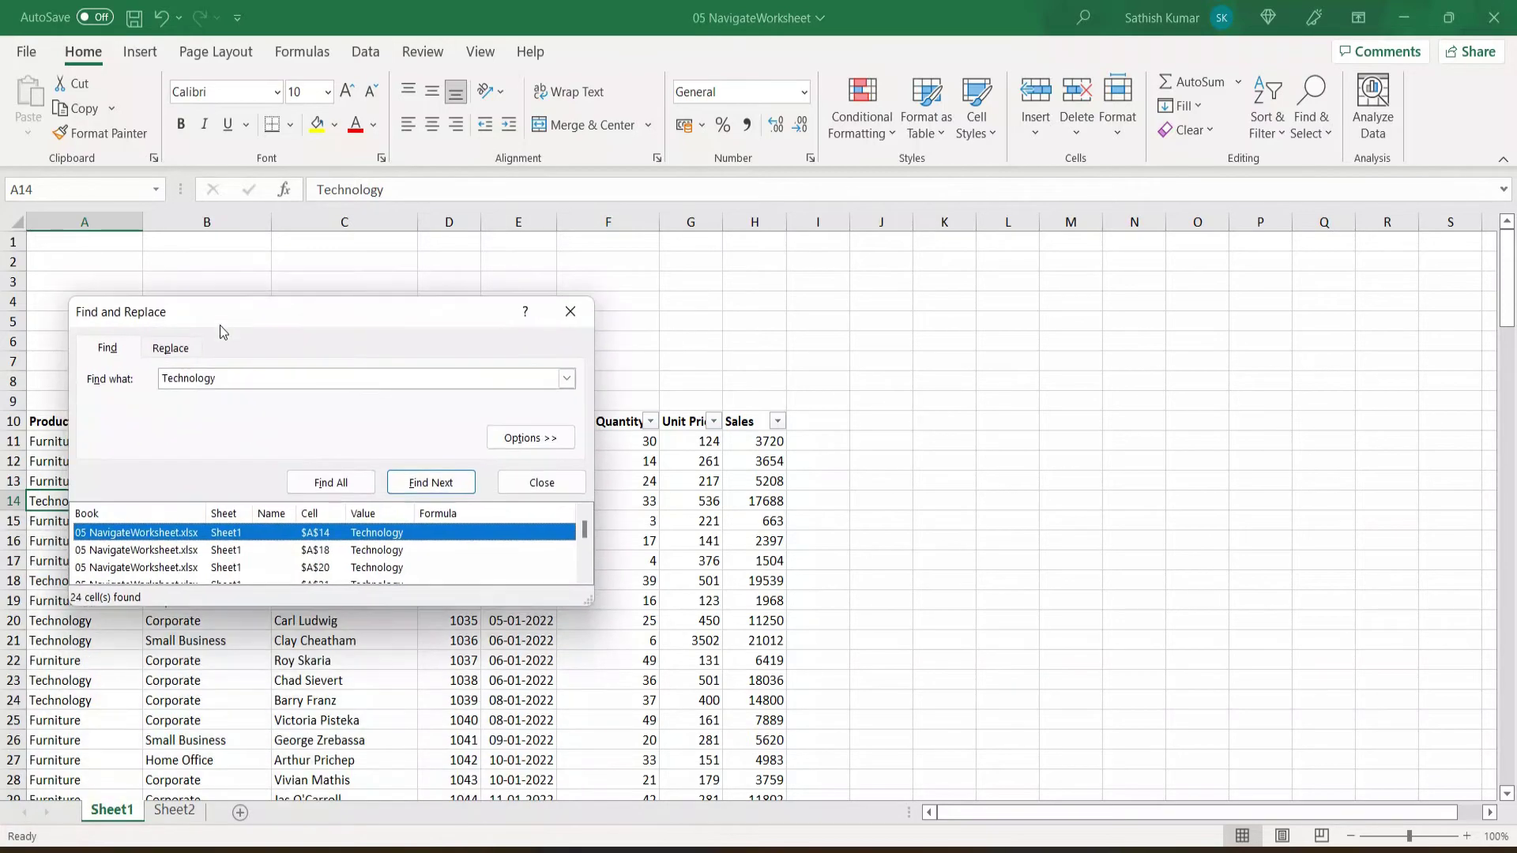
{"action": "scroll", "coordinate": [250, 540], "scroll_direction": "down", "scroll_amount": 1}
{"action": "scroll", "coordinate": [250, 540], "scroll_direction": "up", "scroll_amount": 3}
{"action": "left_click", "coordinate": [249, 540]}
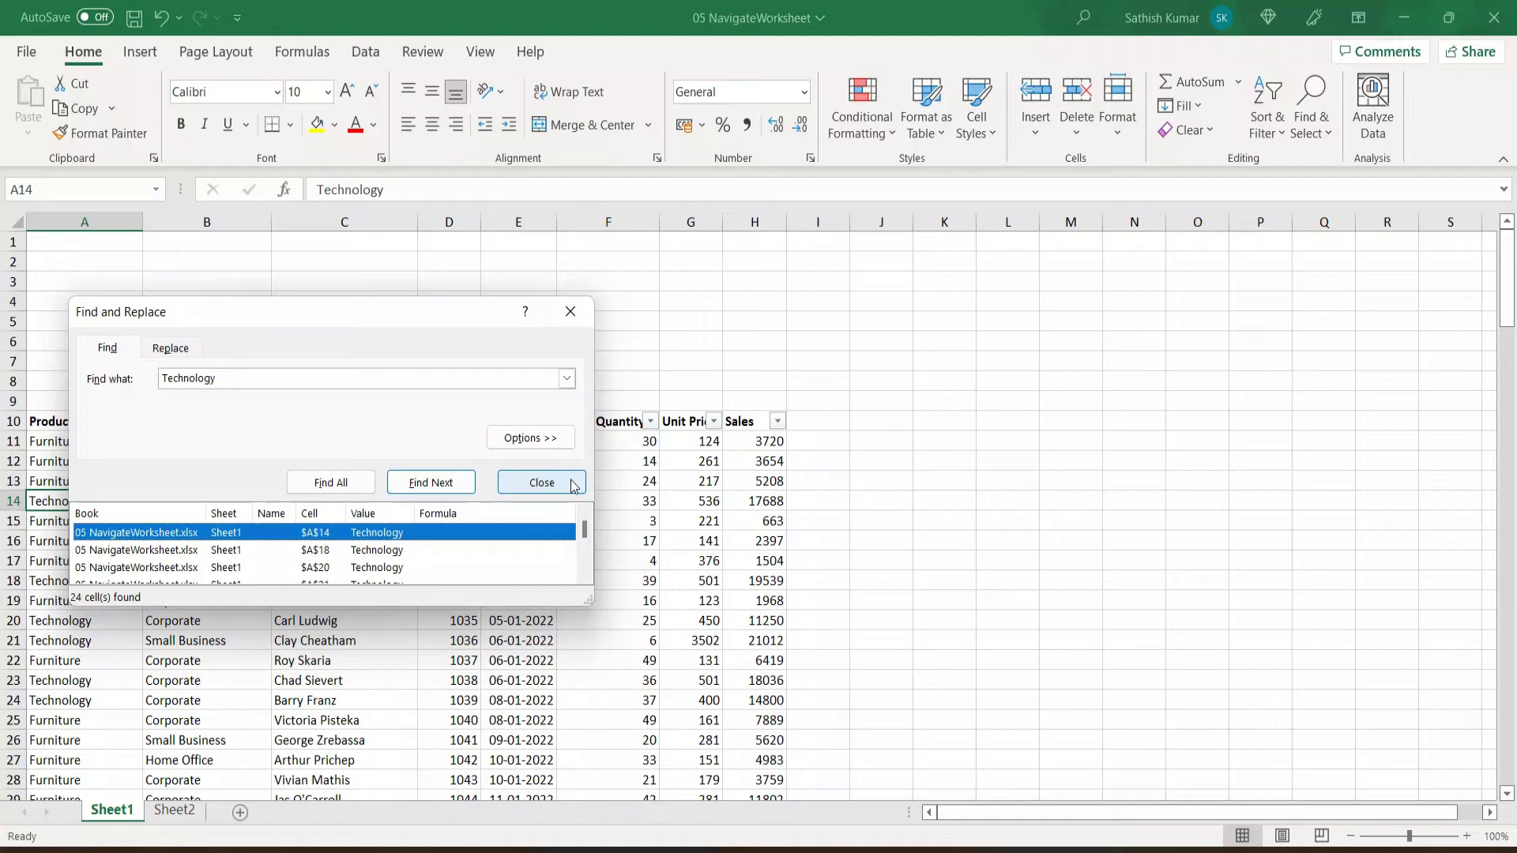
{"action": "left_click", "coordinate": [542, 483]}
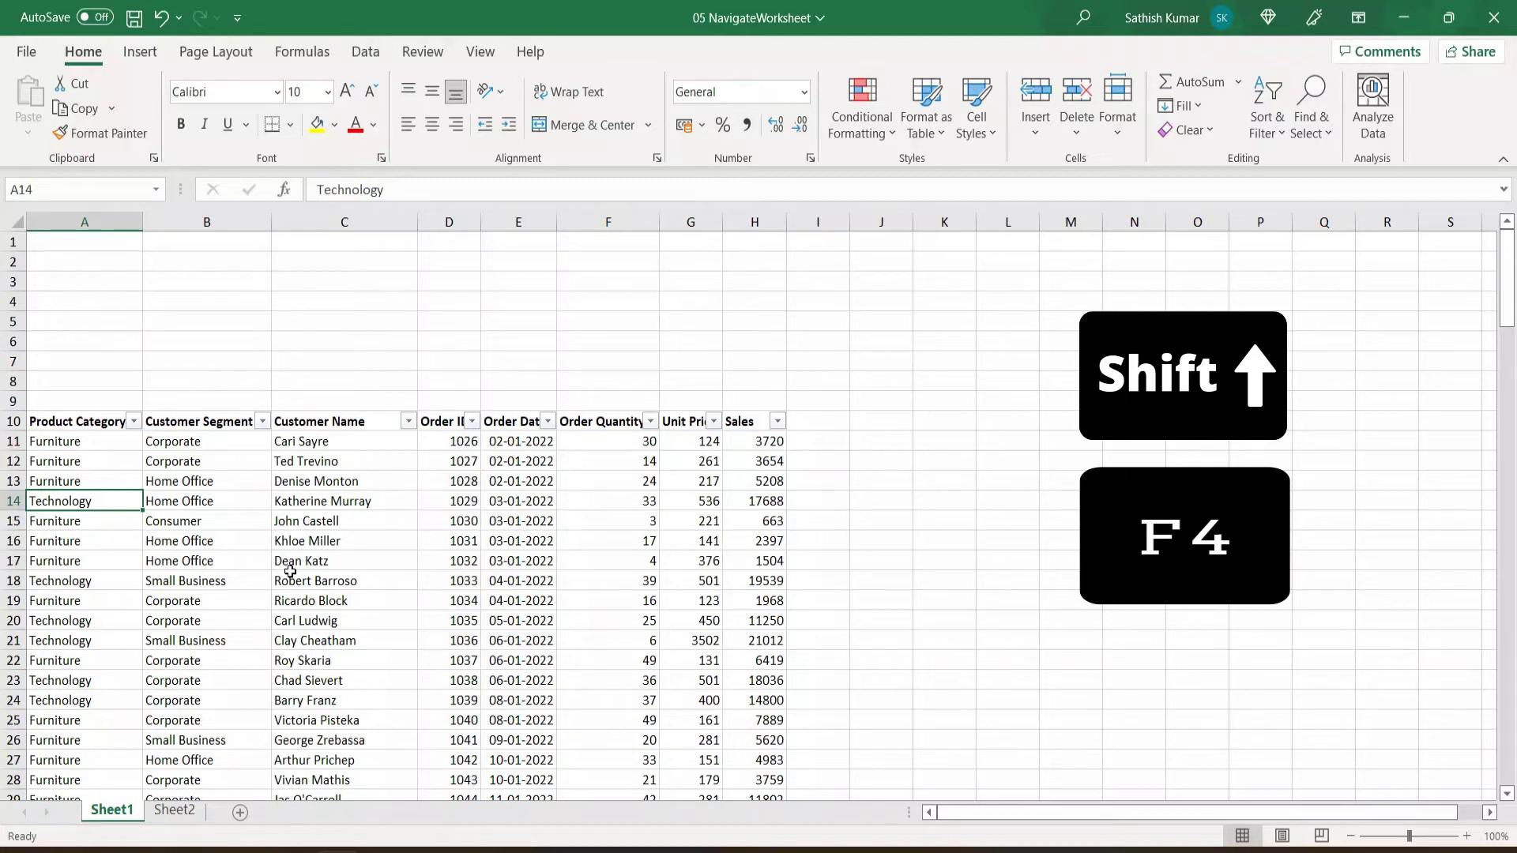
Repeat the Technology search without its dialog, moving through the matches to A35, and jump back up to A10.
{"action": "key", "text": "shift+F4"}
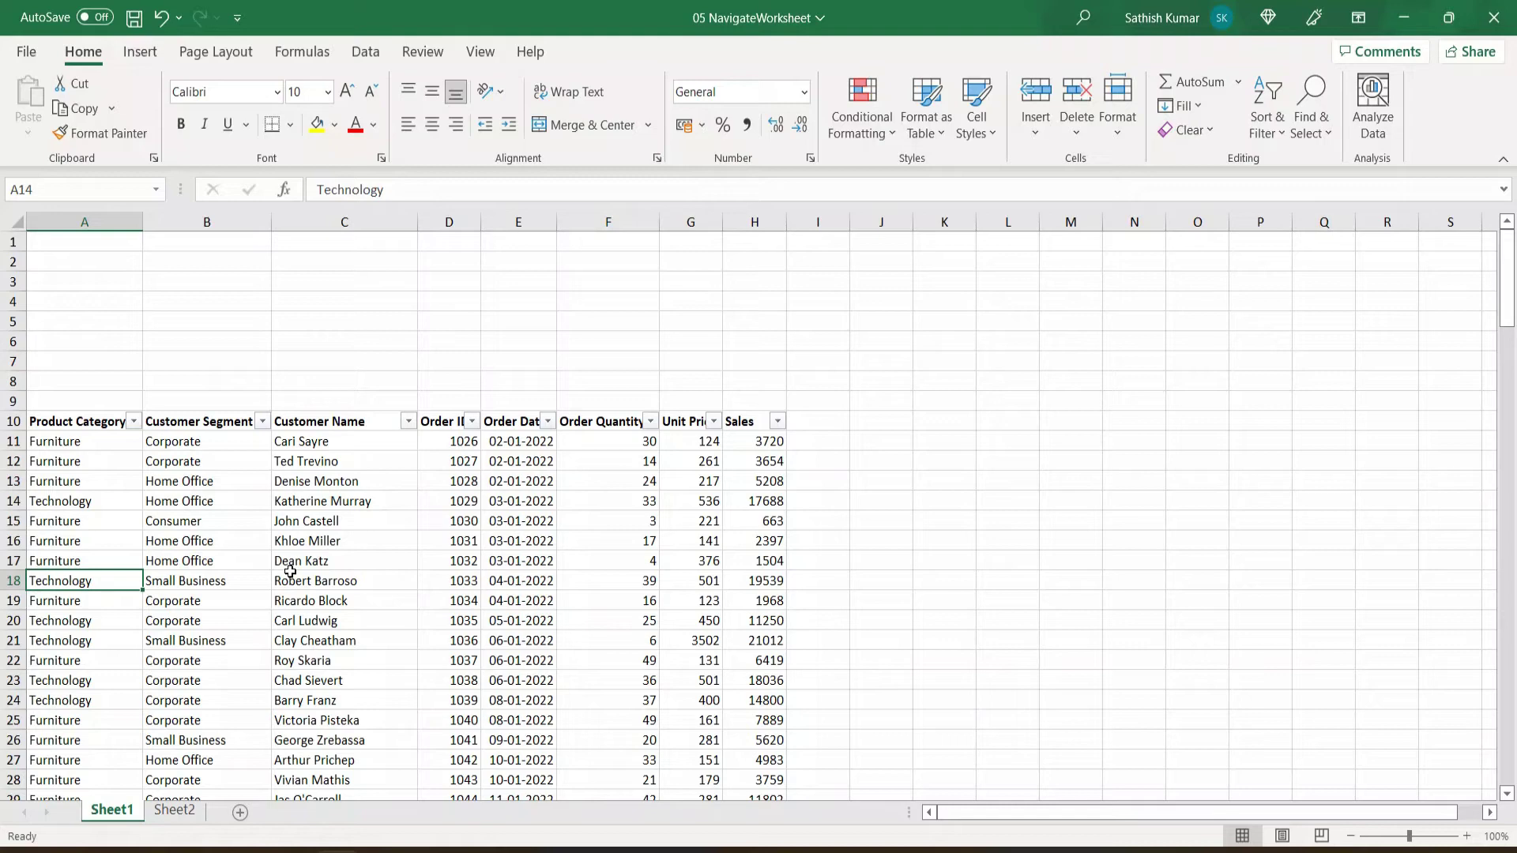
{"action": "key", "text": "shift+F4"}
{"action": "key", "text": "shift+F4"}
{"action": "key", "text": "shift+F4"}
{"action": "key", "text": "shift+F4"}
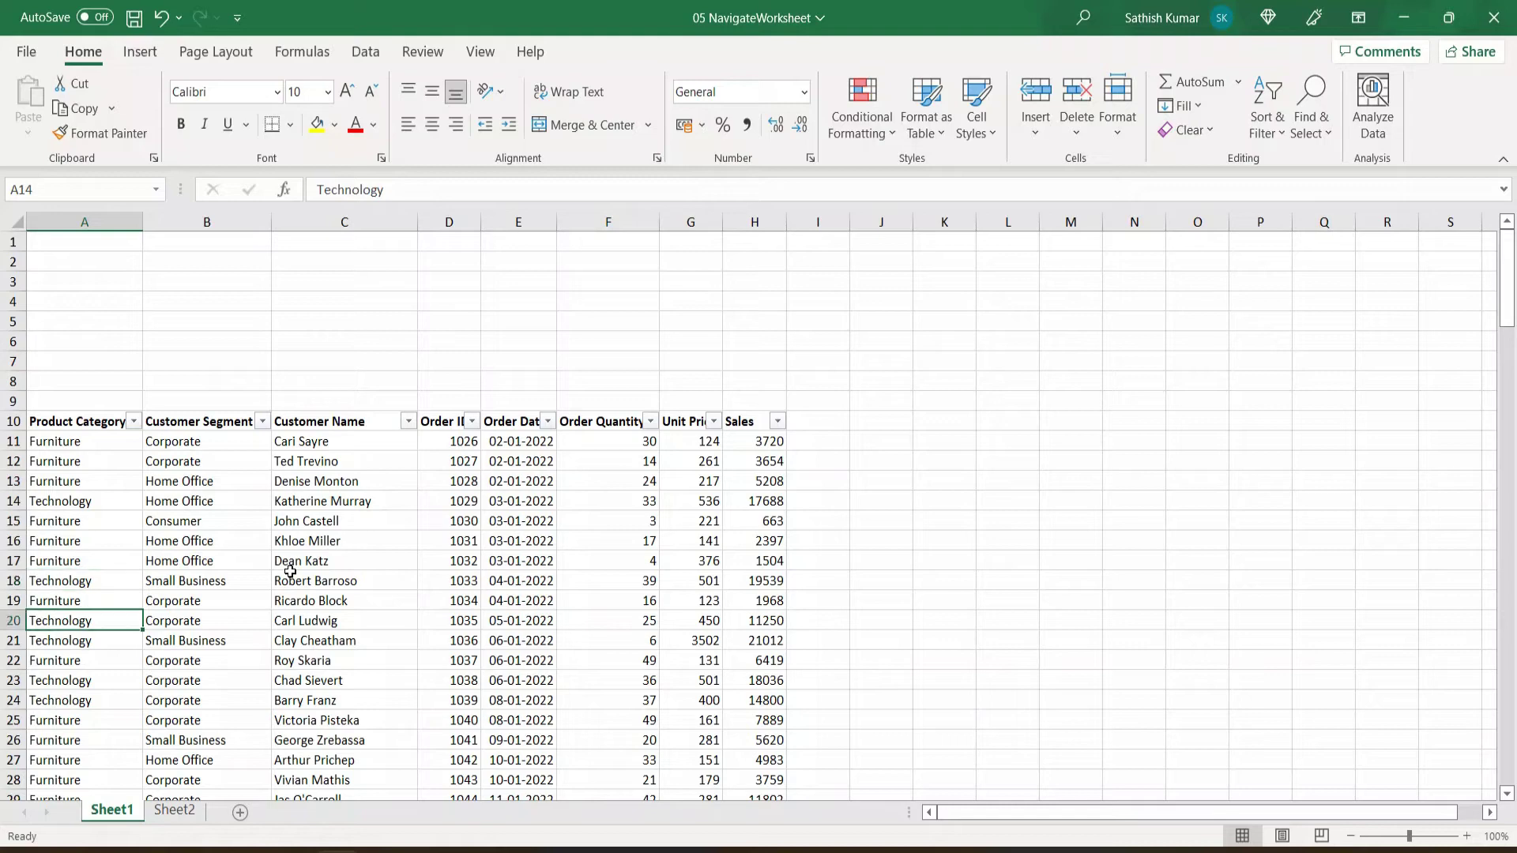
{"action": "key", "text": "shift+F4"}
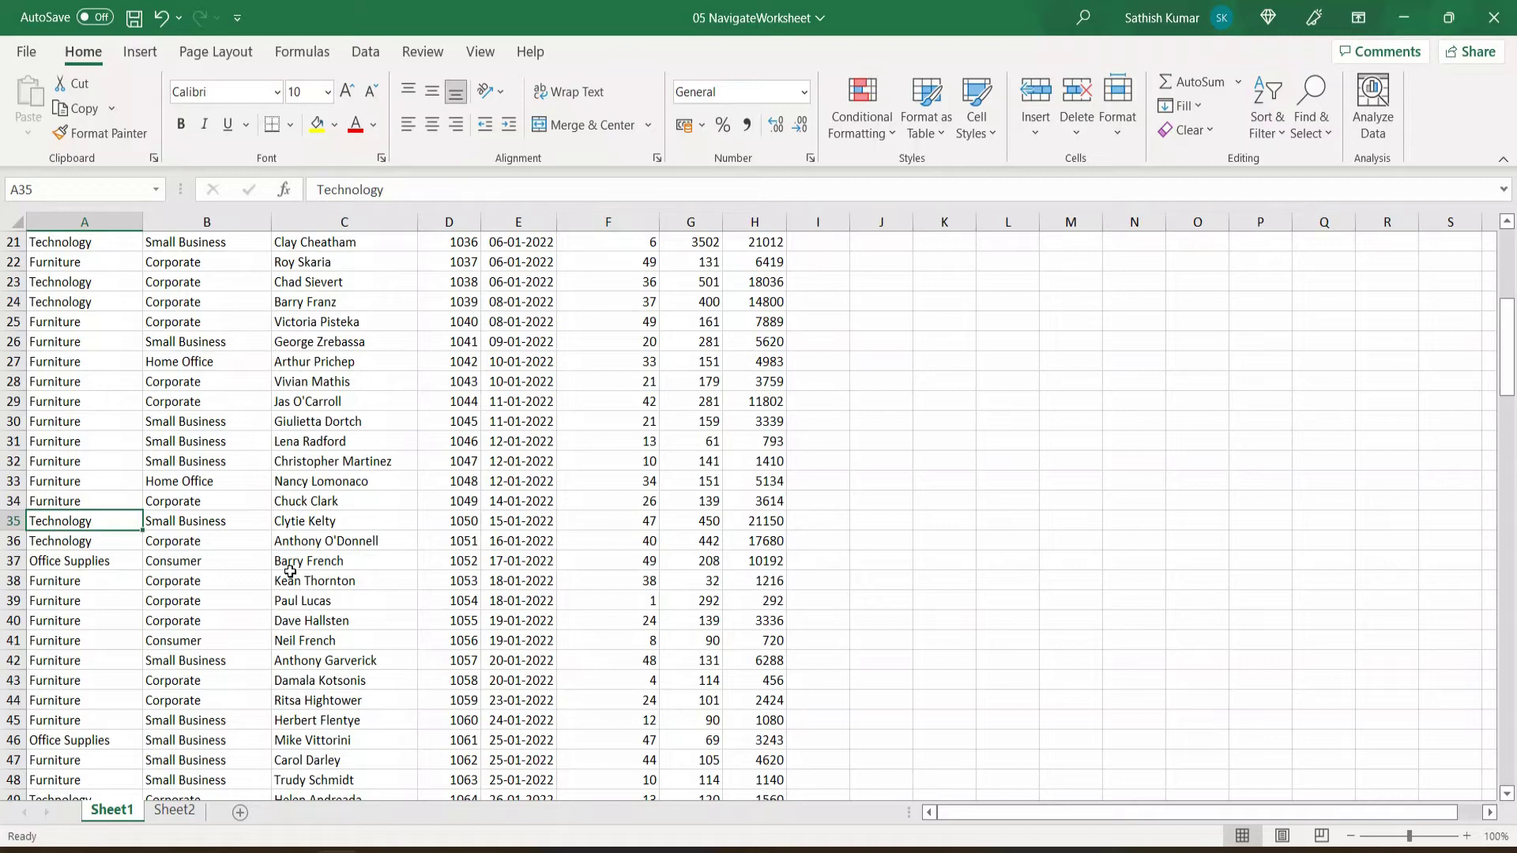
{"action": "key", "text": "ctrl+Up"}
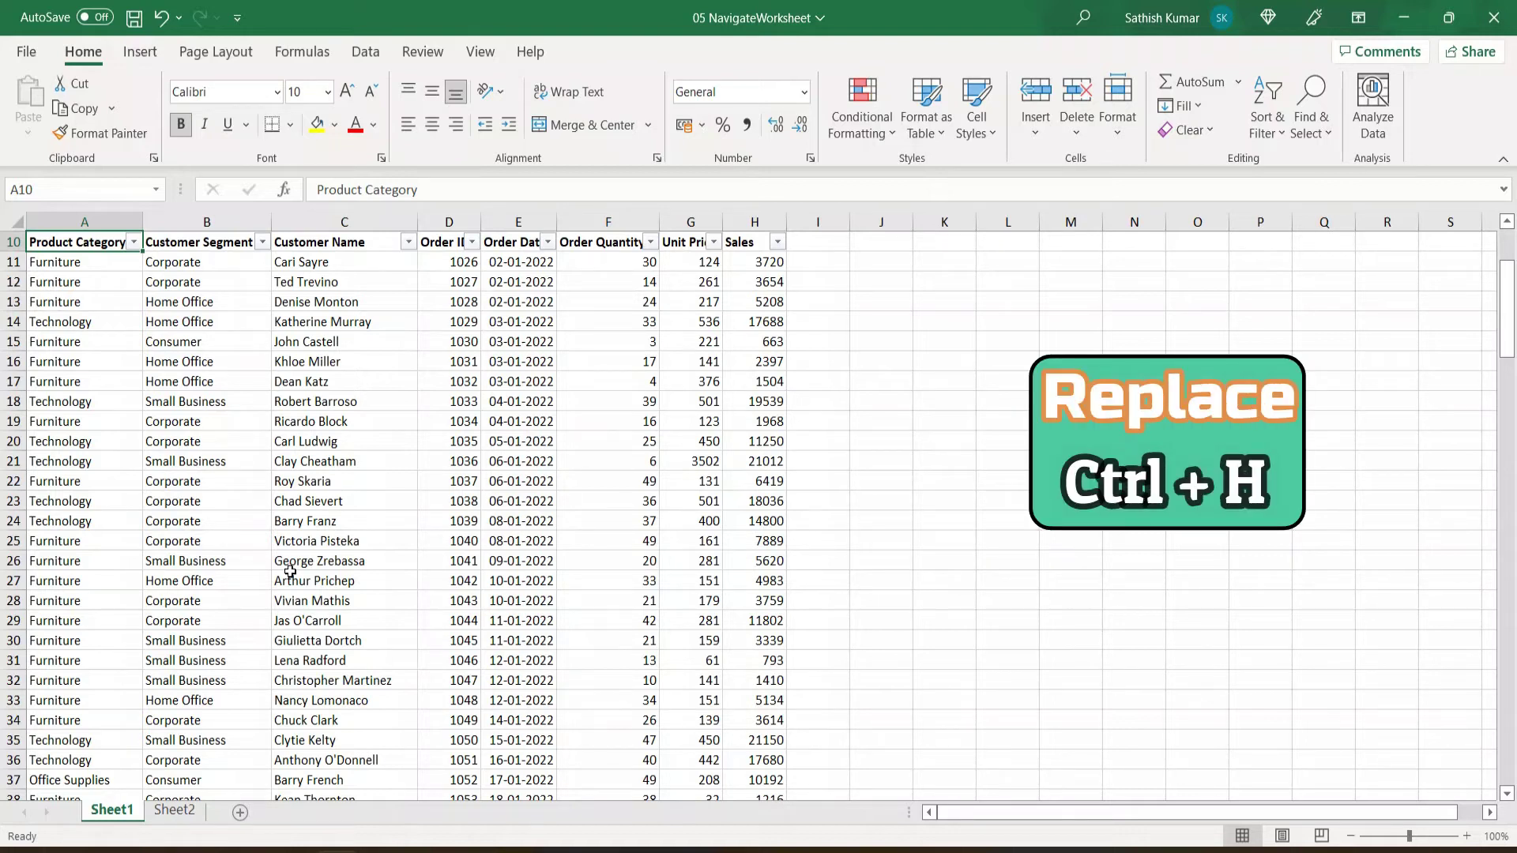
Set up a replacement of Technology with IT and try to replace a single occurrence from cell A10.
{"action": "key", "text": "ctrl+h"}
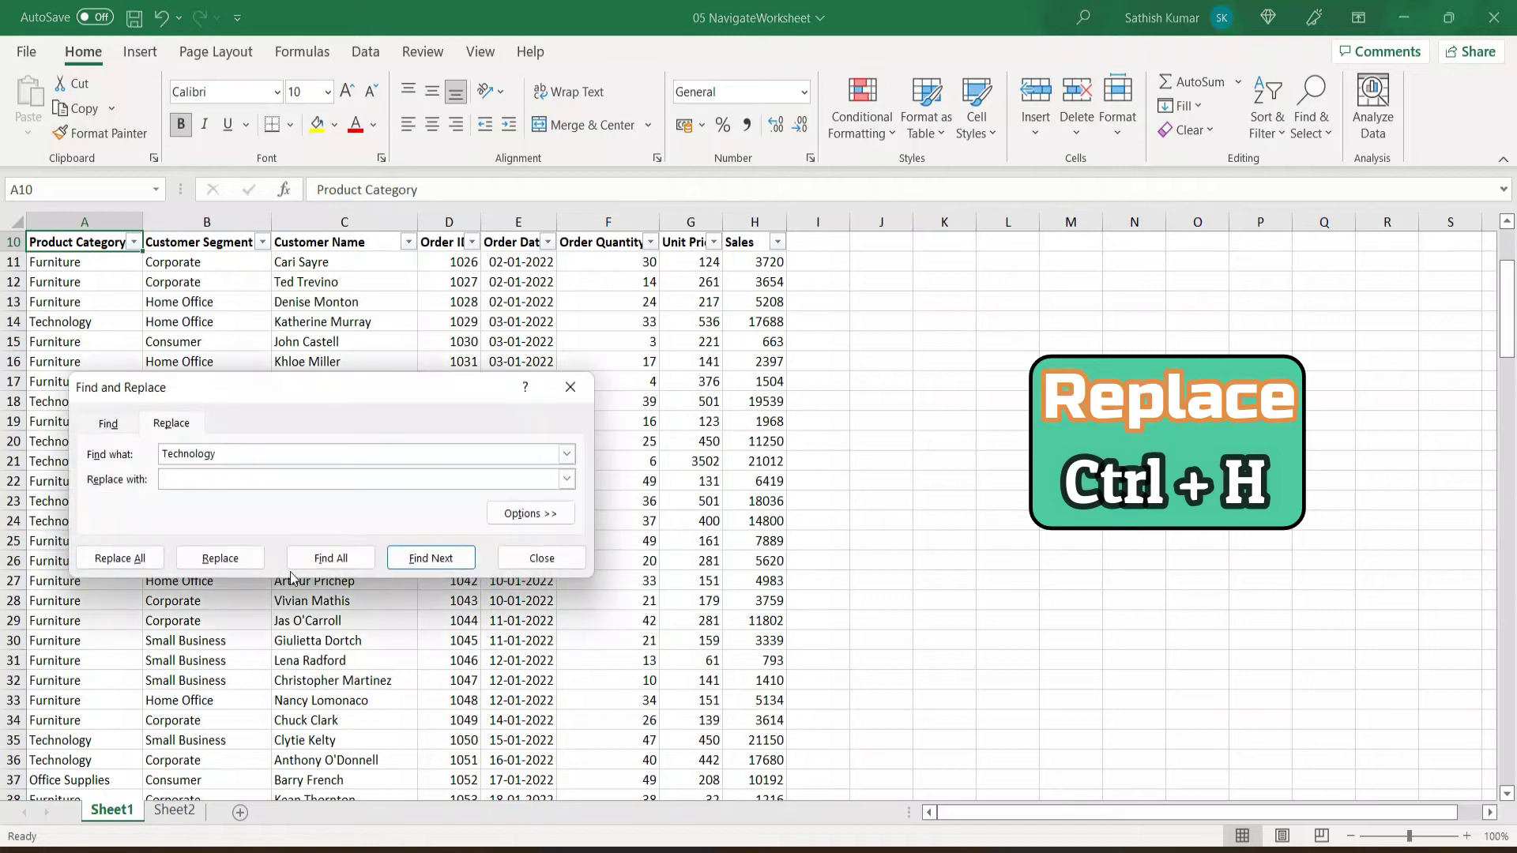
{"action": "left_click", "coordinate": [202, 480]}
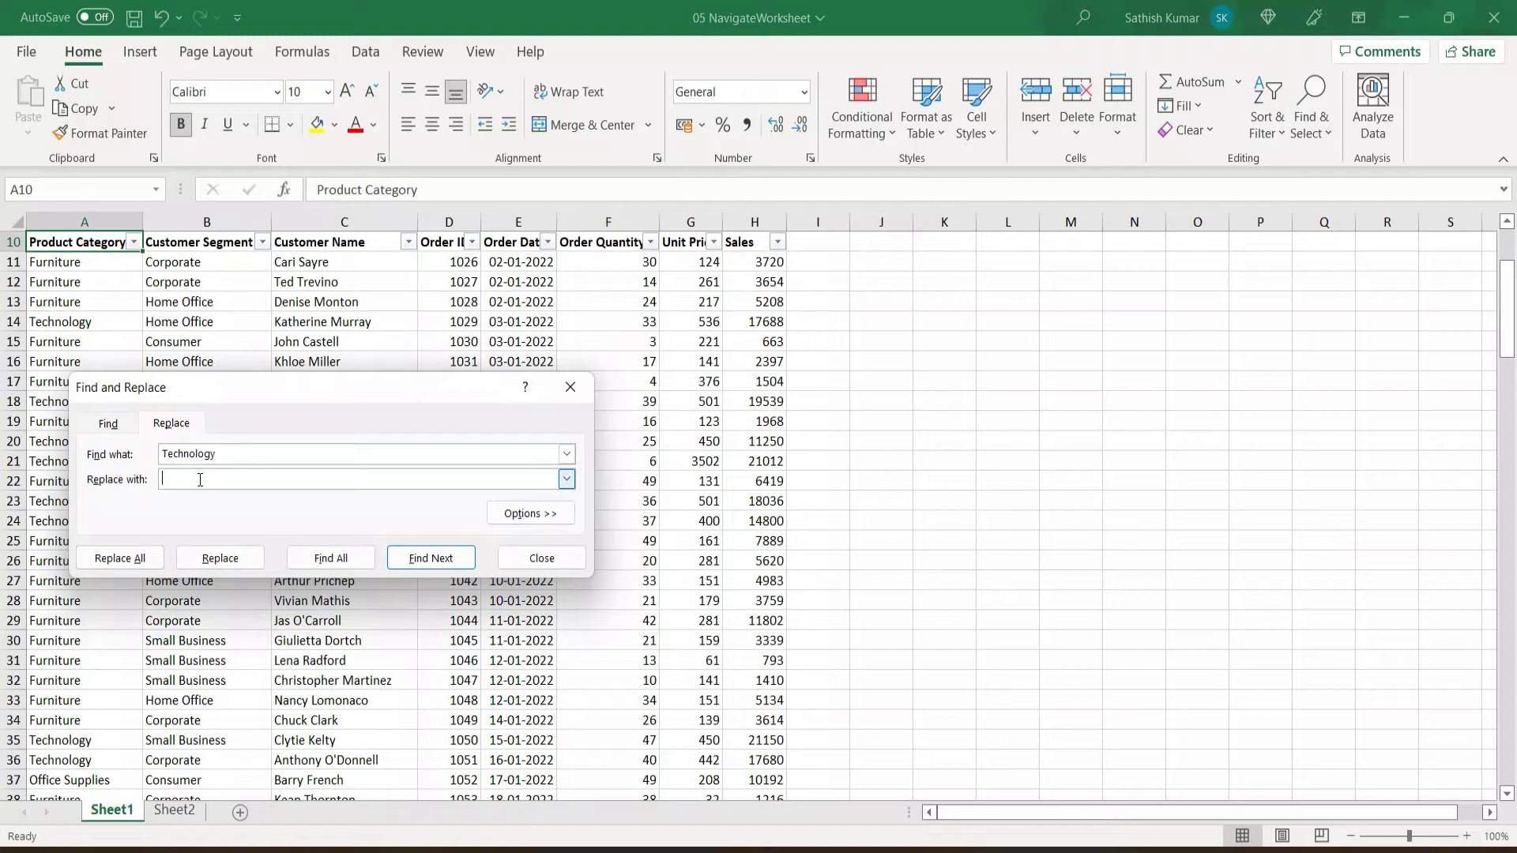
{"action": "type", "text": "IT"}
{"action": "left_click", "coordinate": [215, 558]}
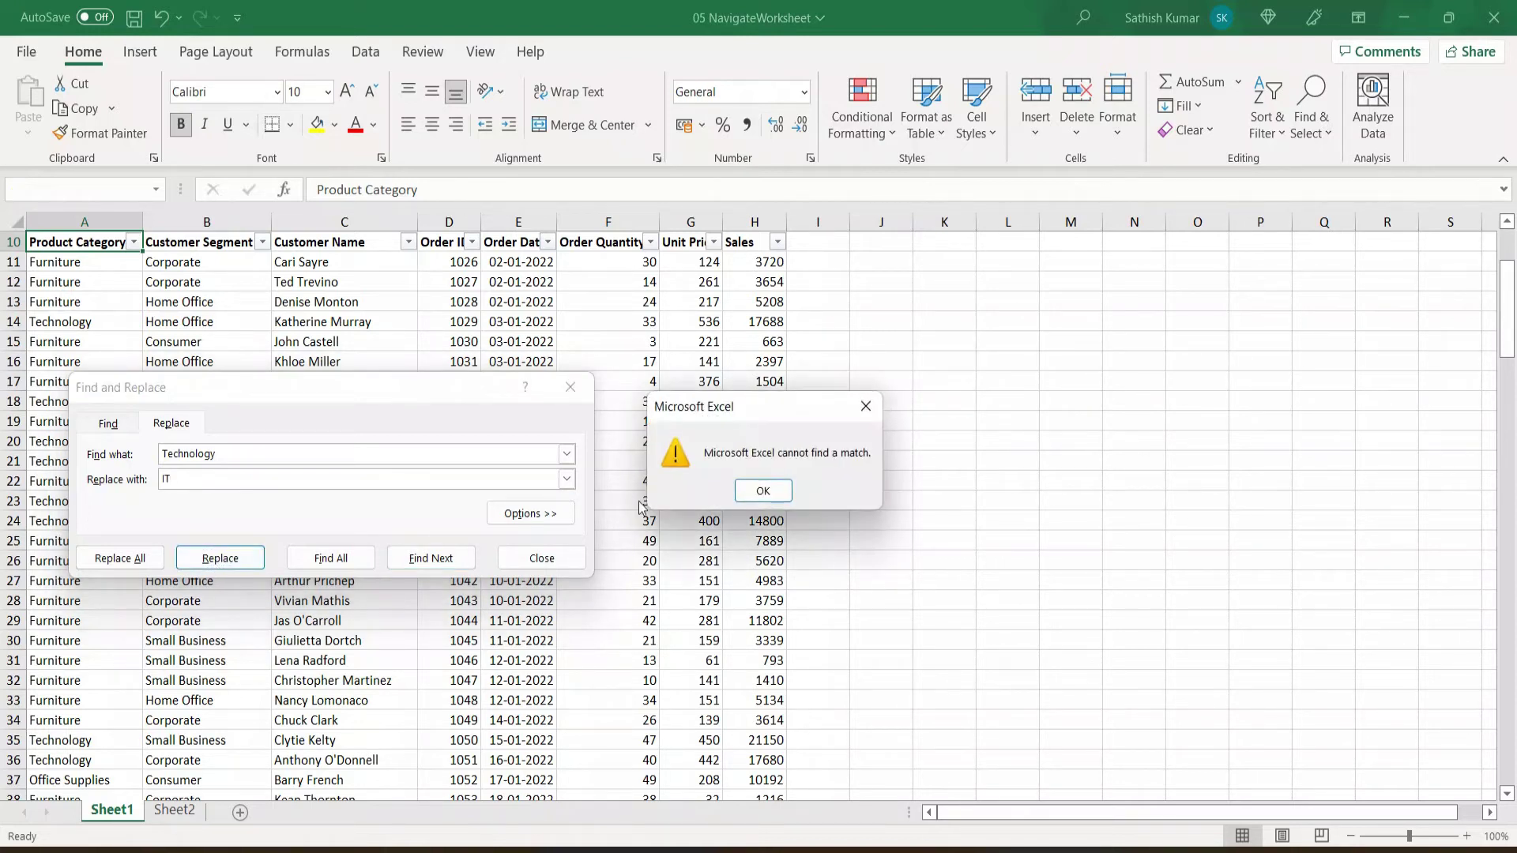
{"action": "left_click", "coordinate": [763, 490]}
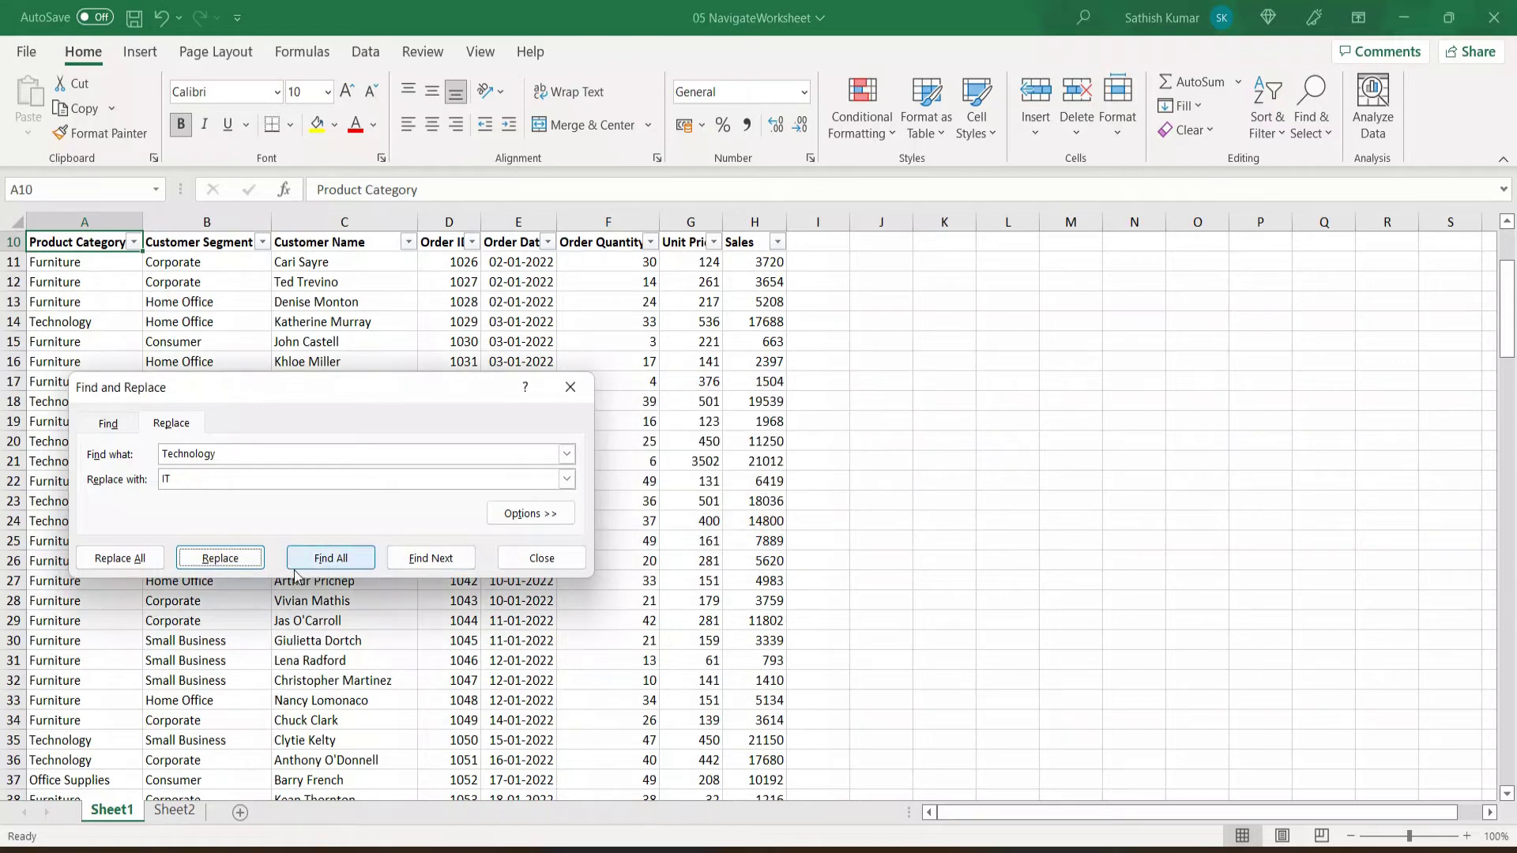
Replace every occurrence of Technology with IT and close the Find and Replace dialog.
{"action": "left_click", "coordinate": [231, 456]}
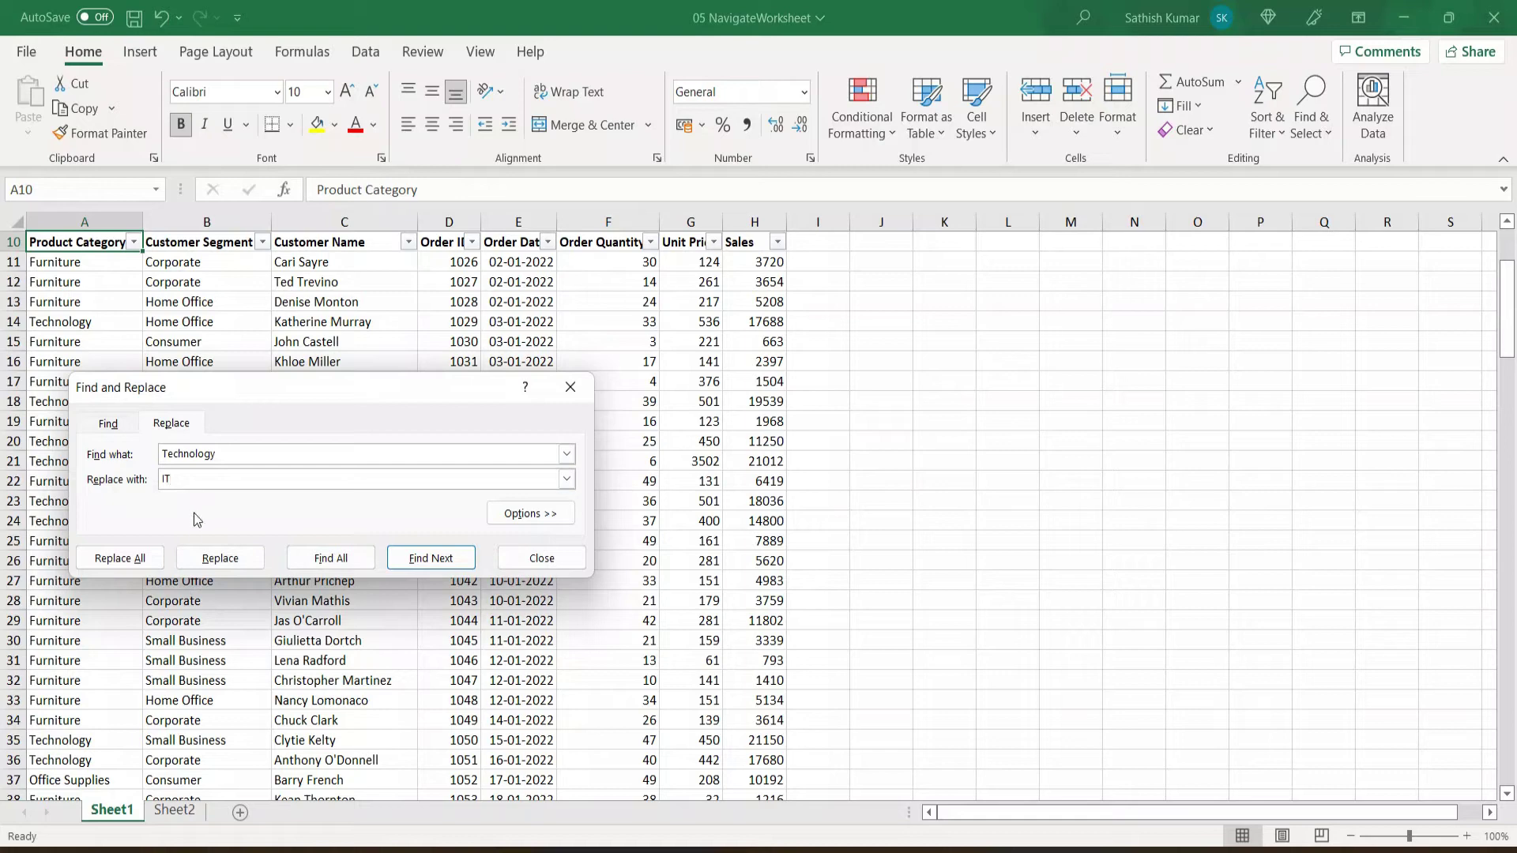
{"action": "left_click", "coordinate": [150, 563]}
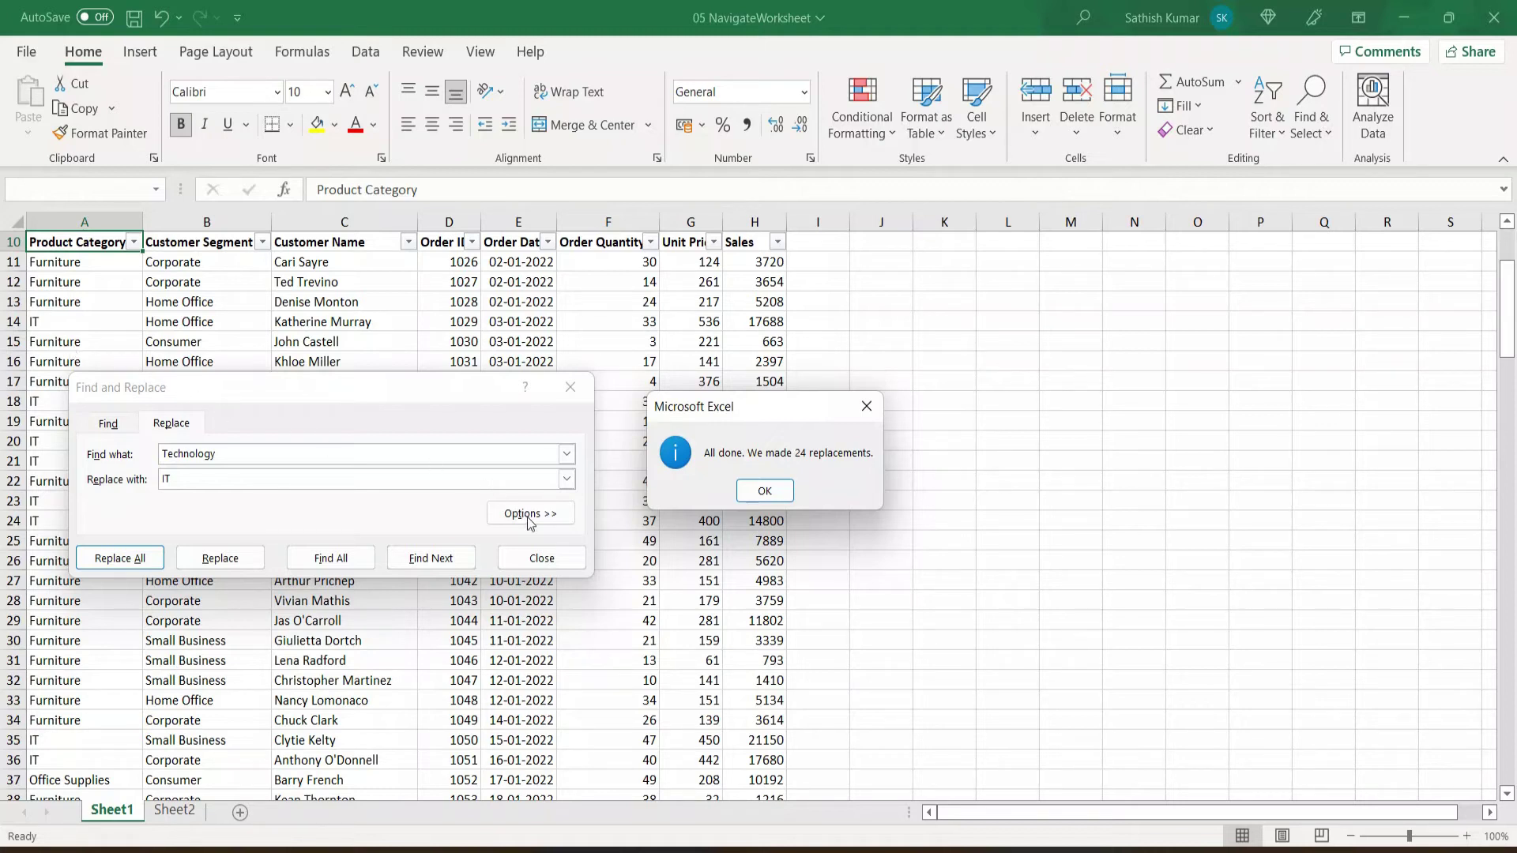
{"action": "left_click", "coordinate": [755, 496]}
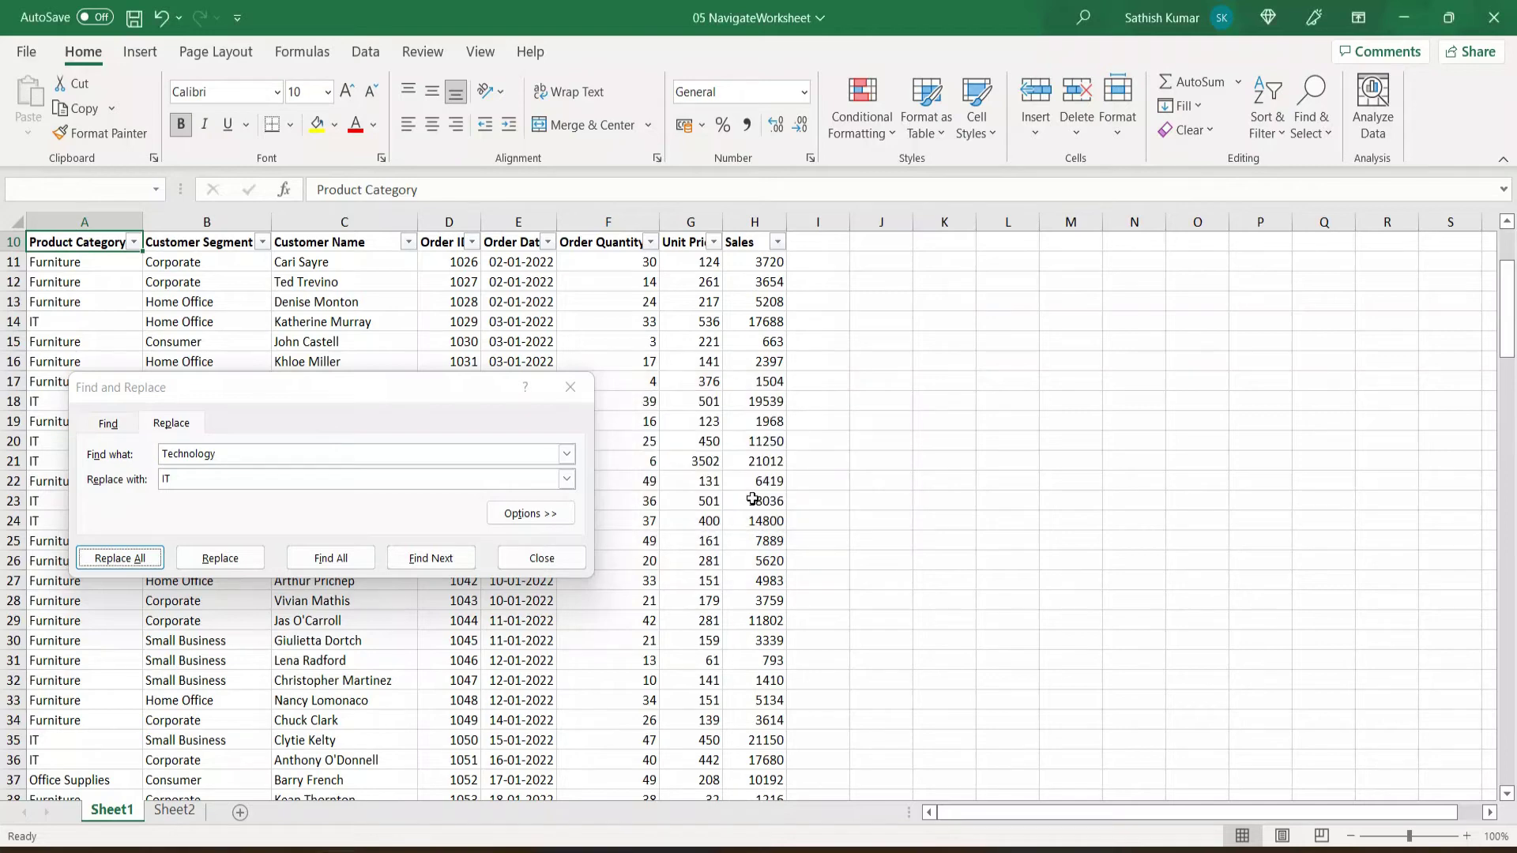
{"action": "left_click", "coordinate": [573, 558]}
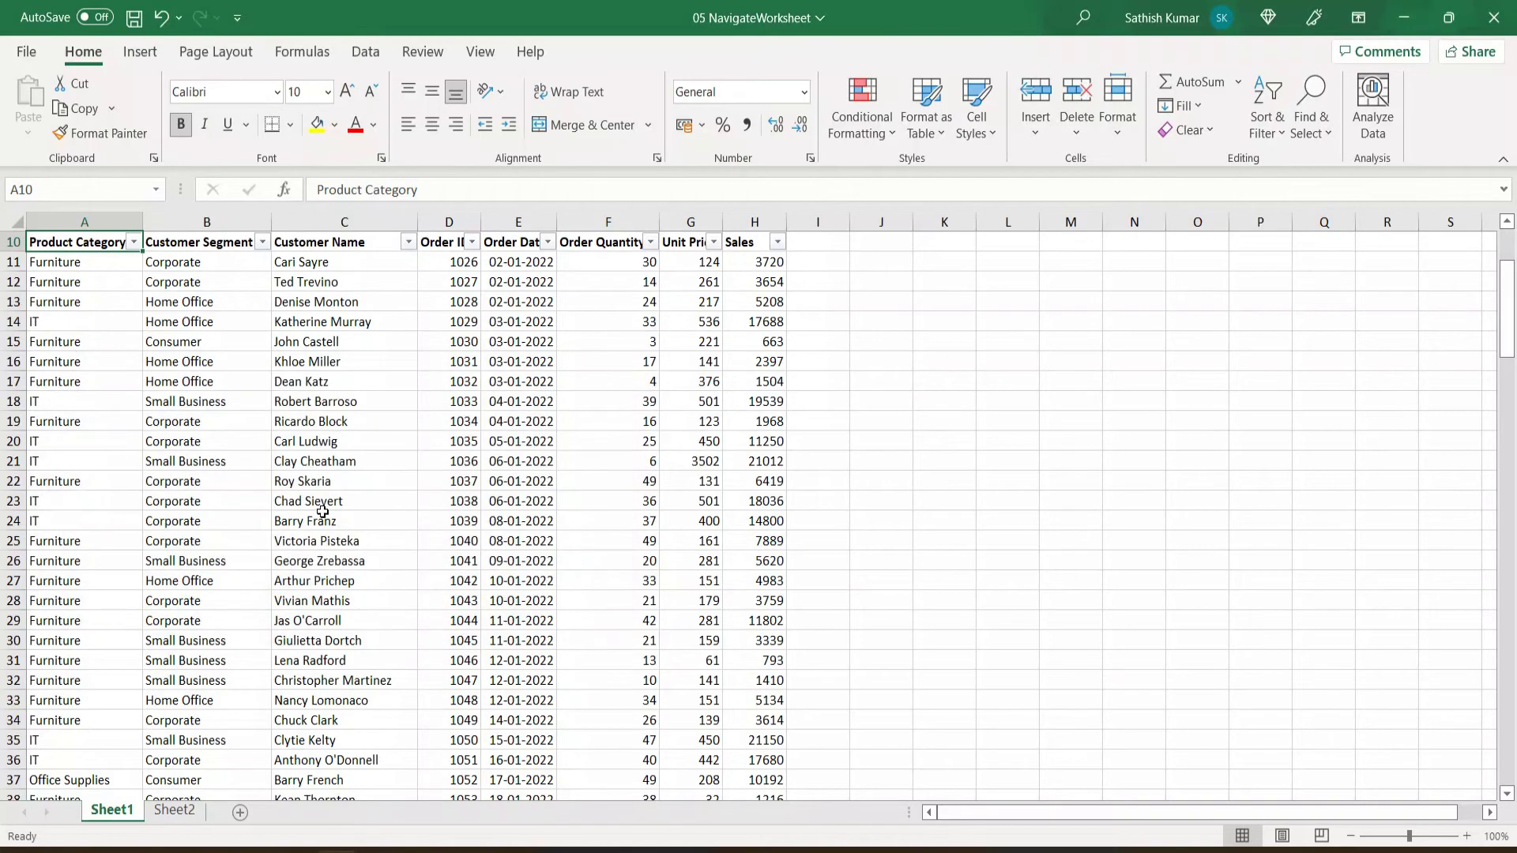
Use Go To to jump to cell A100.
{"action": "scroll", "coordinate": [323, 512], "scroll_direction": "up", "scroll_amount": 3}
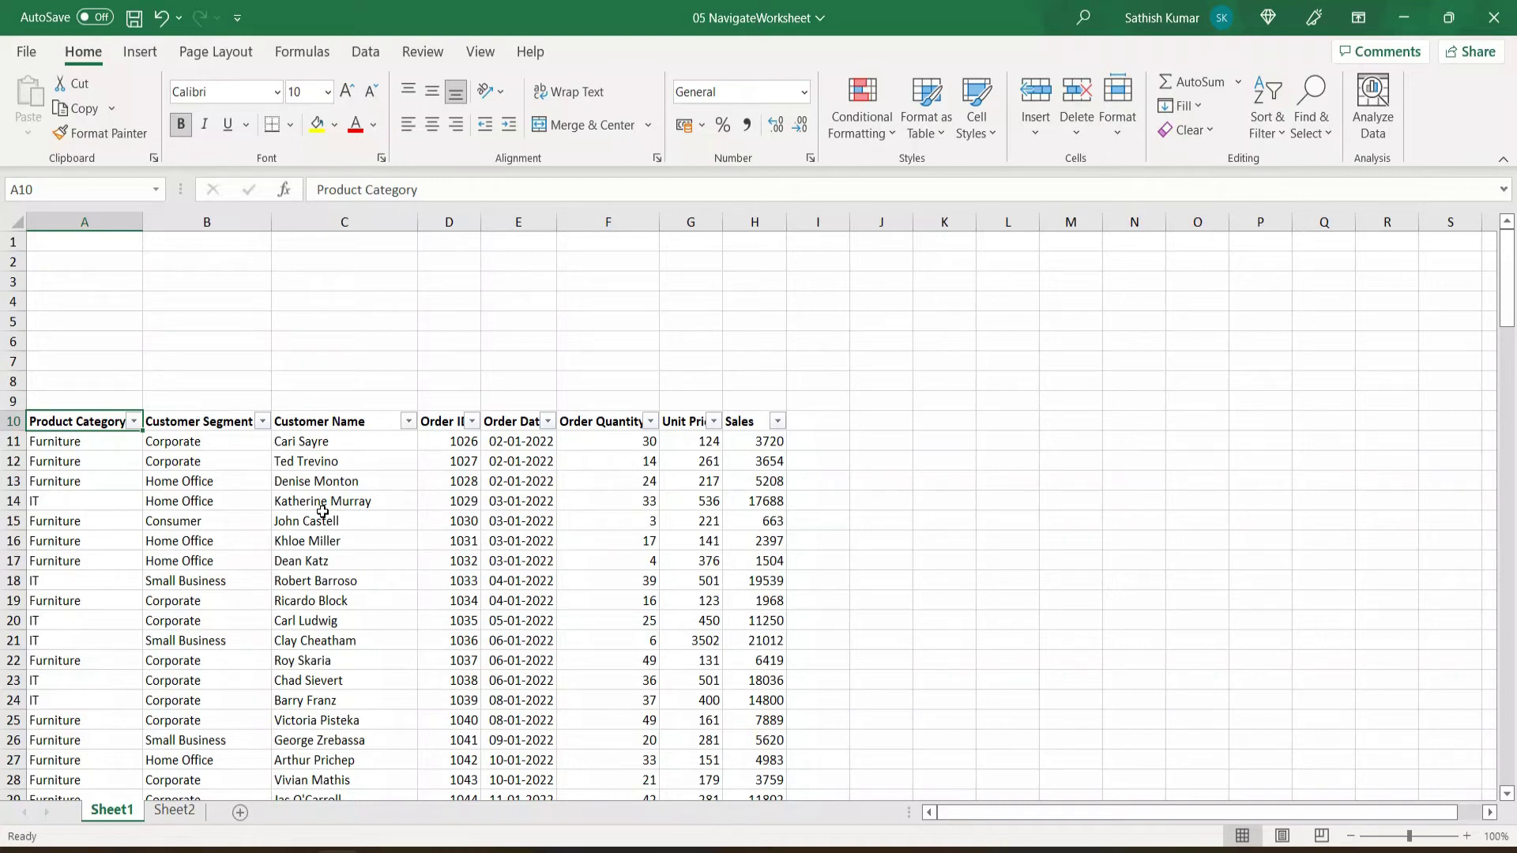
{"action": "key", "text": "ctrl+g"}
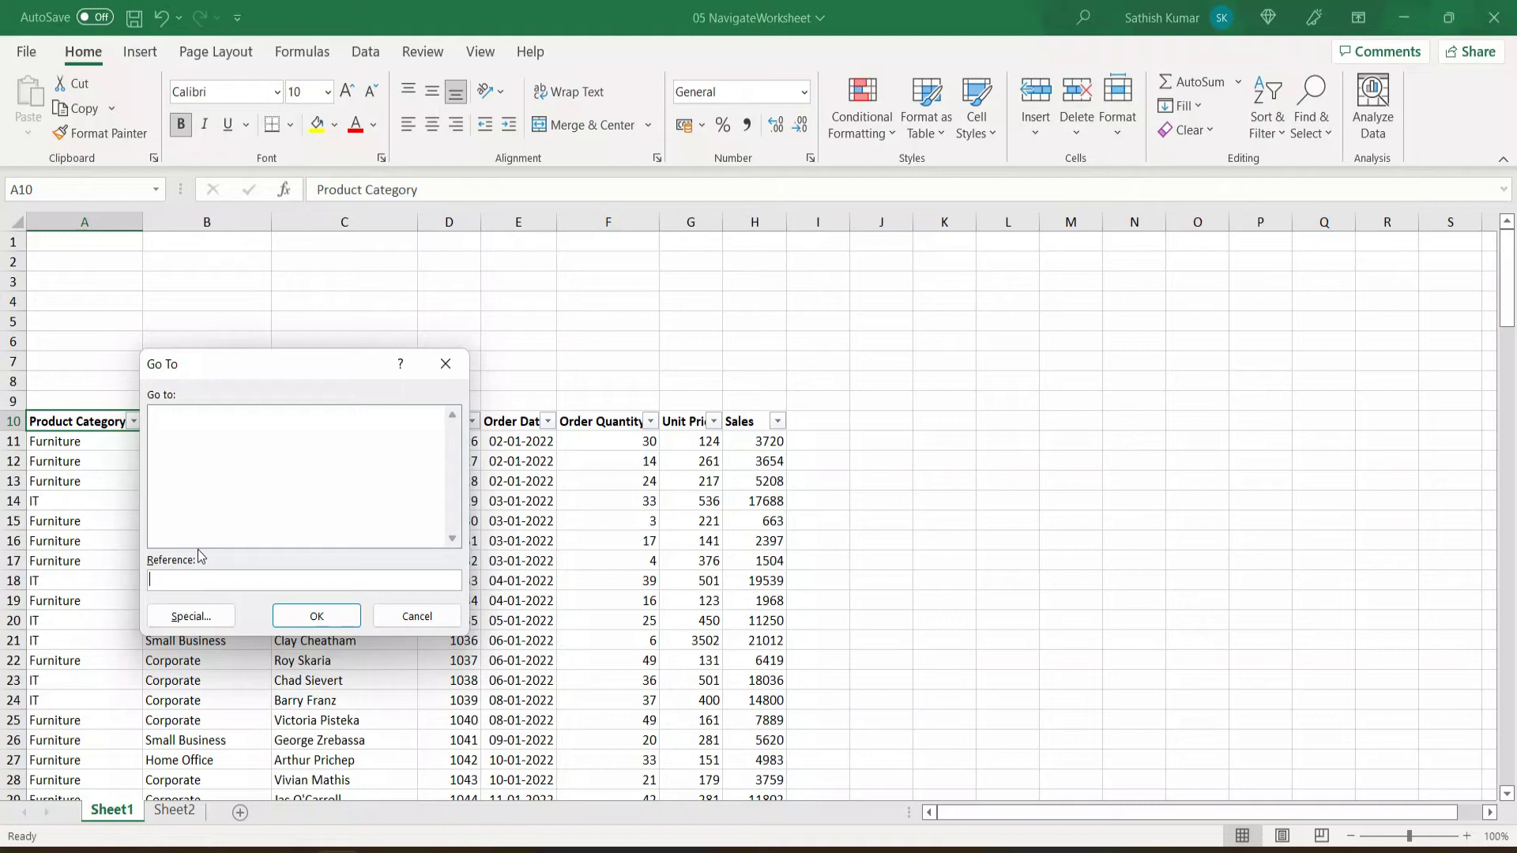
{"action": "type", "text": "100"}
{"action": "left_click", "coordinate": [300, 613]}
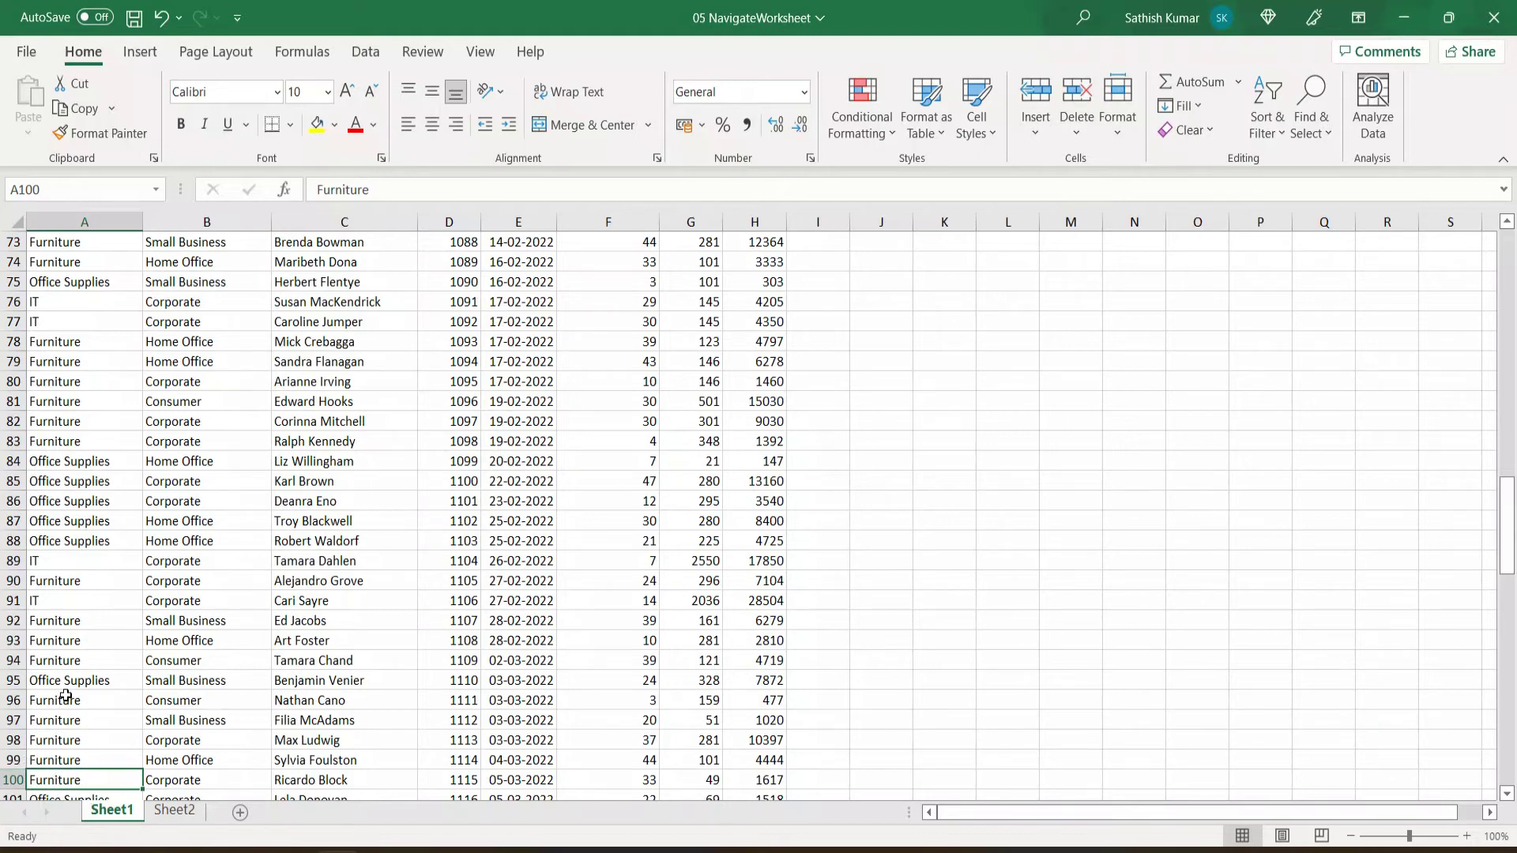
Use Go To to select the range A1:A10.
{"action": "key", "text": "ctrl+g"}
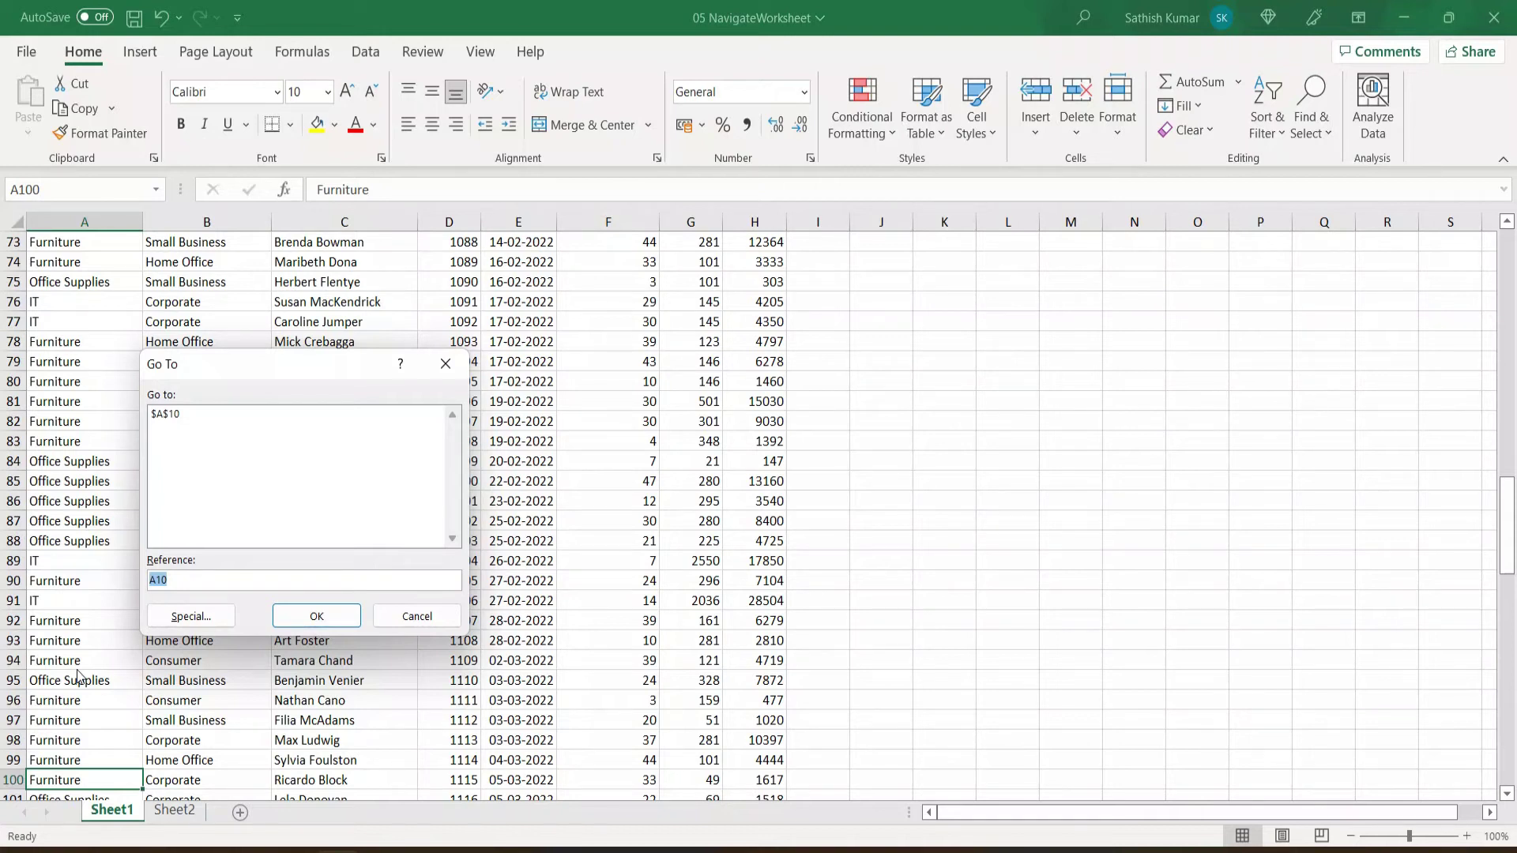
{"action": "type", "text": "A1:A10"}
{"action": "left_click", "coordinate": [330, 614]}
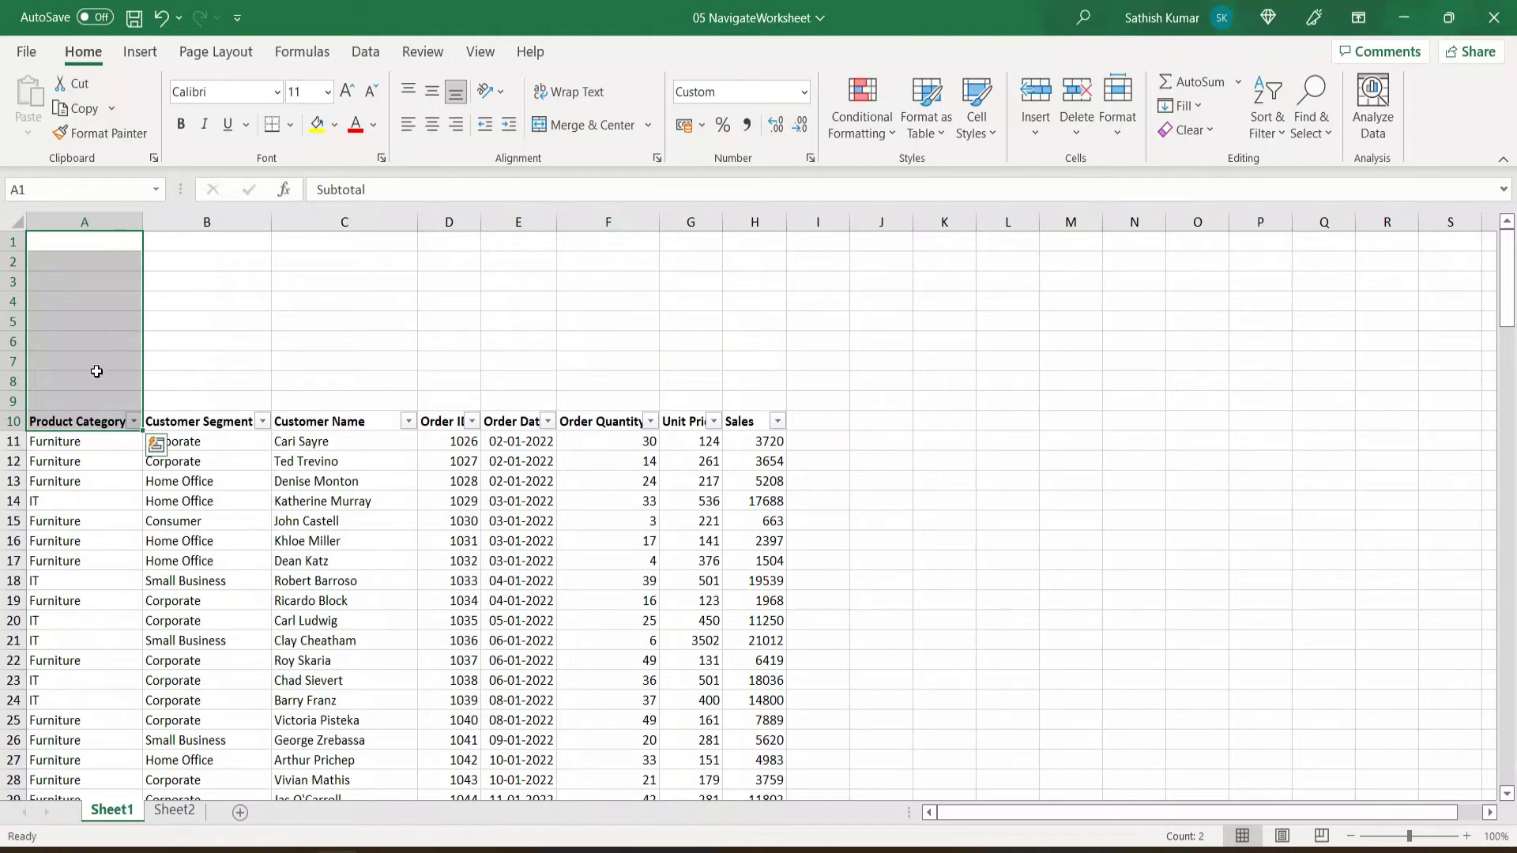
Clear the selection by choosing cell A12, and use Go To to select the range A10:G20.
{"action": "left_click", "coordinate": [100, 455]}
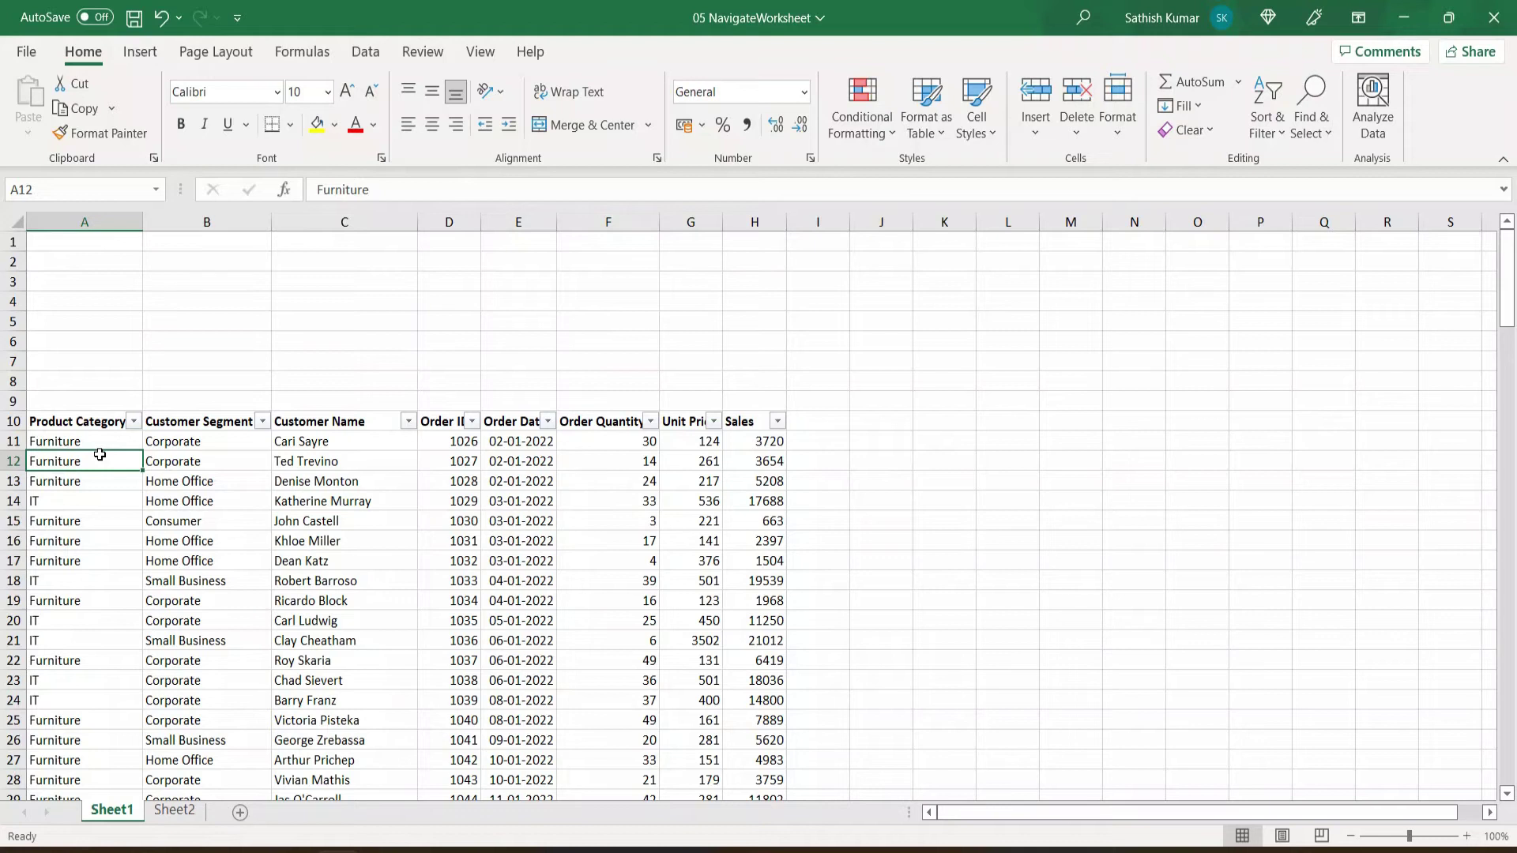
{"action": "key", "text": "ctrl+g"}
{"action": "type", "text": "A"}
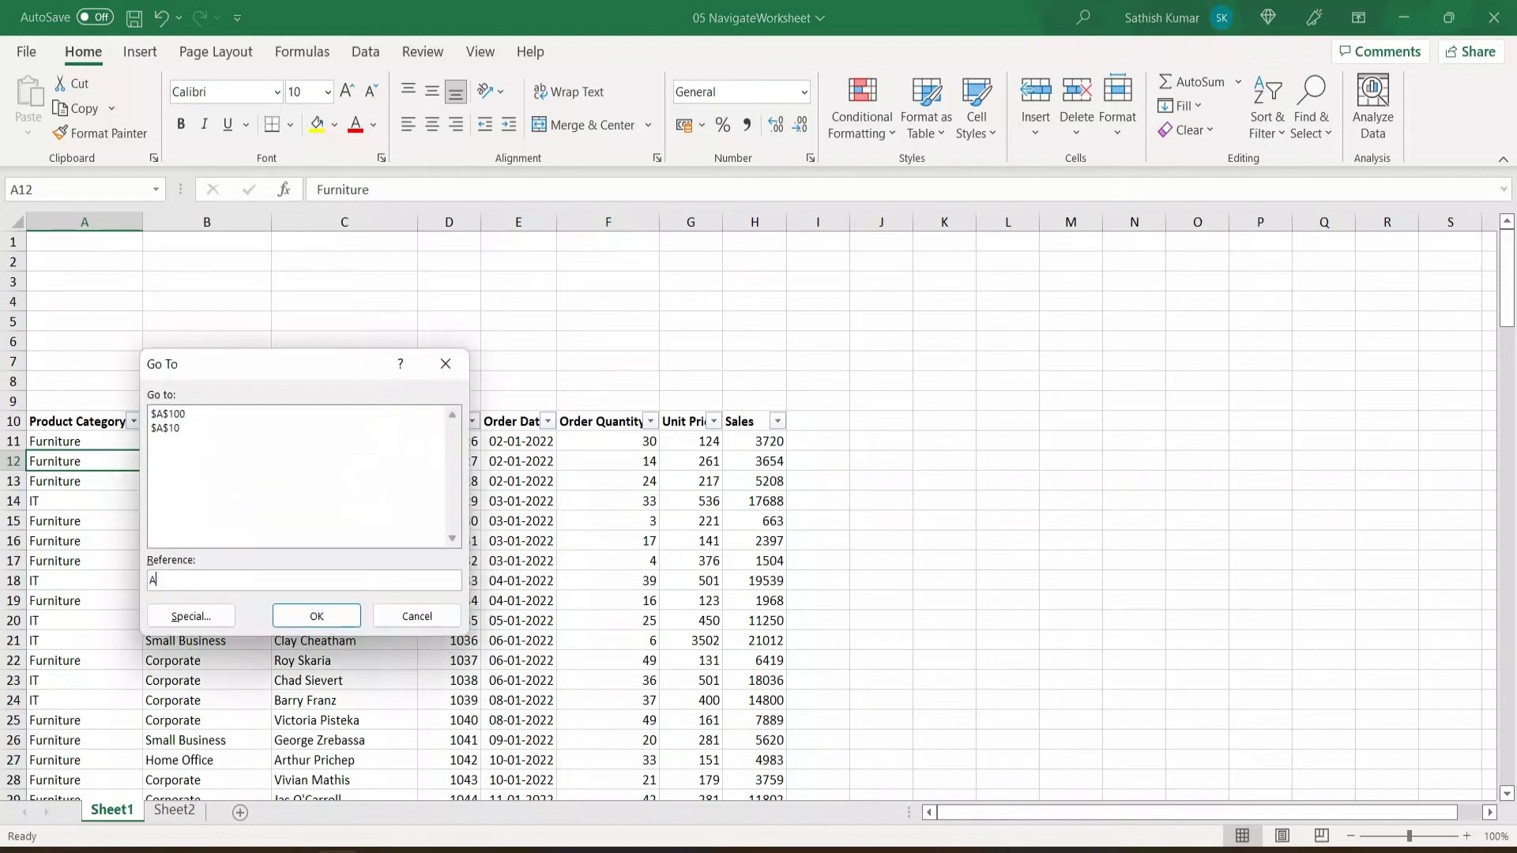
{"action": "type", "text": "1"}
{"action": "type", "text": "0:G20"}
{"action": "left_click", "coordinate": [331, 618]}
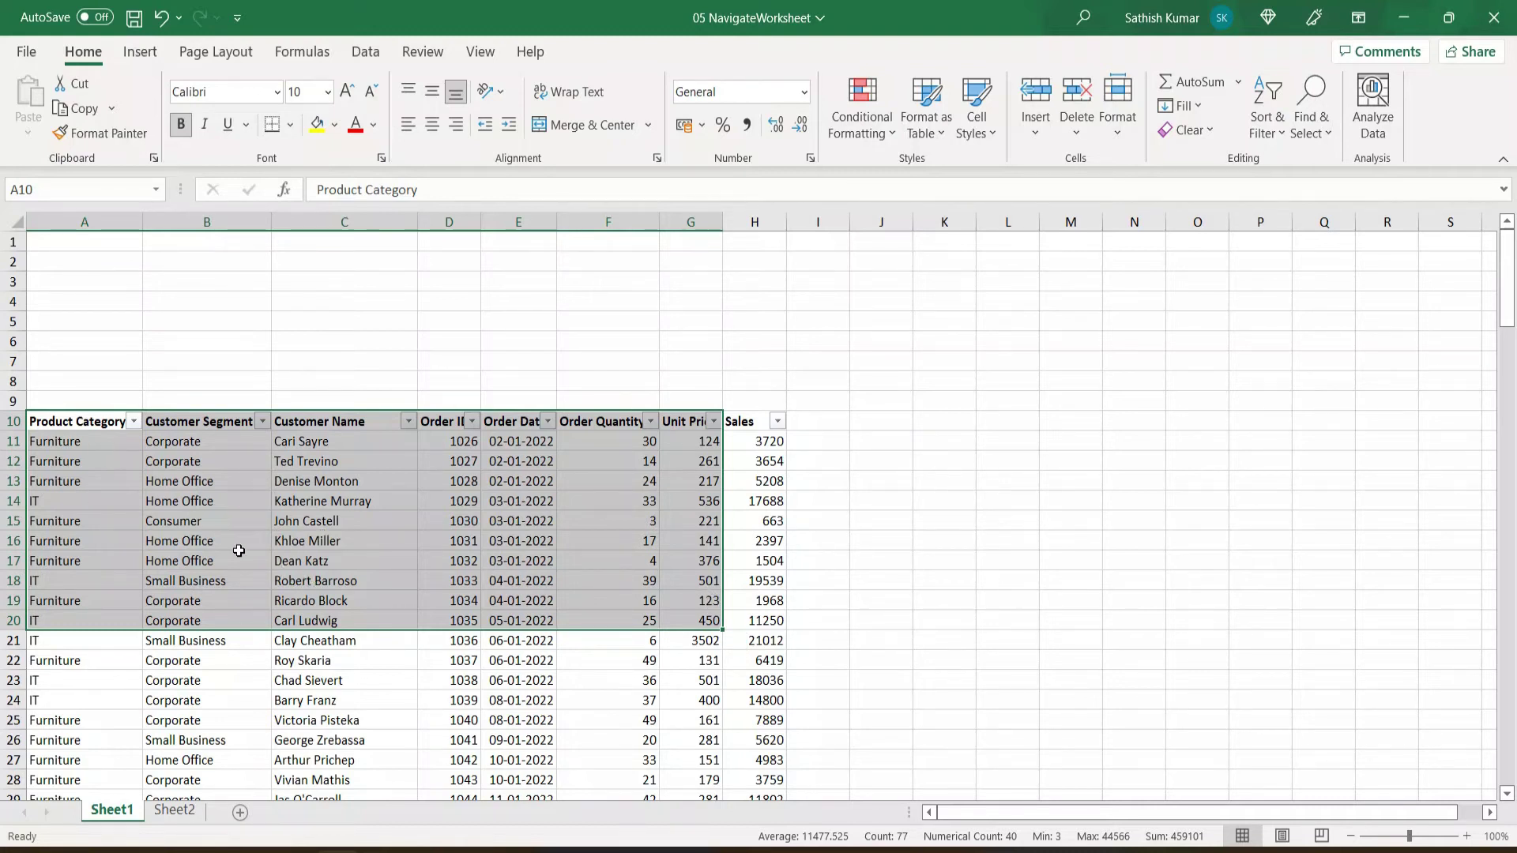
From A10, use Go To to select the separate ranges A10:A20, C20:C30 and F10:F30 together.
{"action": "left_click", "coordinate": [83, 428]}
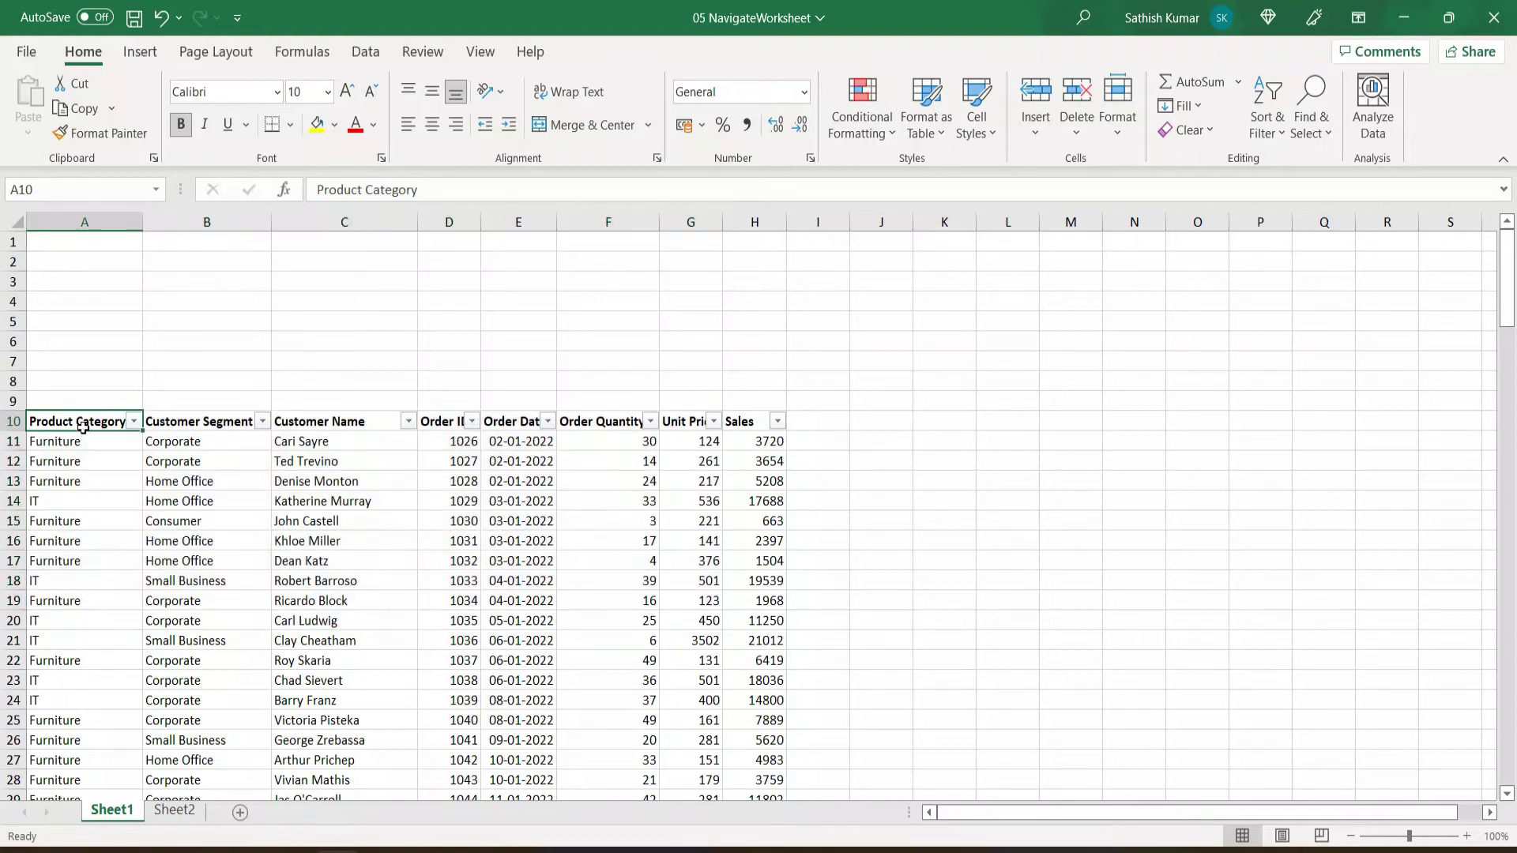
{"action": "key", "text": "ctrl+g"}
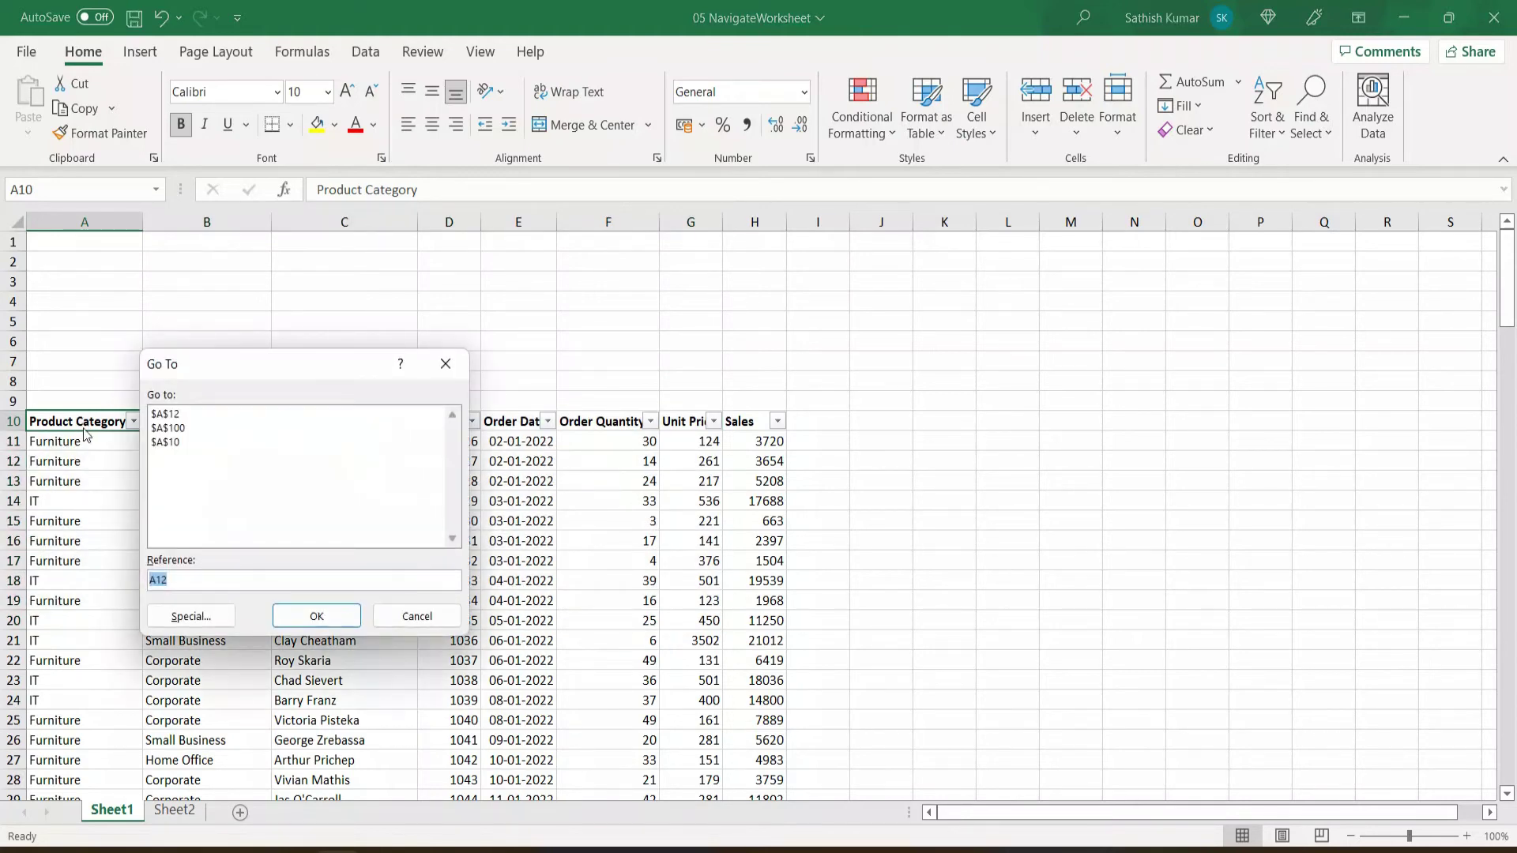
{"action": "type", "text": "A10:A20,C20:C30,F10:F30"}
{"action": "left_click", "coordinate": [330, 615]}
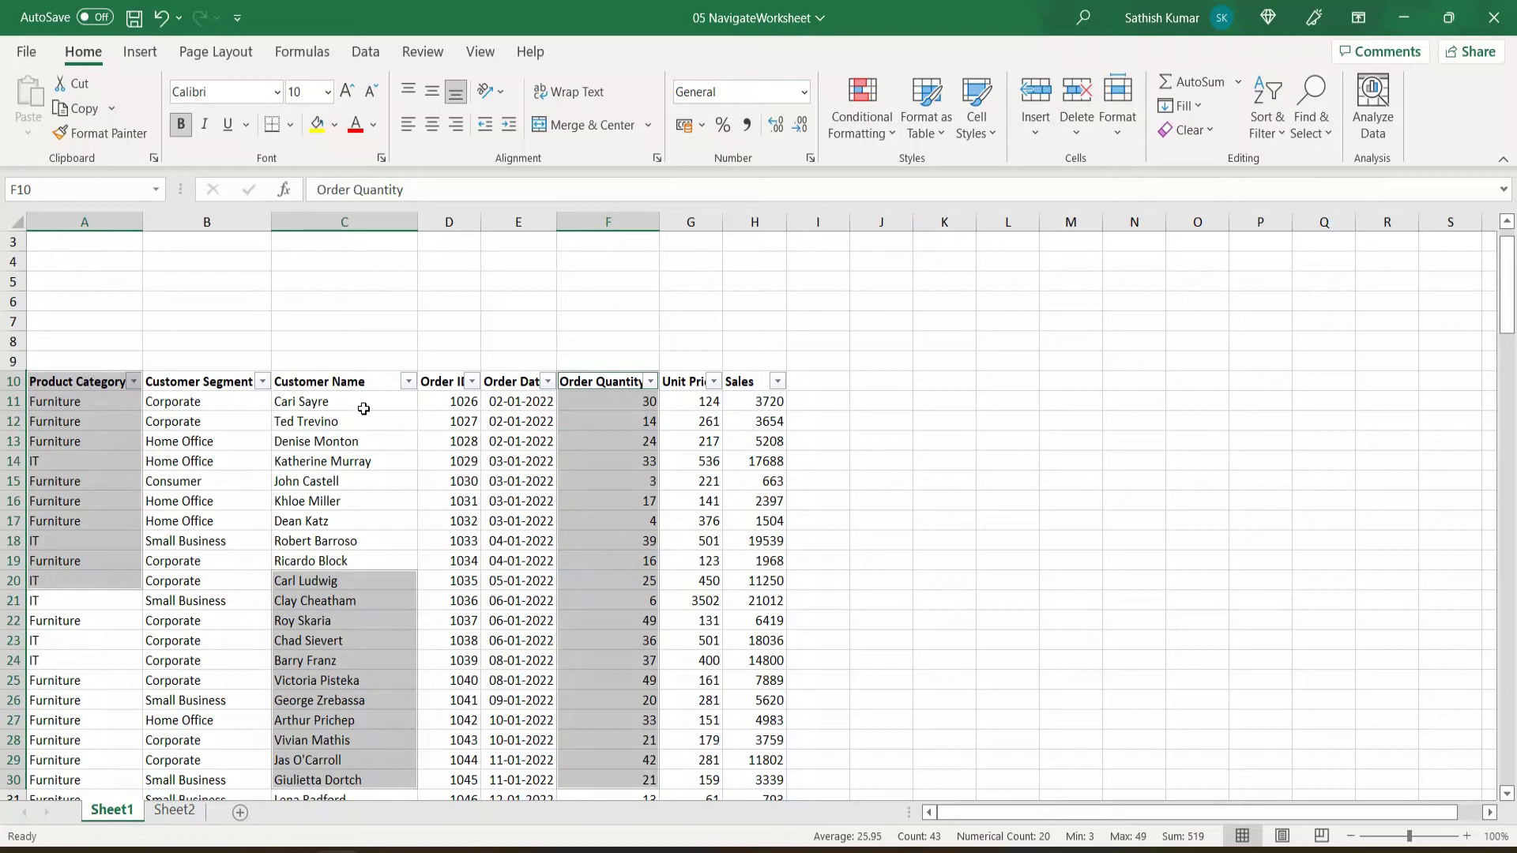
From C10, view the Go To reference list, cancel it, and select the Product Category header in A10.
{"action": "left_click", "coordinate": [349, 385]}
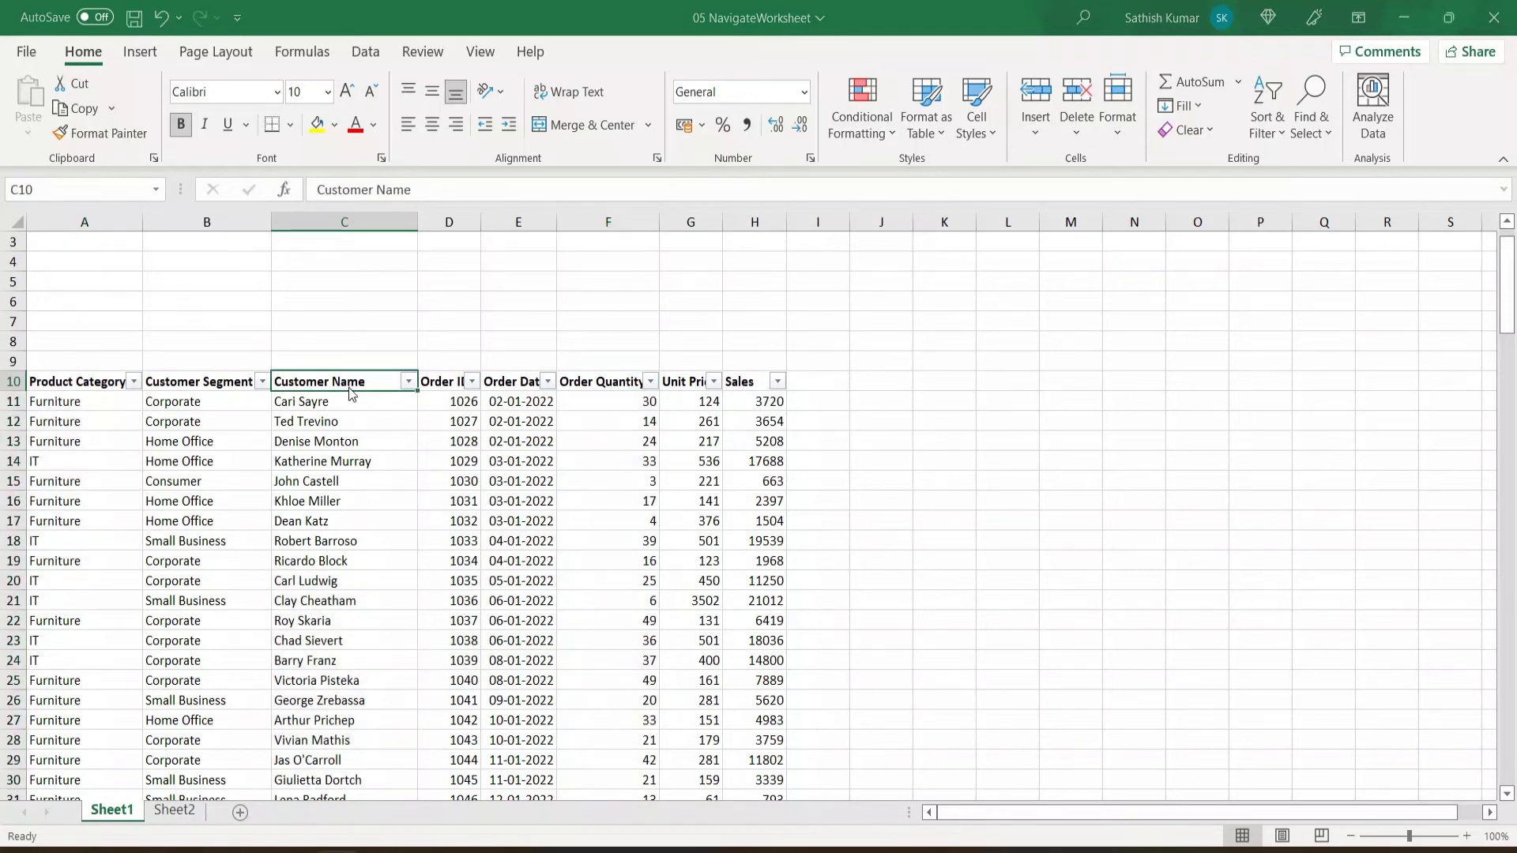
{"action": "key", "text": "ctrl+g"}
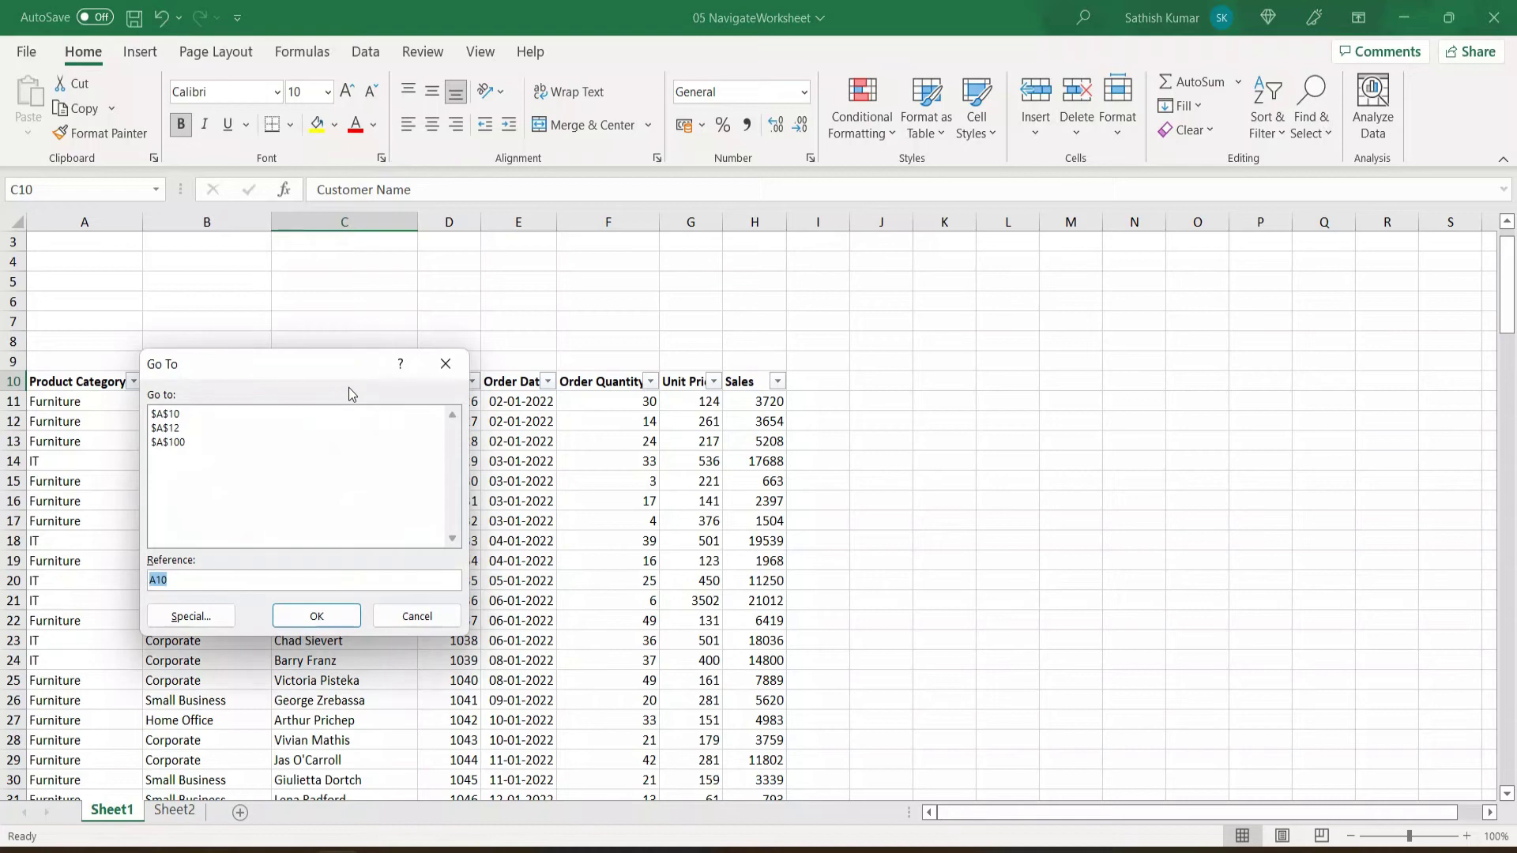
{"action": "key", "text": "Escape"}
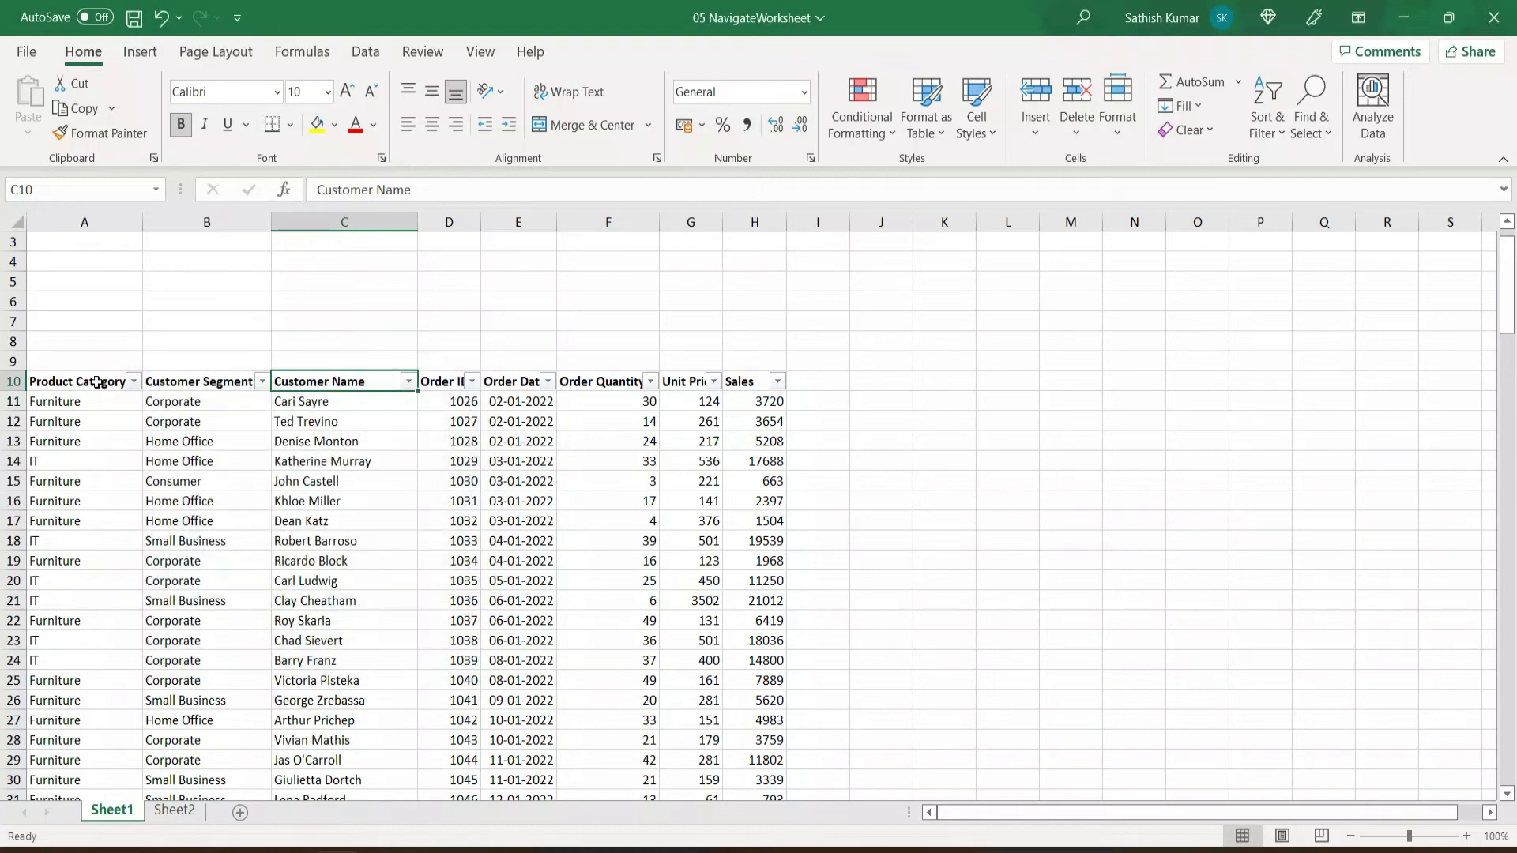
{"action": "left_click", "coordinate": [97, 382]}
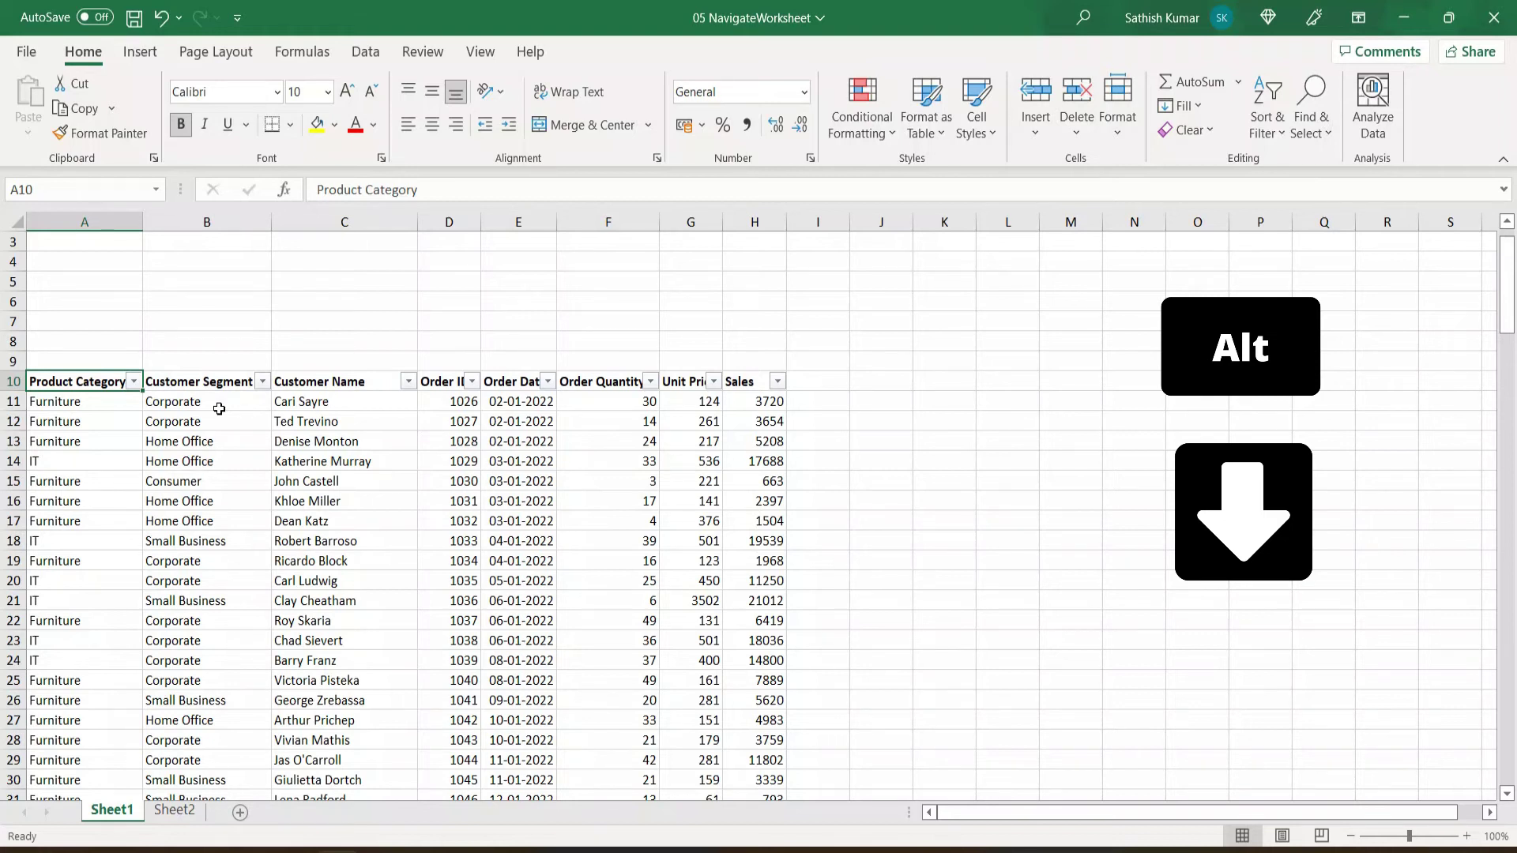
View and close the Product Category header's filter options, and check cell H11 in the Sales column for a drop-down list.
{"action": "key", "text": "alt+Down"}
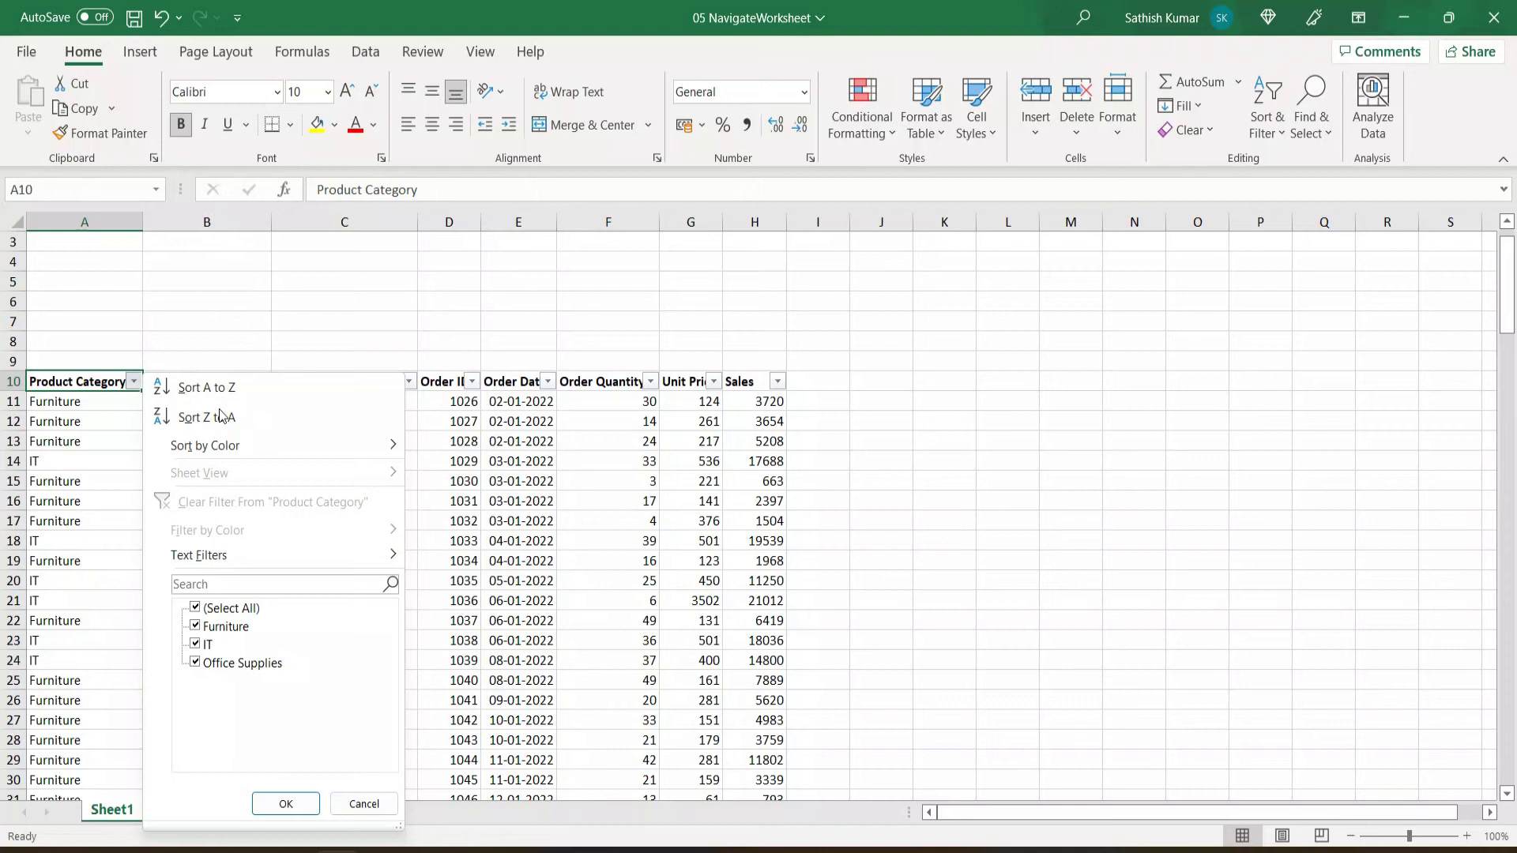
{"action": "key", "text": "Escape"}
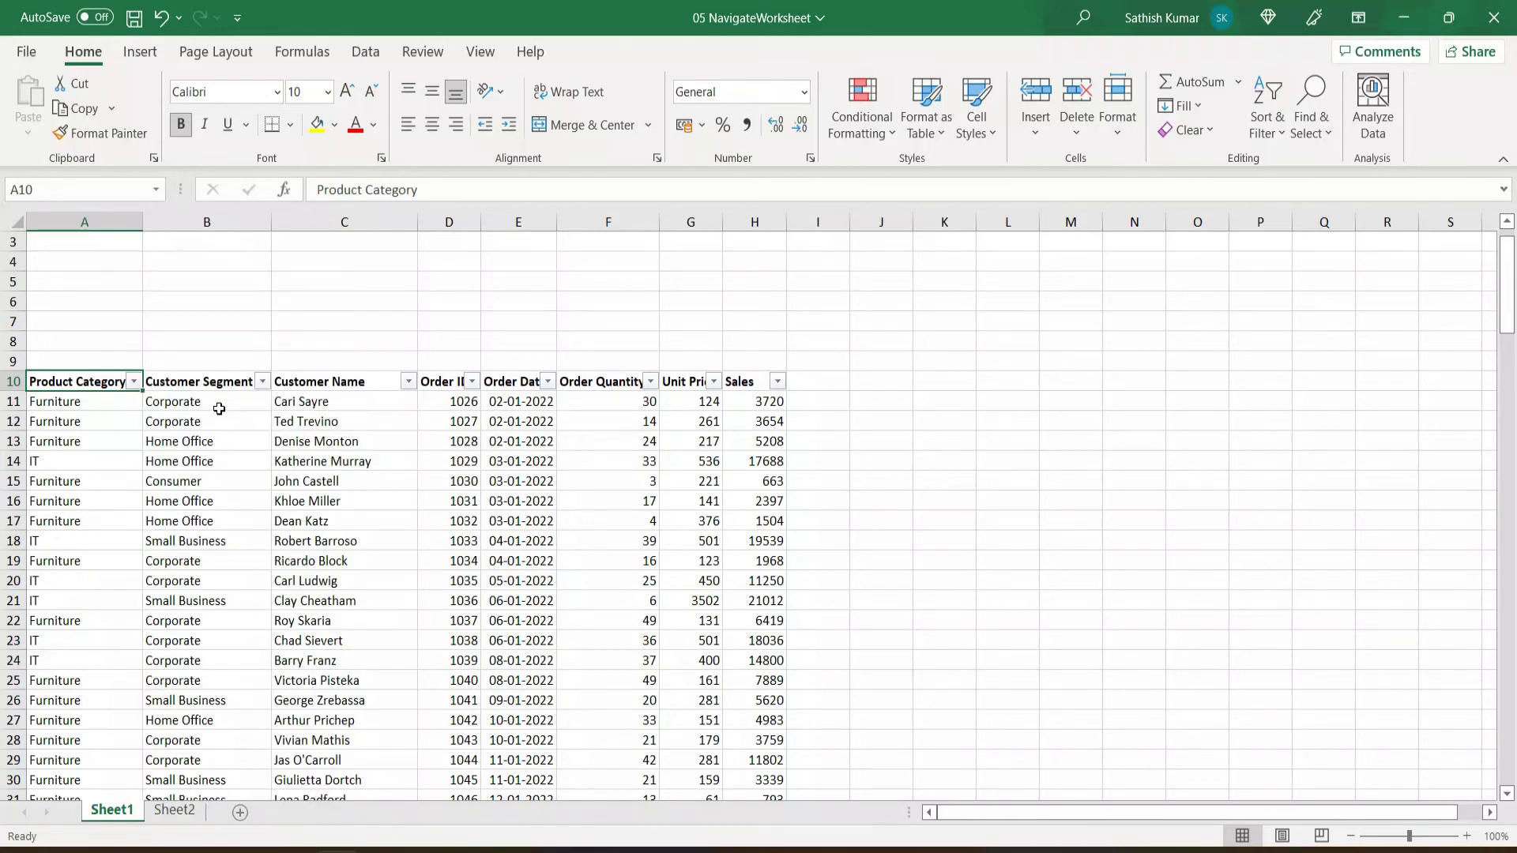
{"action": "key", "text": "Down"}
{"action": "key", "text": "ctrl+Right"}
{"action": "key", "text": "Down"}
{"action": "key", "text": "Up"}
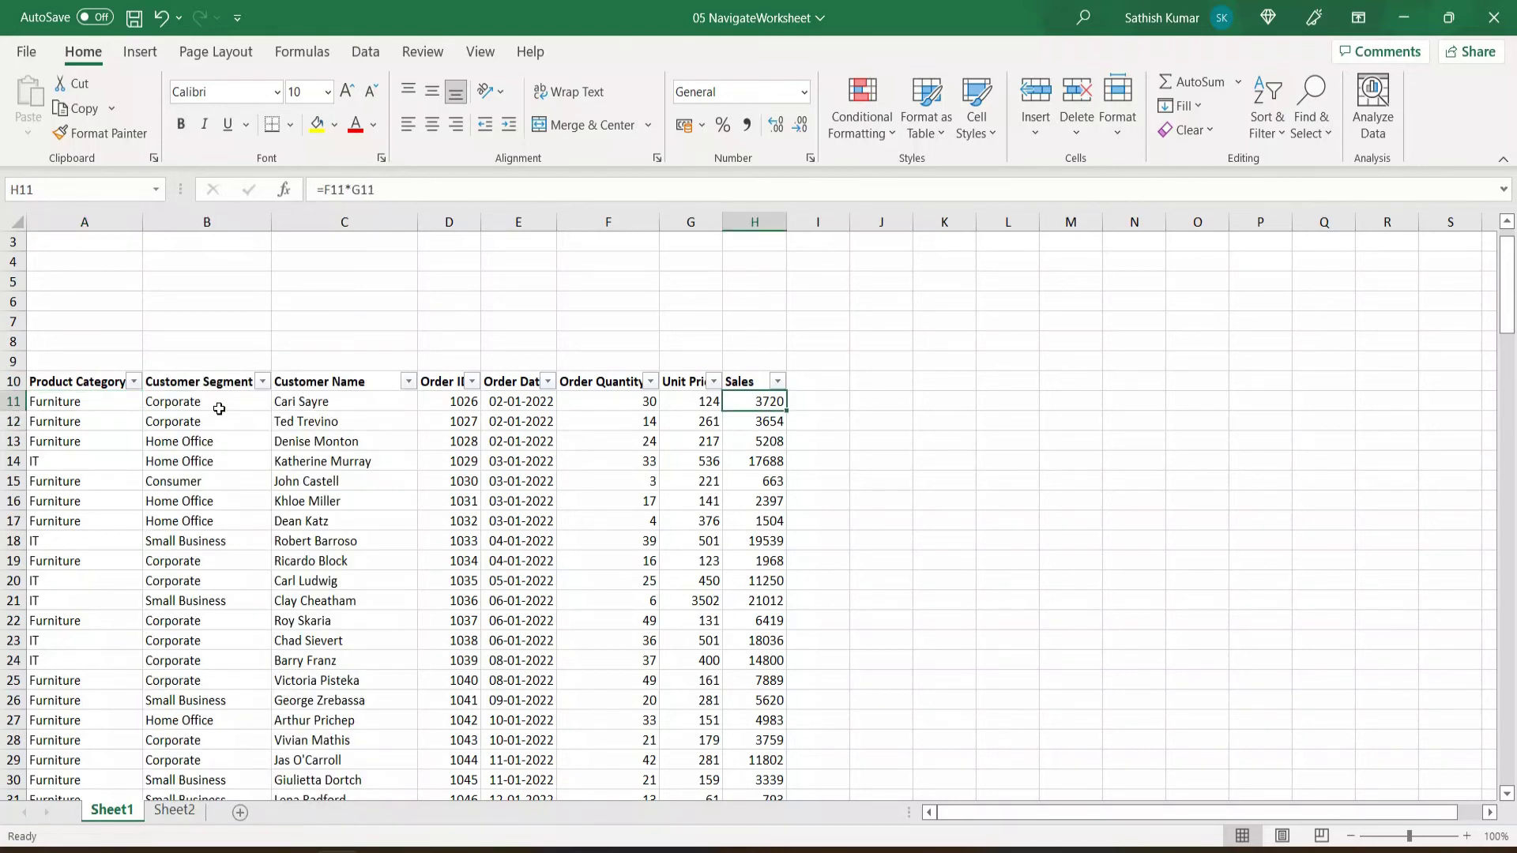
{"action": "key", "text": "alt+Down"}
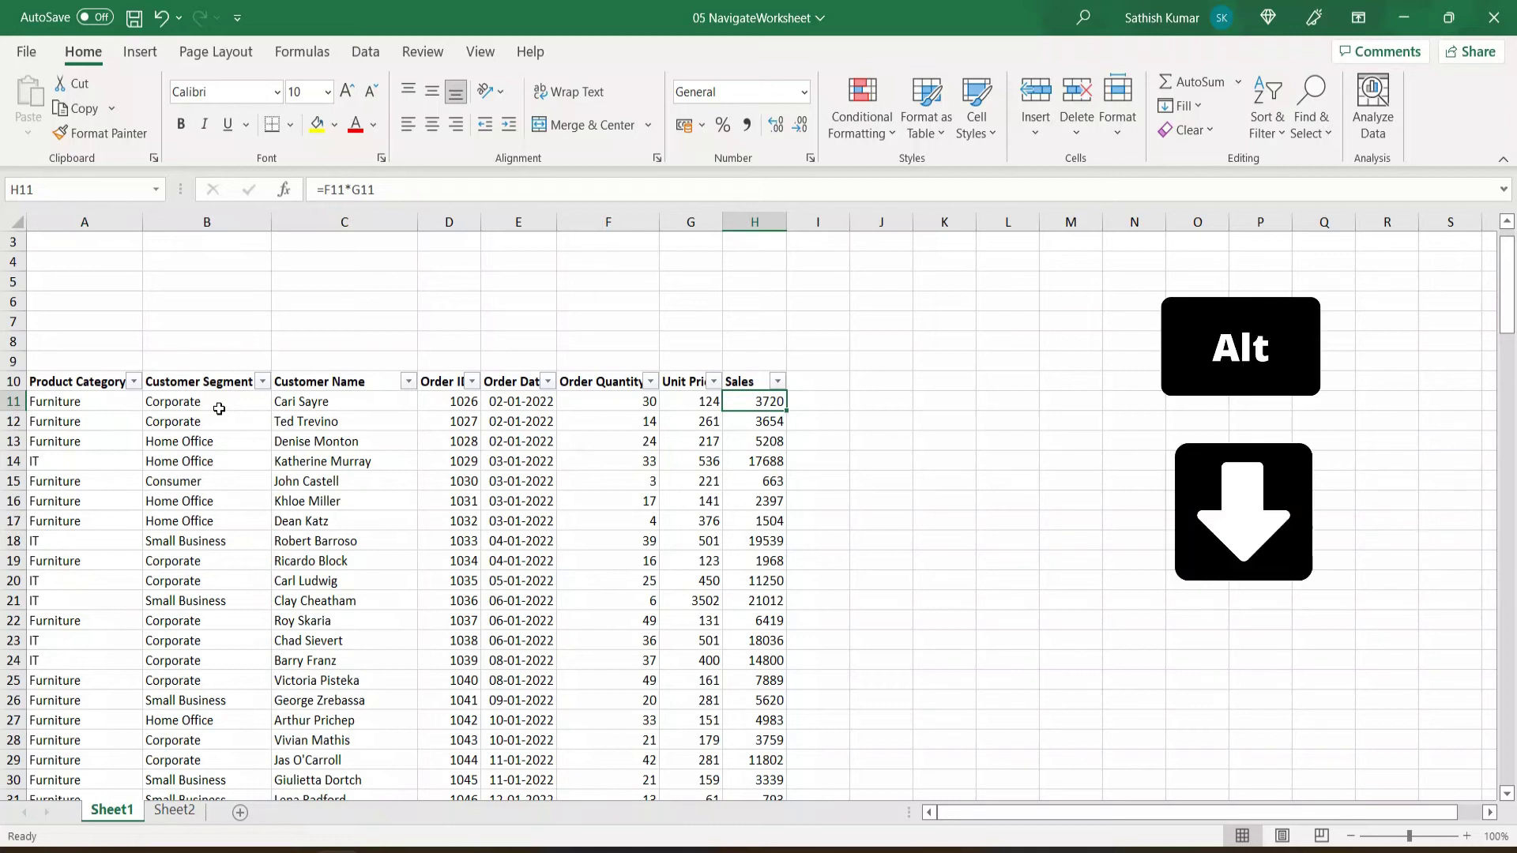
{"action": "key", "text": "alt+Up"}
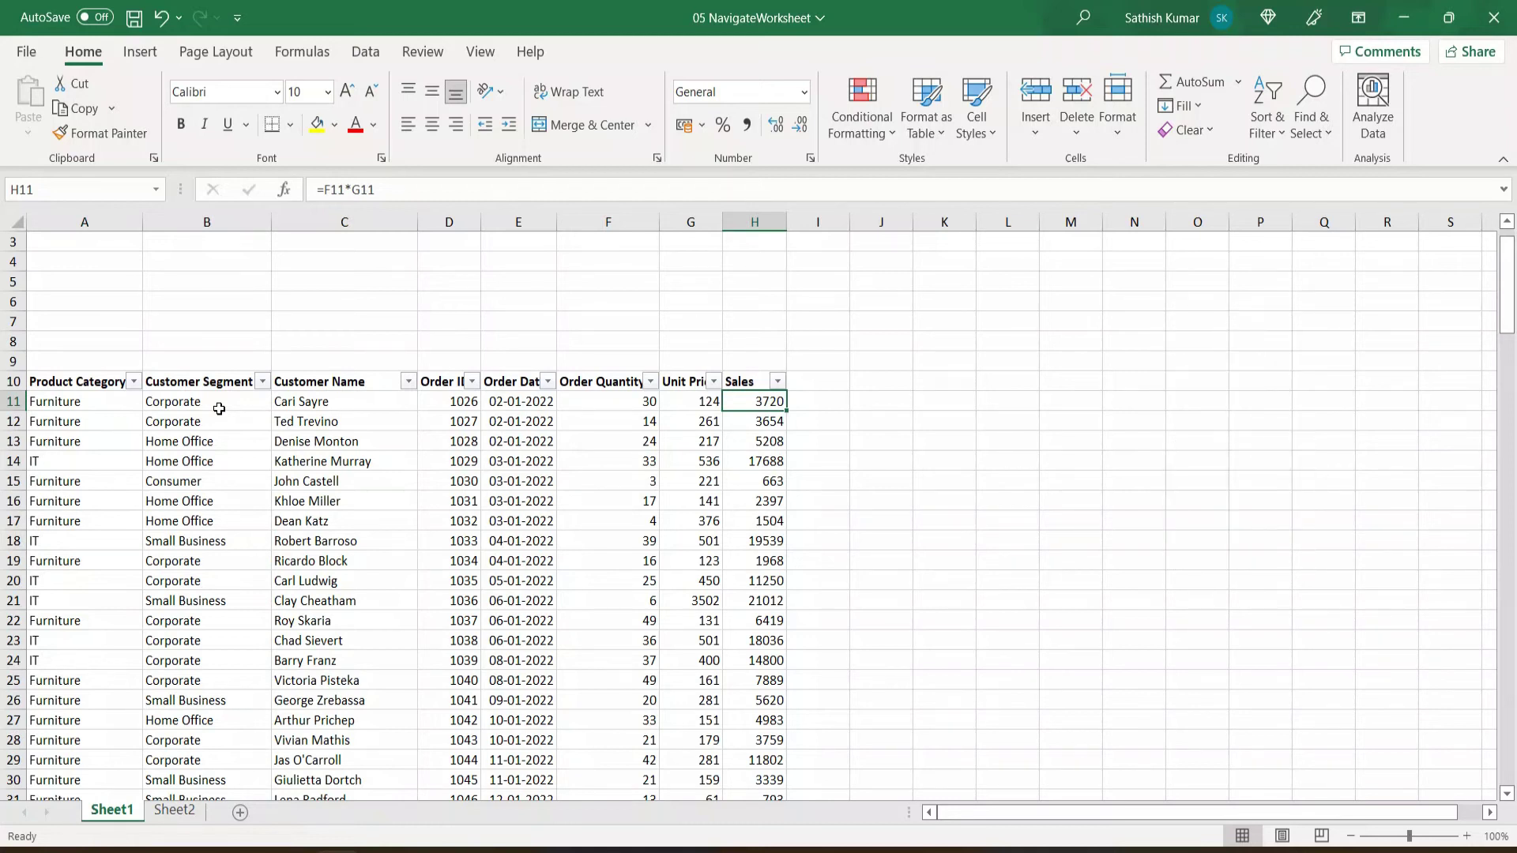
Fill the first empty cell below the Product Category data, A142, with Furniture from the column's pick list.
{"action": "key", "text": "ctrl+Left"}
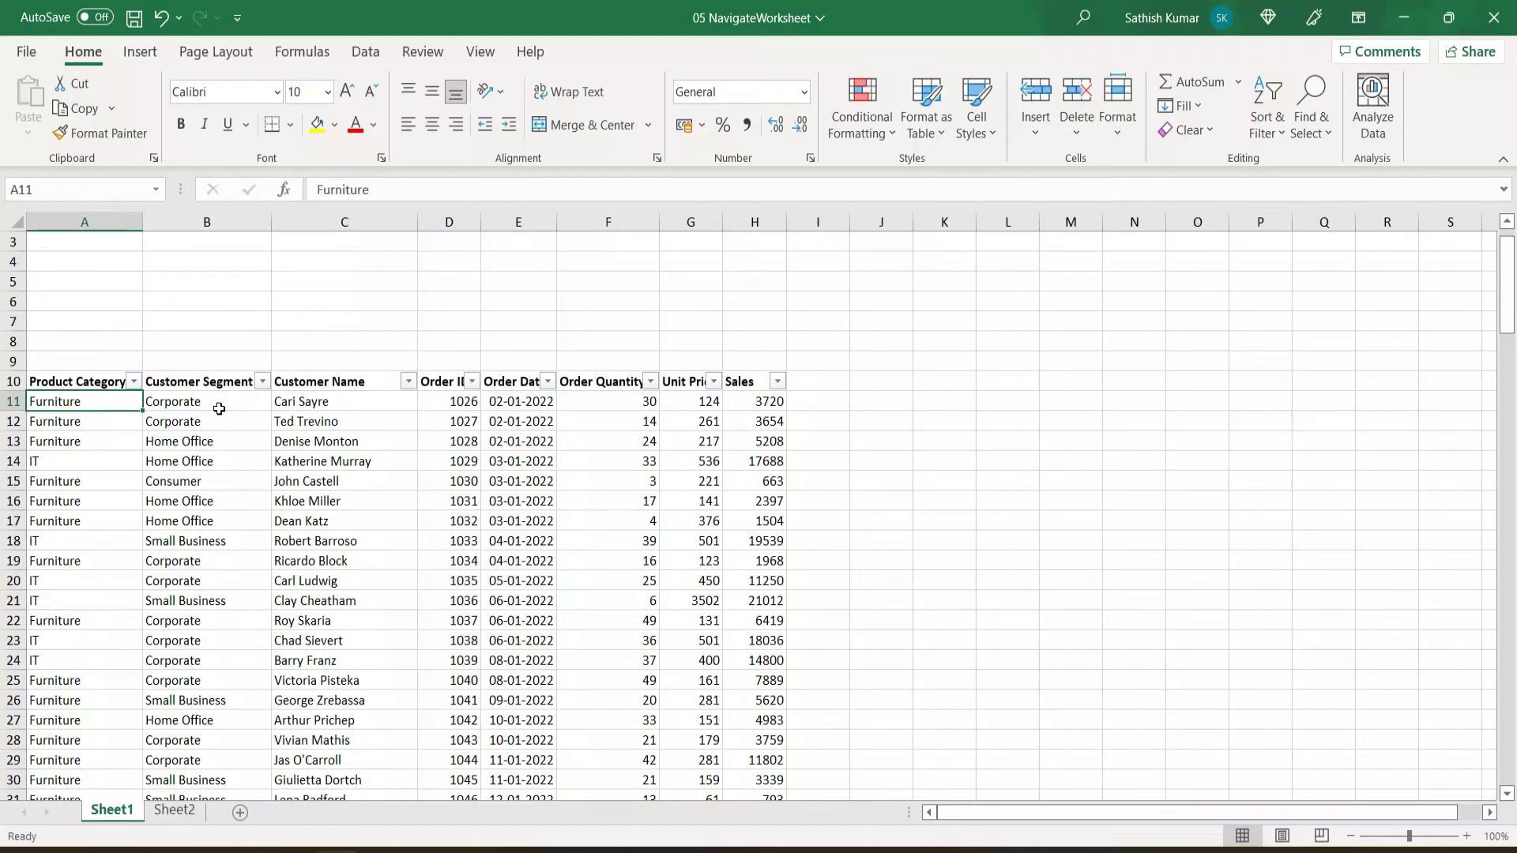
{"action": "key", "text": "ctrl+Down"}
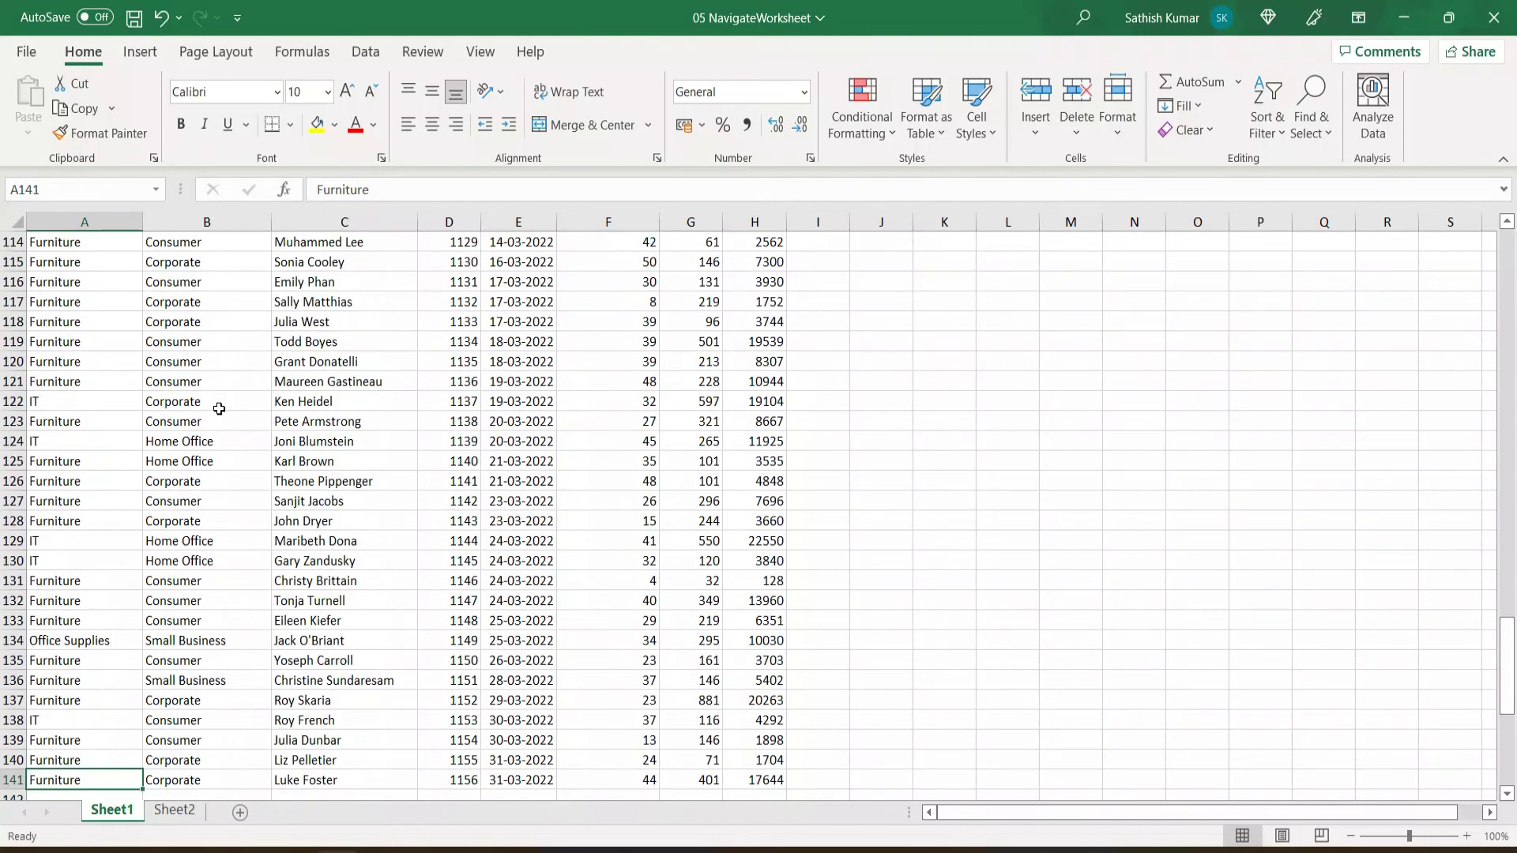
{"action": "scroll", "coordinate": [218, 409], "scroll_direction": "down", "scroll_amount": 4}
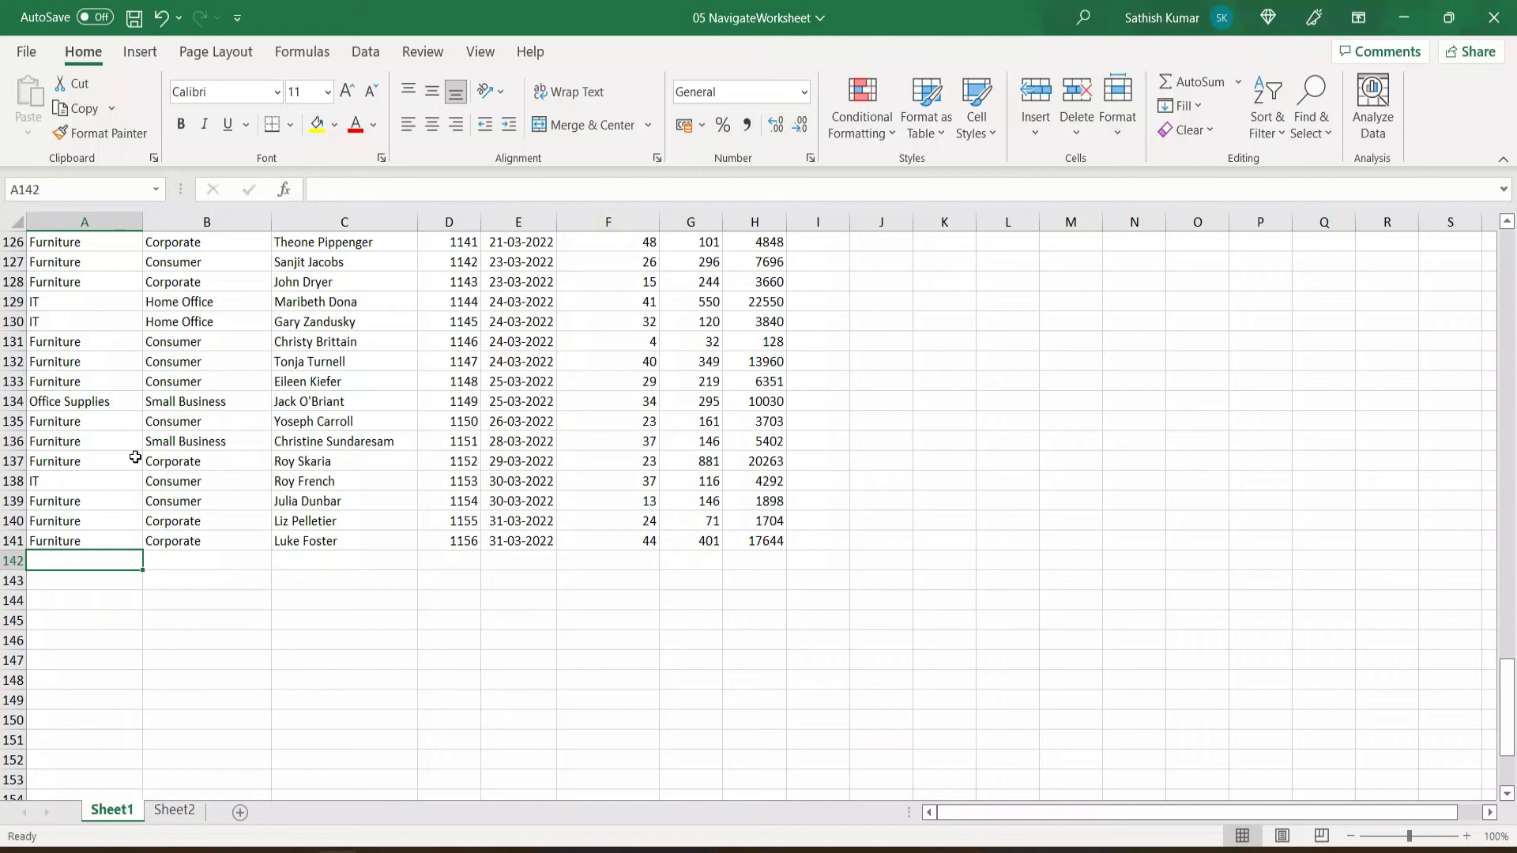
{"action": "key", "text": "alt+Down"}
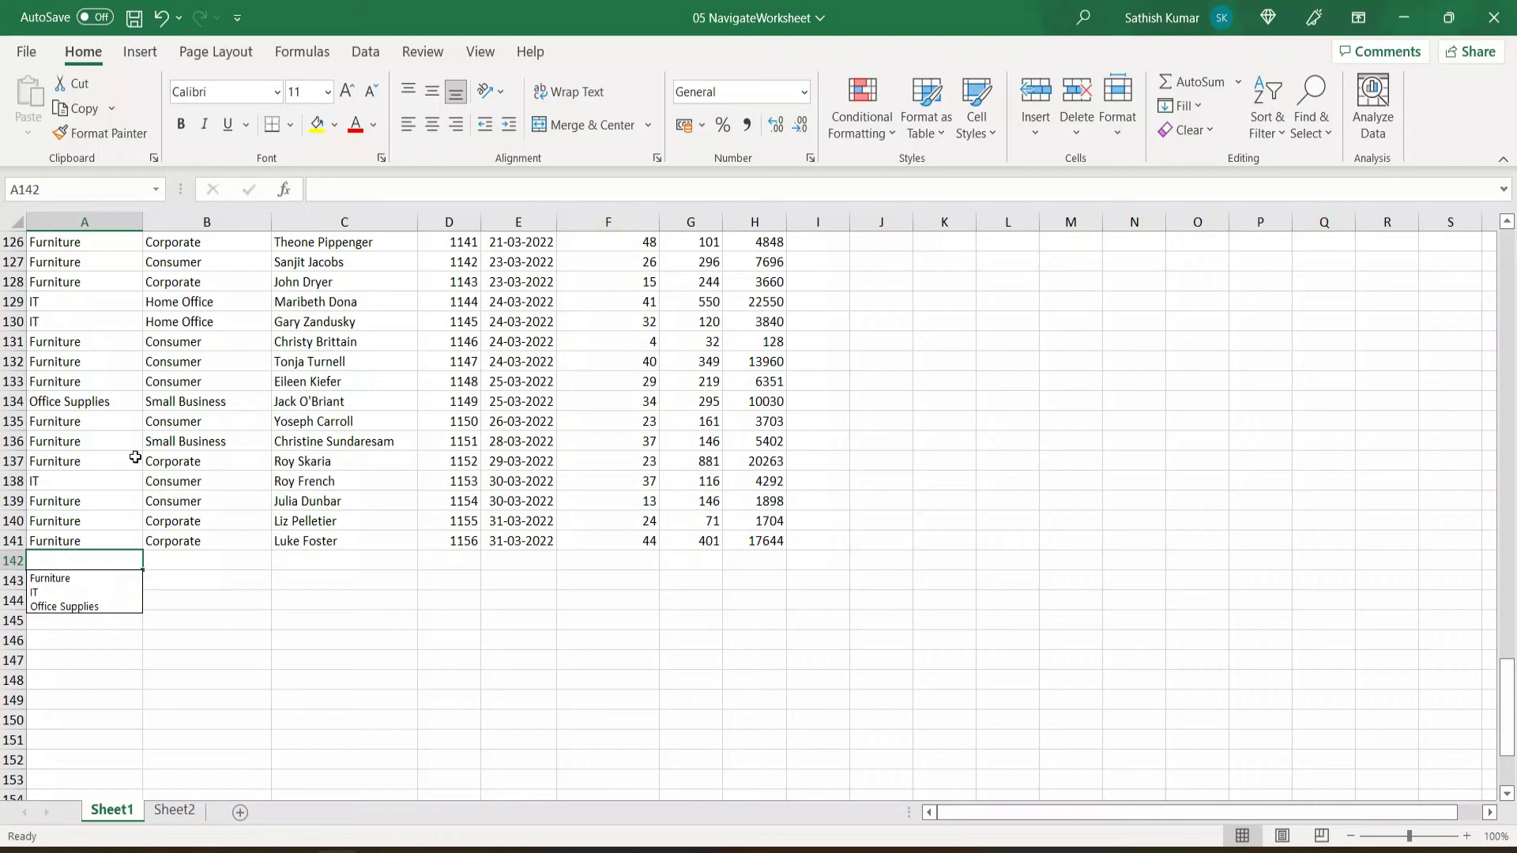
{"action": "key", "text": "Down"}
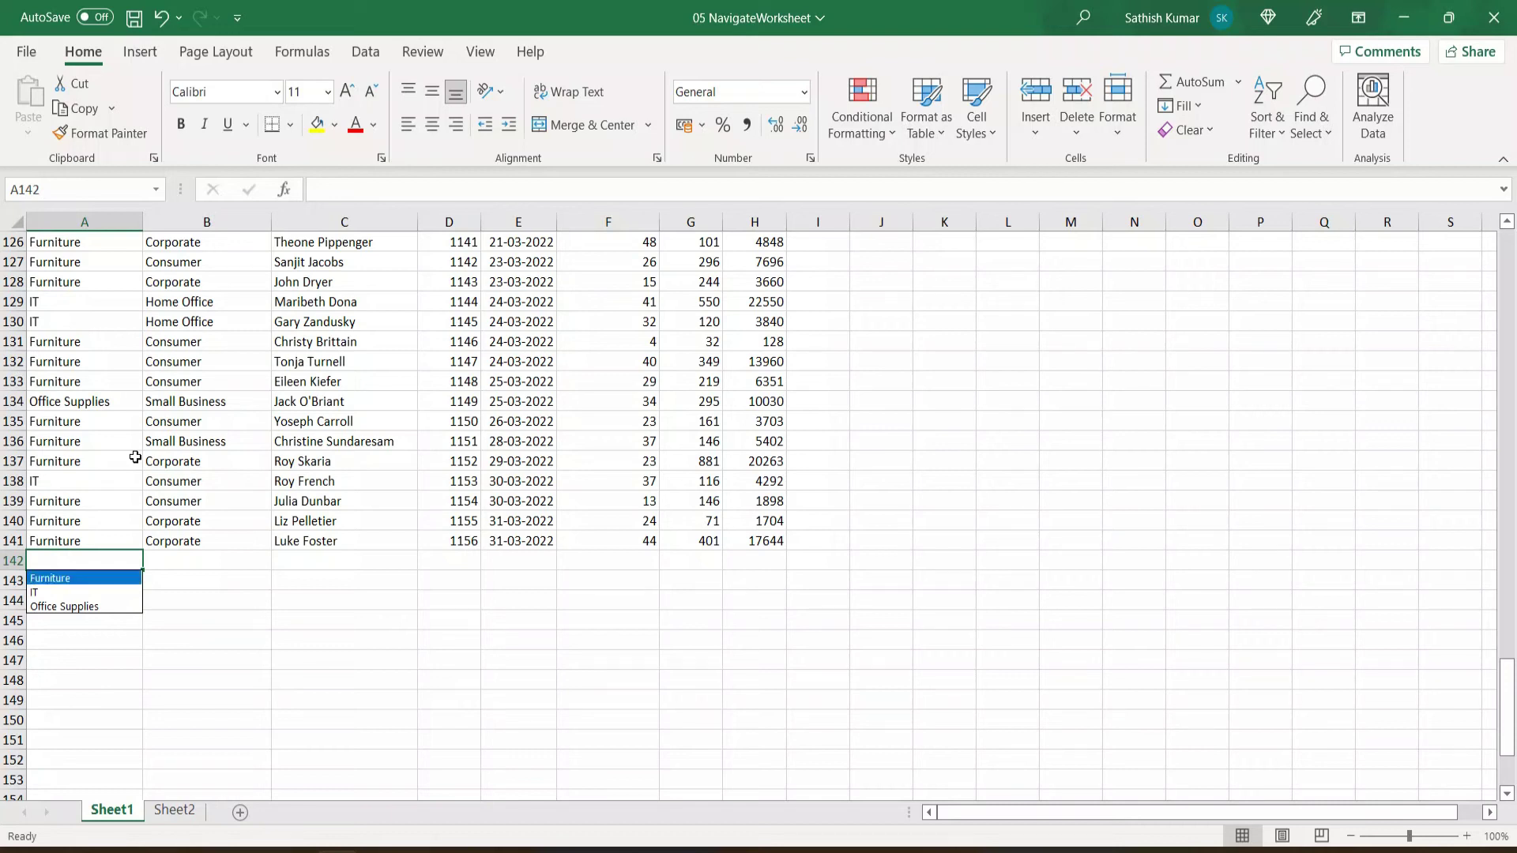
{"action": "key", "text": "Return"}
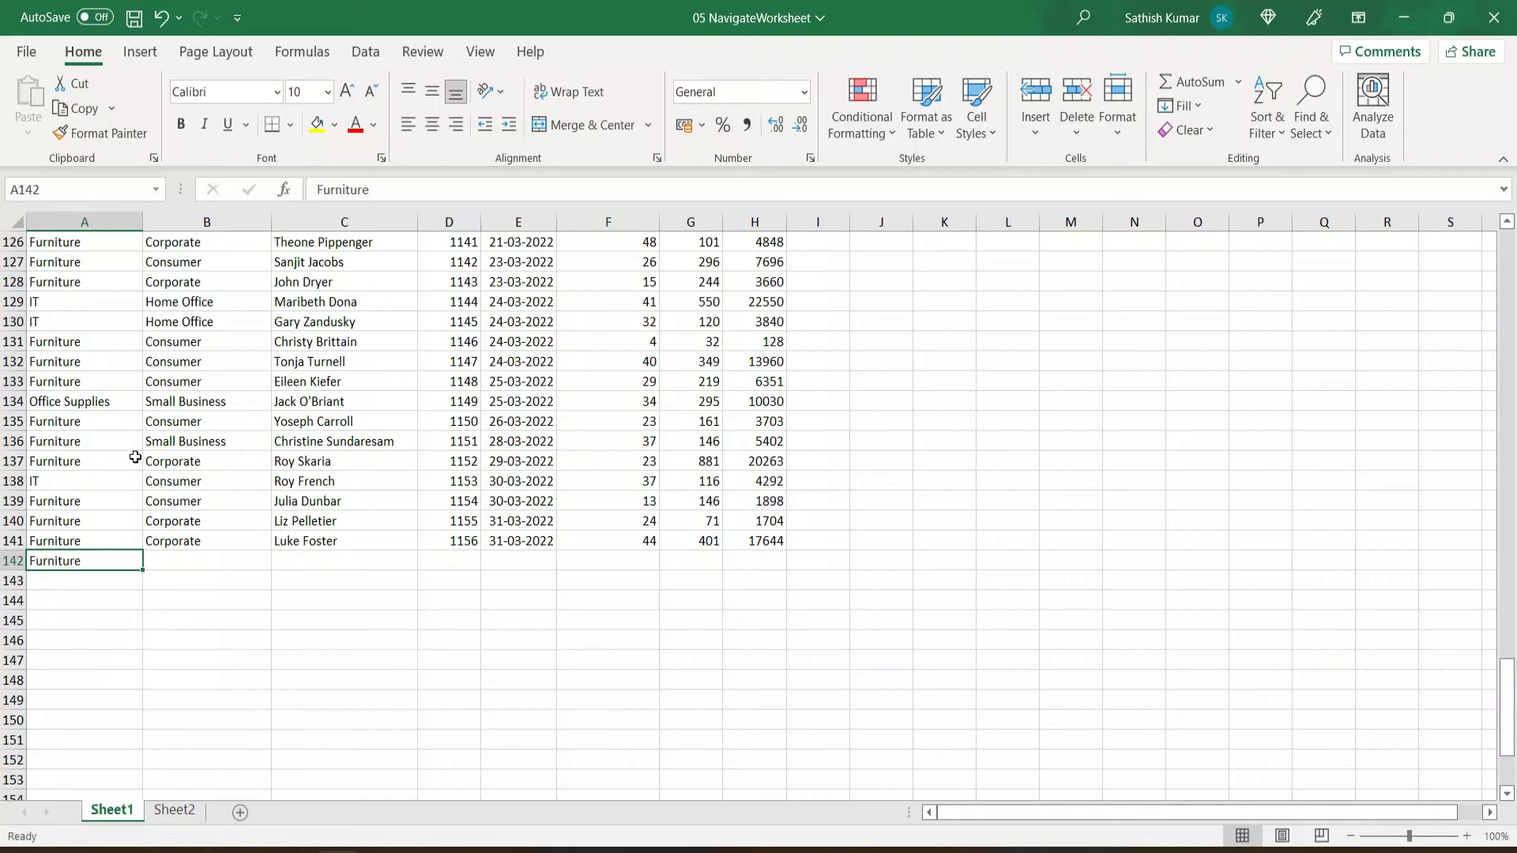
Fill the Customer Segment cell B142 with Corporate from the column's pick list.
{"action": "key", "text": "Tab"}
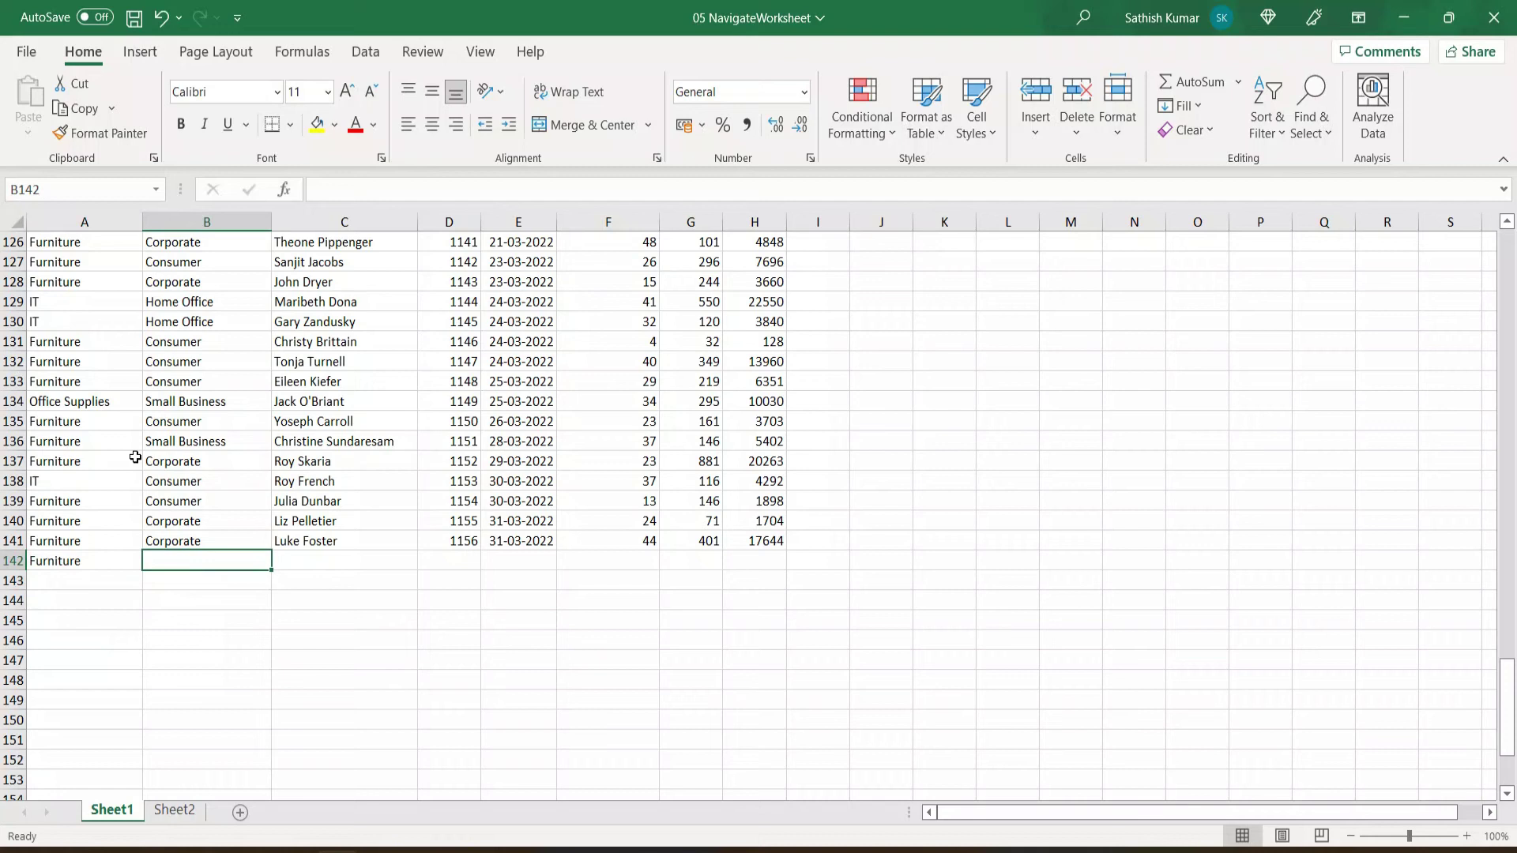
{"action": "key", "text": "alt+Down"}
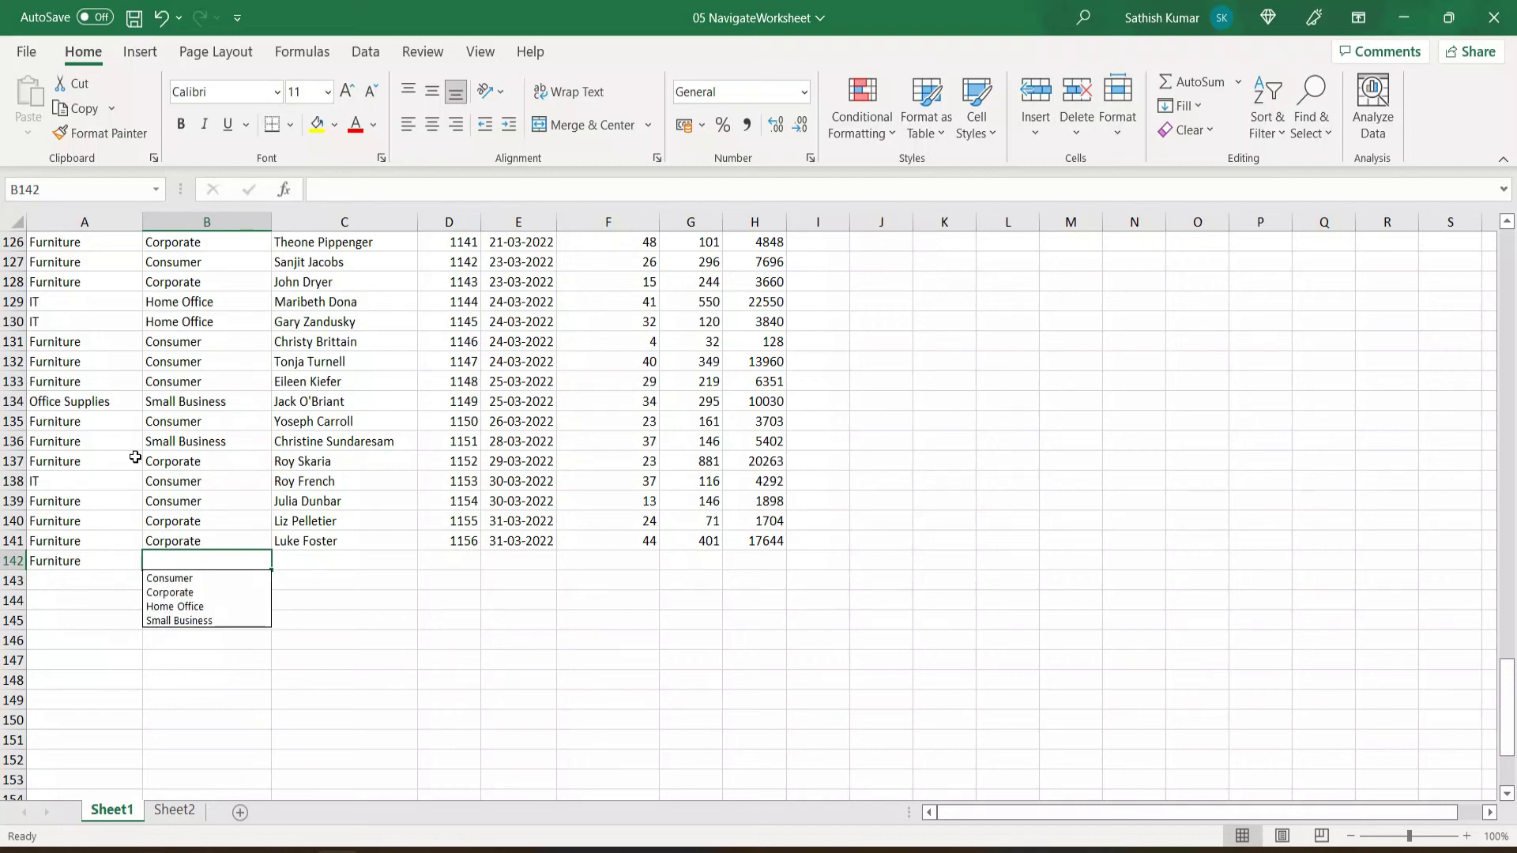
{"action": "key", "text": "Down"}
{"action": "key", "text": "Down"}
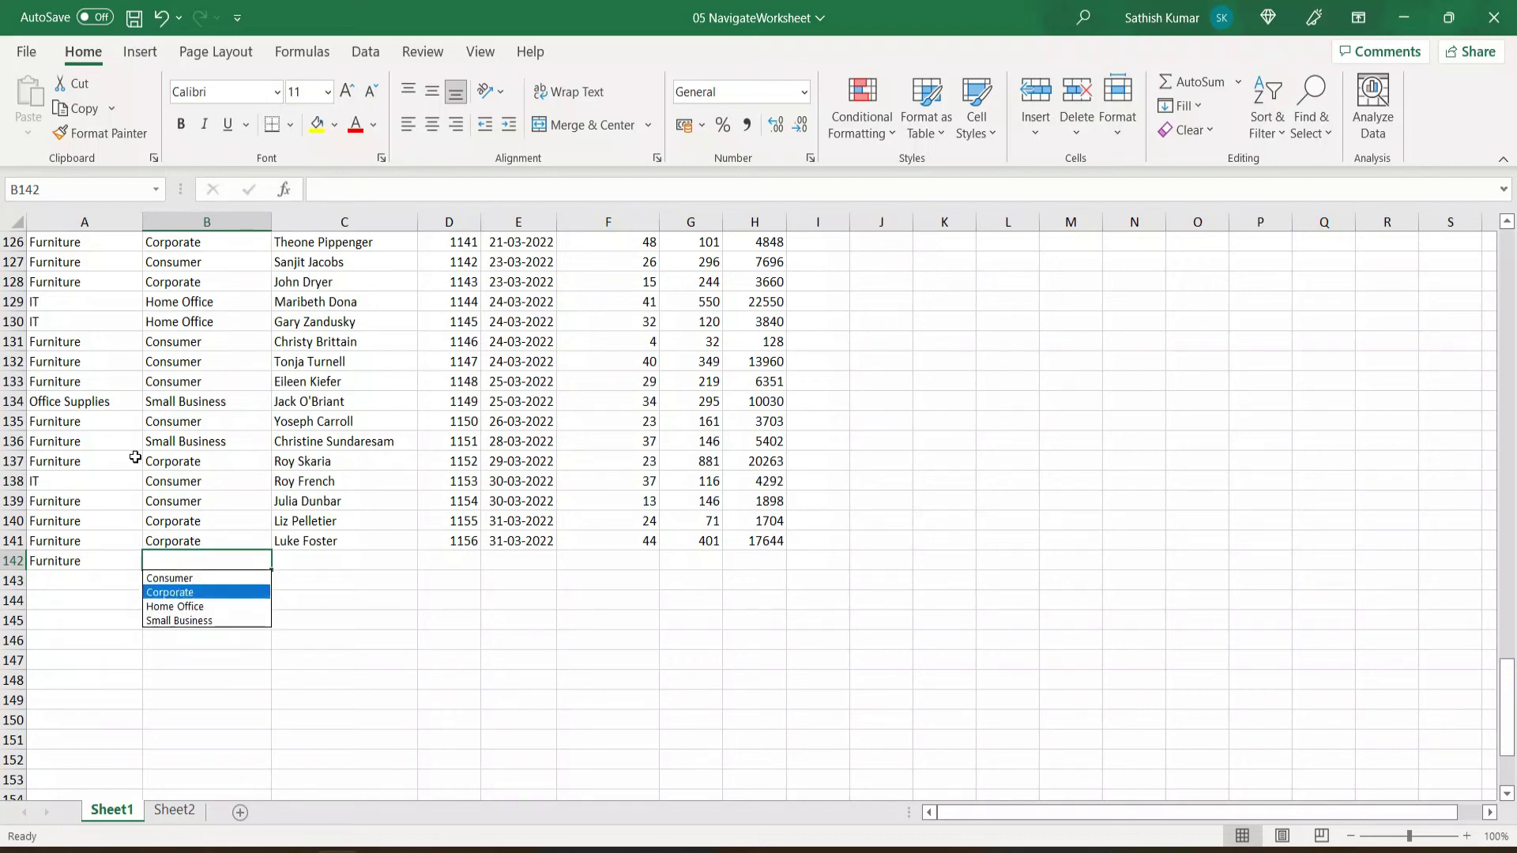
{"action": "key", "text": "Return"}
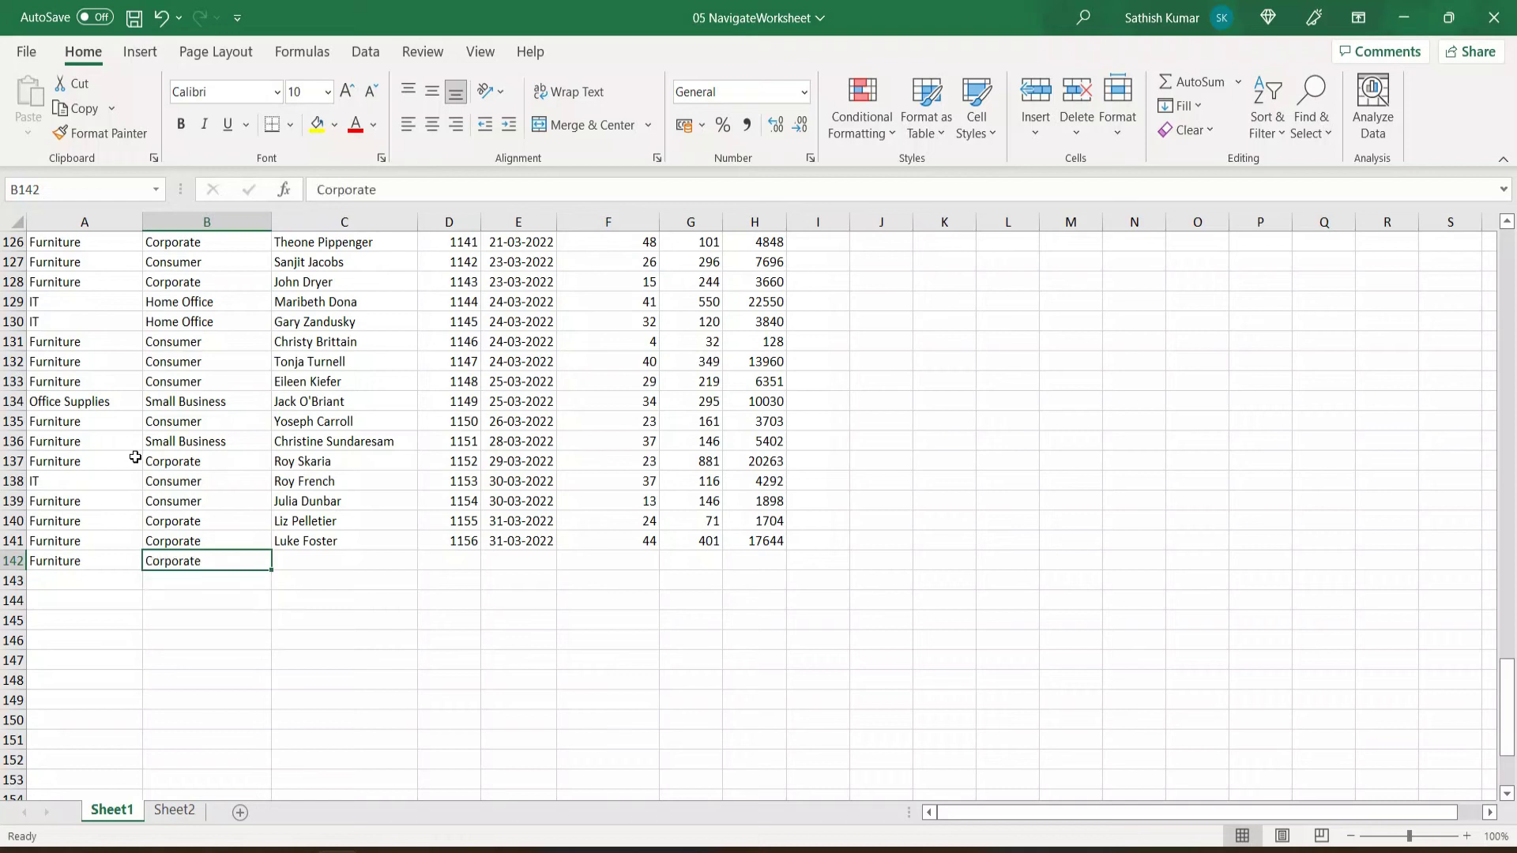
Fill C142 with the first customer name in the column's pick list, and view the list once more before closing it.
{"action": "key", "text": "Tab"}
{"action": "key", "text": "alt+Down"}
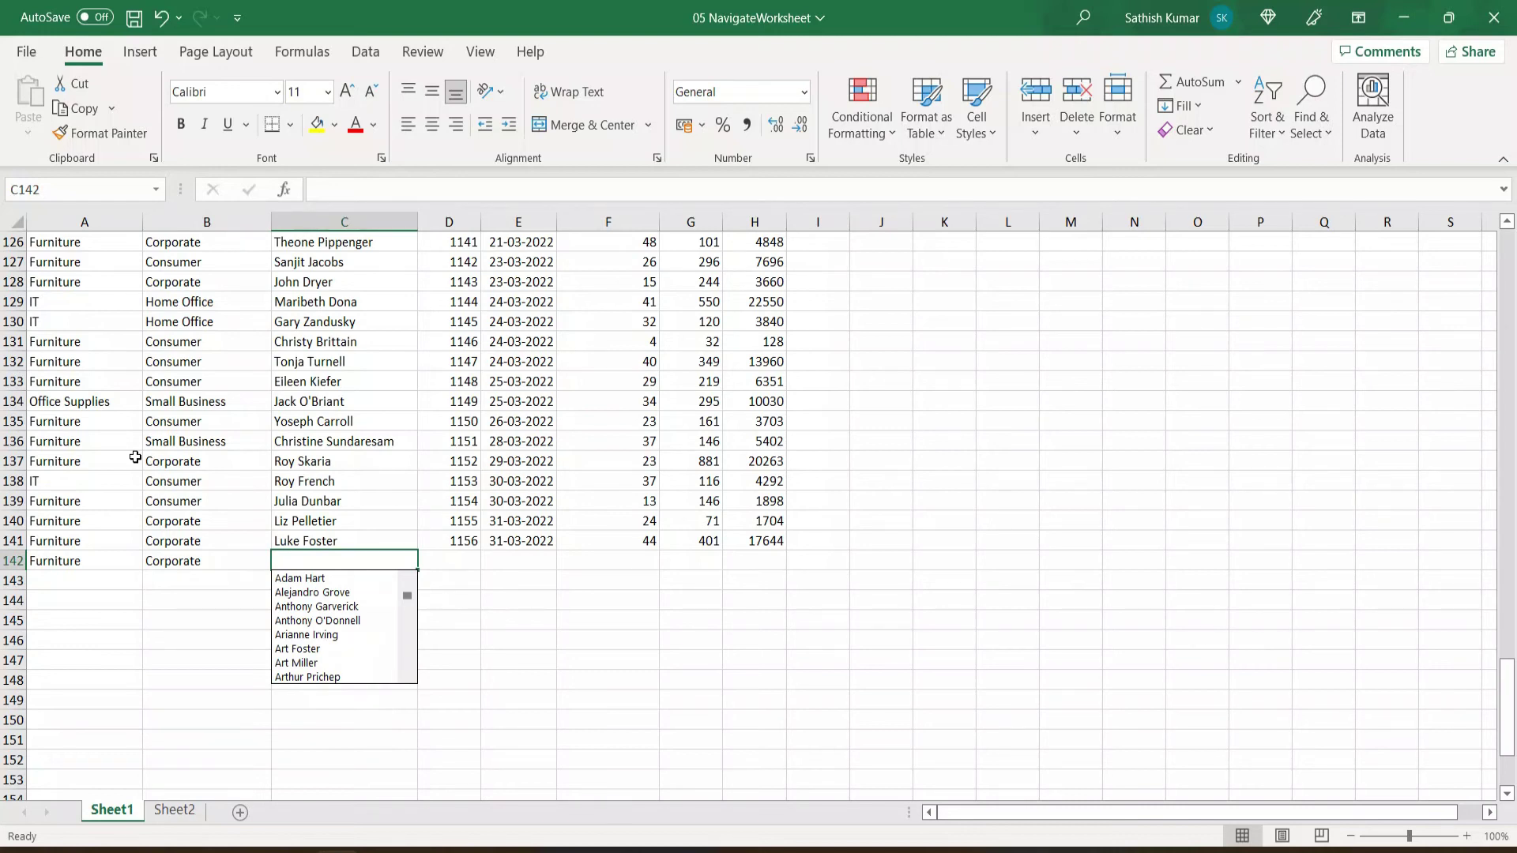
{"action": "key", "text": "Down"}
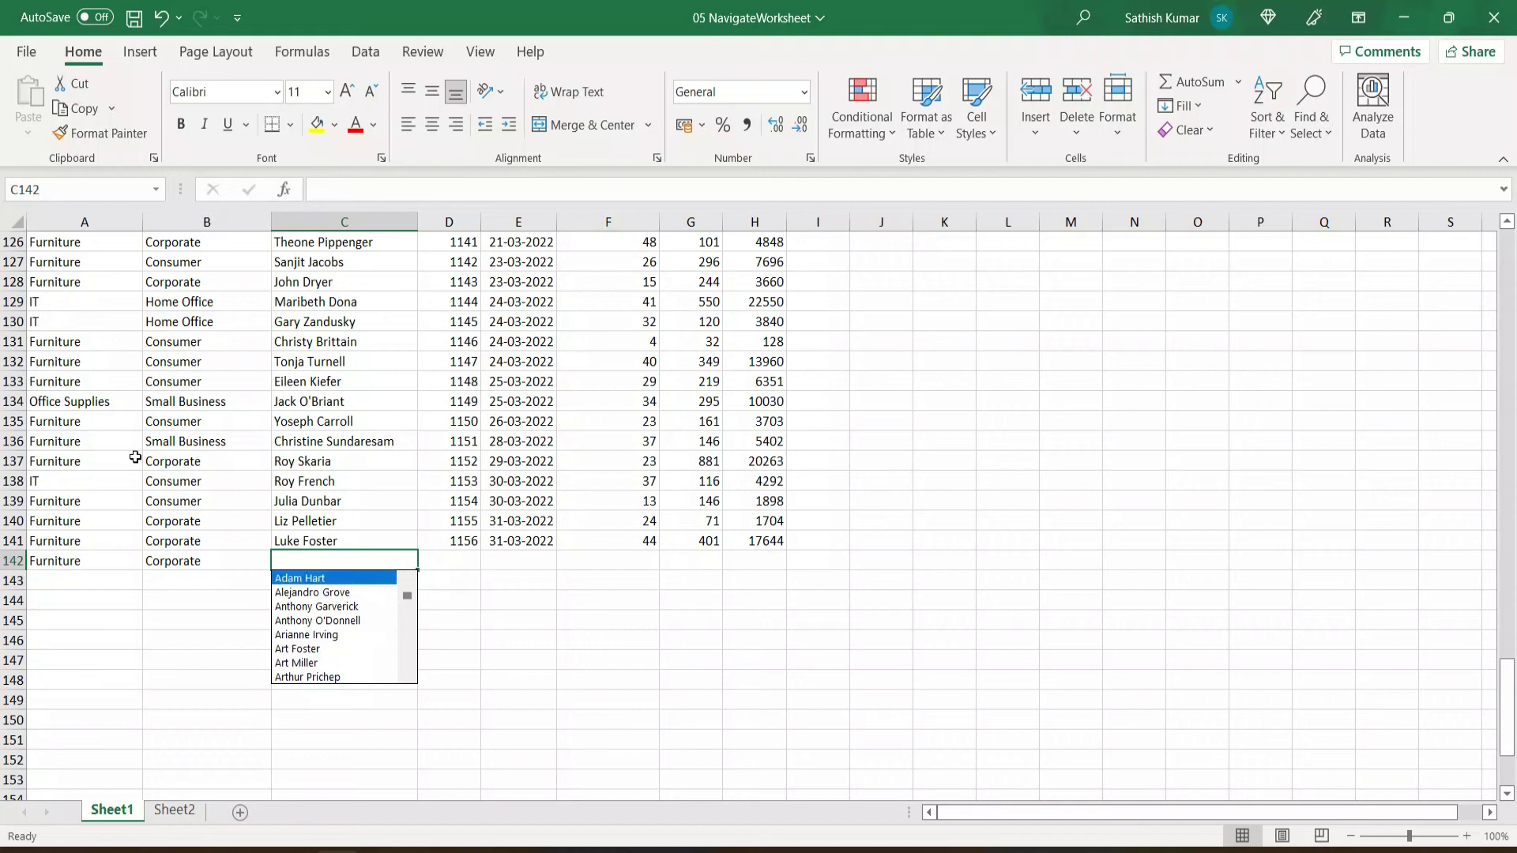
{"action": "key", "text": "Return"}
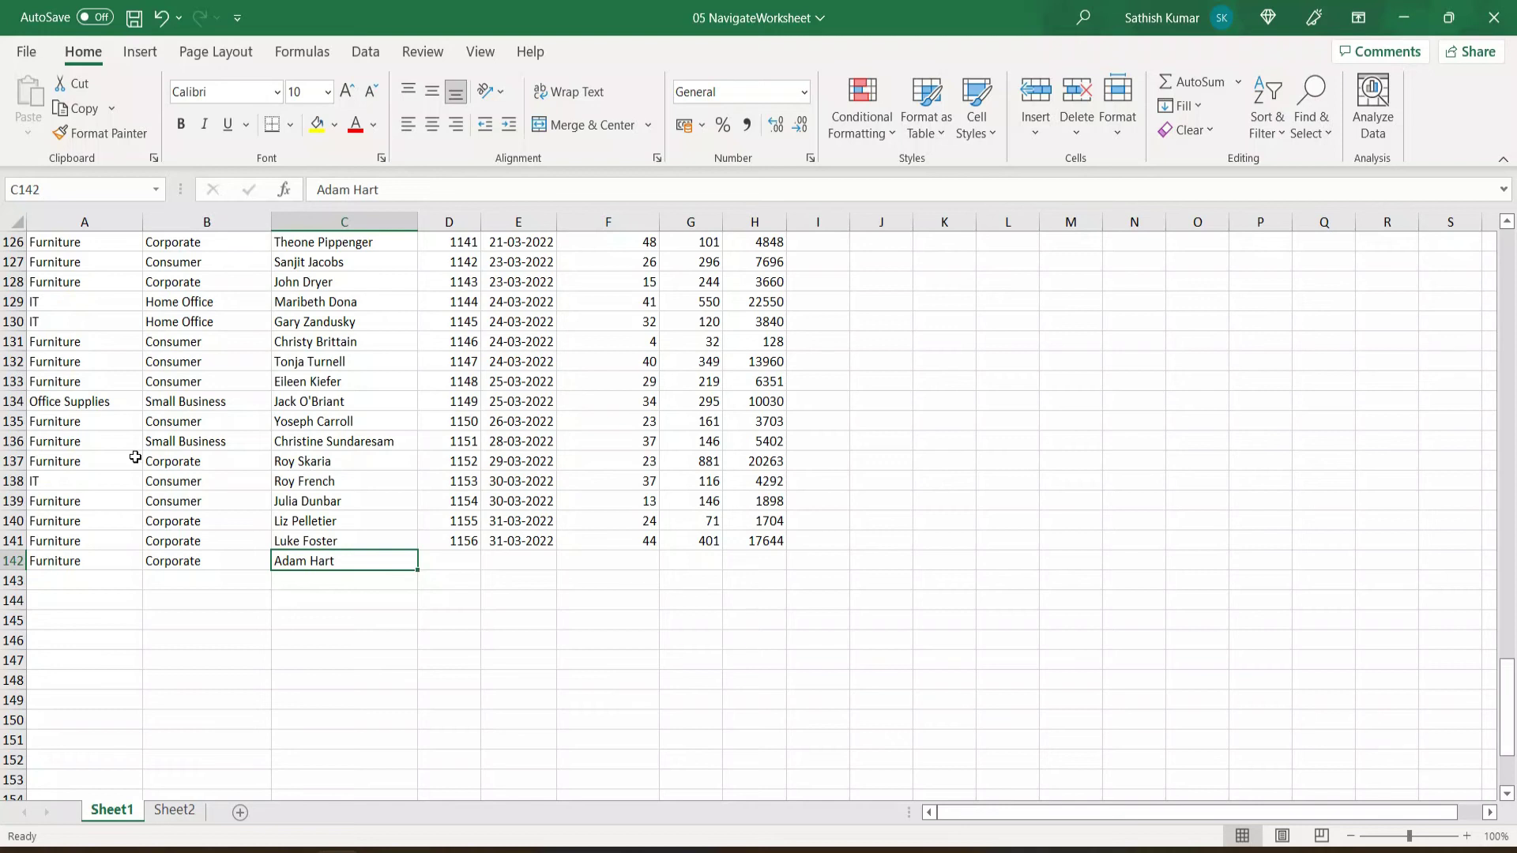
{"action": "key", "text": "alt+Down"}
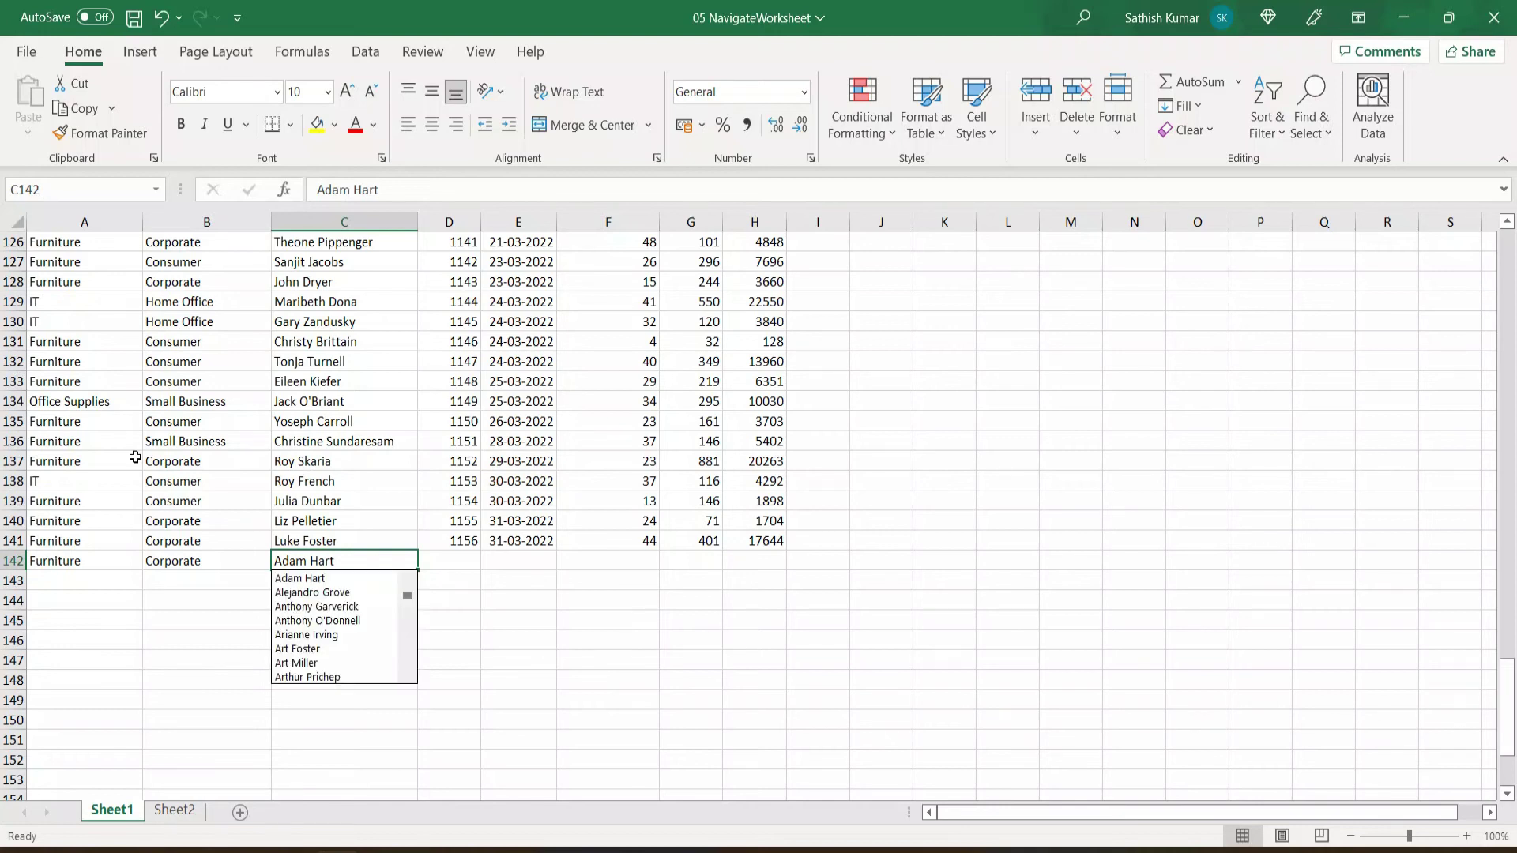
{"action": "key", "text": "Escape"}
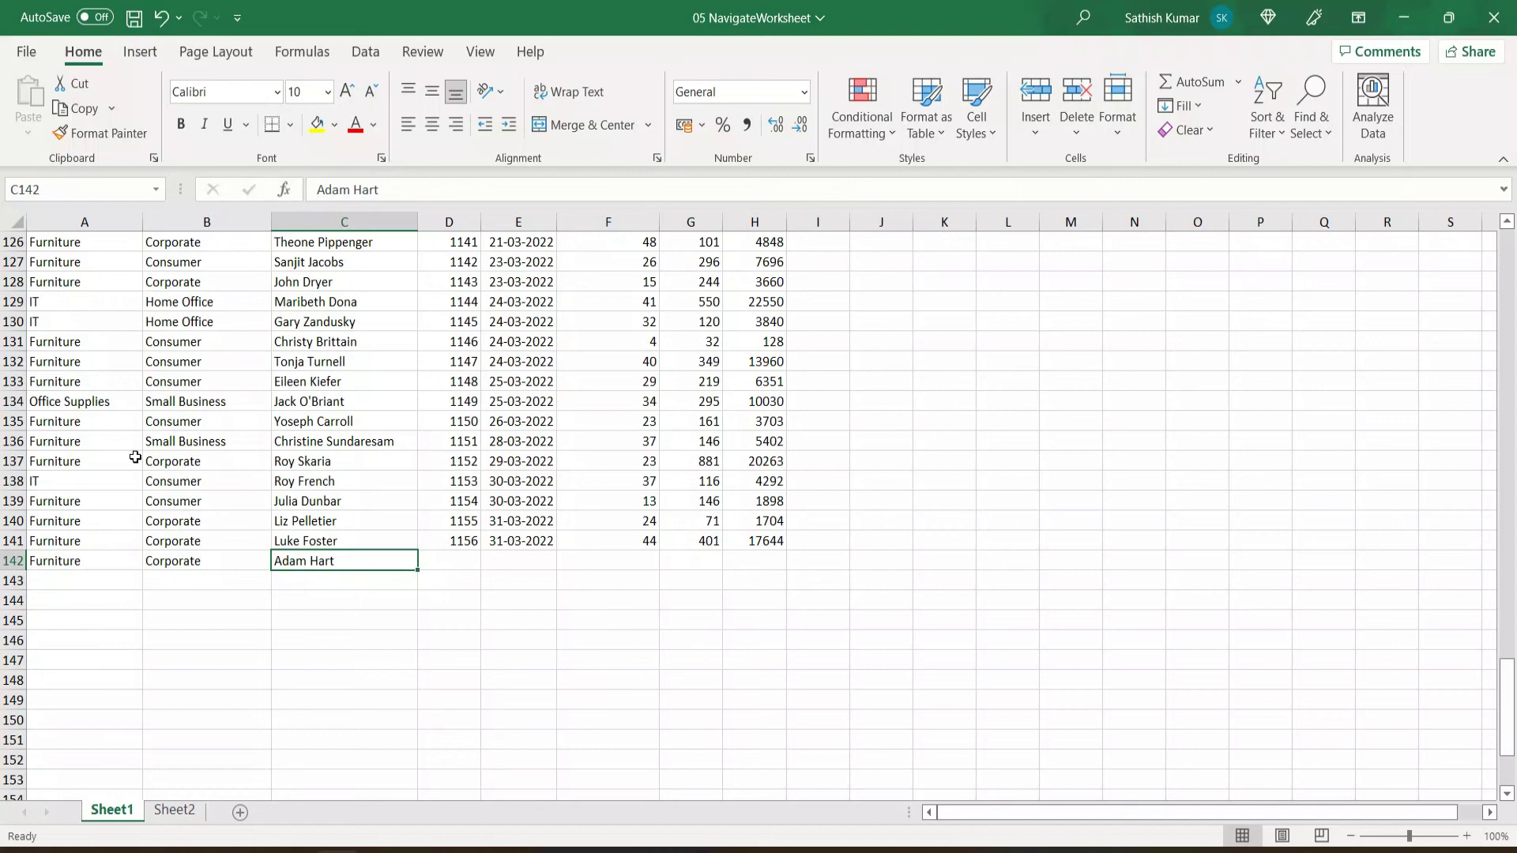
Switch to Sheet2 and use the Selection pane to hide Chart 1.
{"action": "key", "text": "ctrl+Page_Down"}
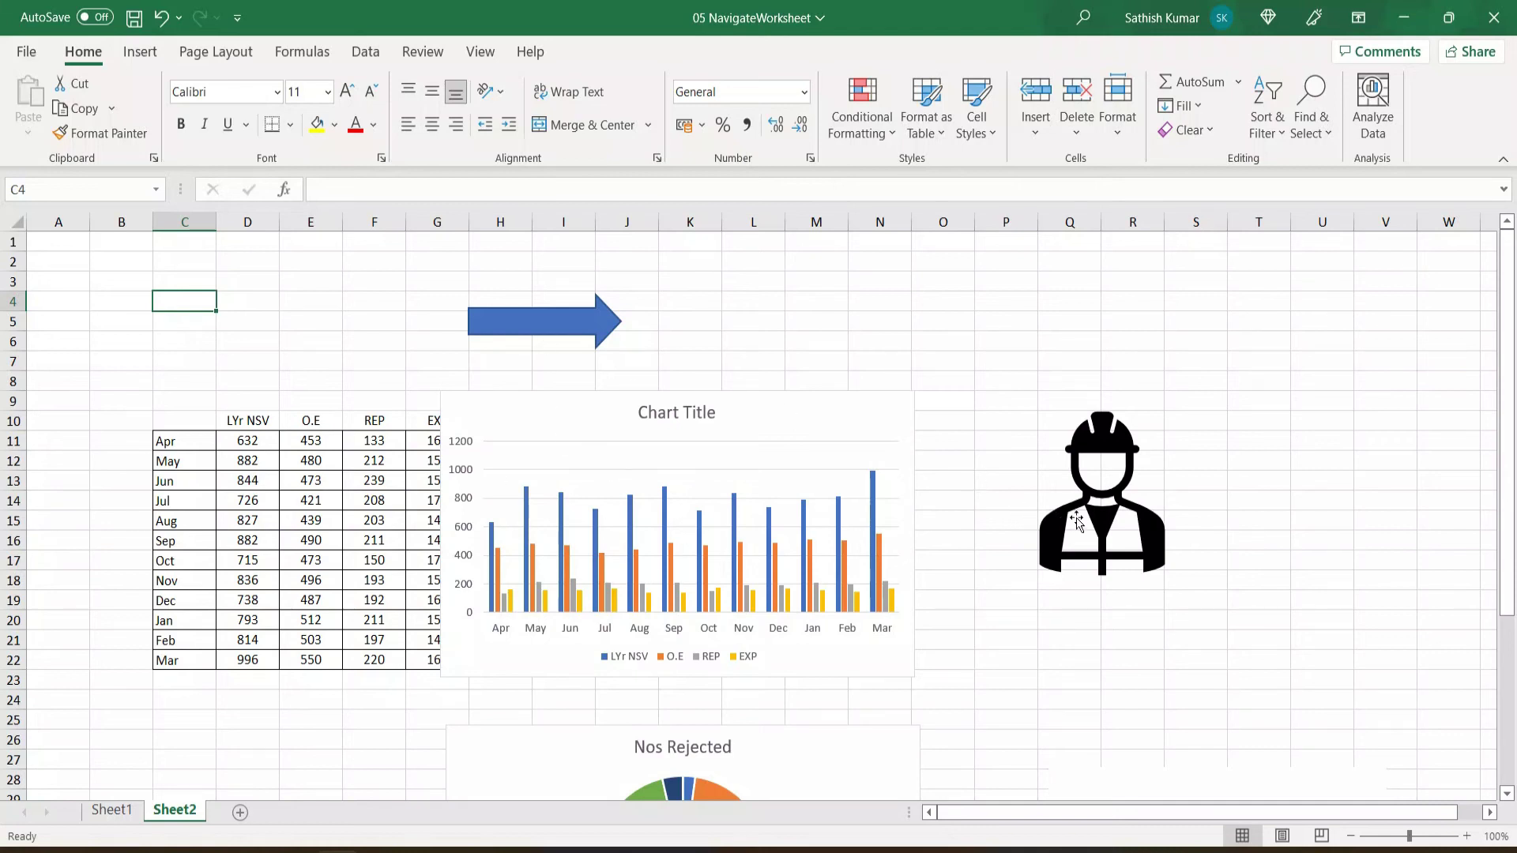
{"action": "scroll", "coordinate": [800, 569], "scroll_direction": "down", "scroll_amount": 3}
{"action": "scroll", "coordinate": [800, 569], "scroll_direction": "up", "scroll_amount": 3}
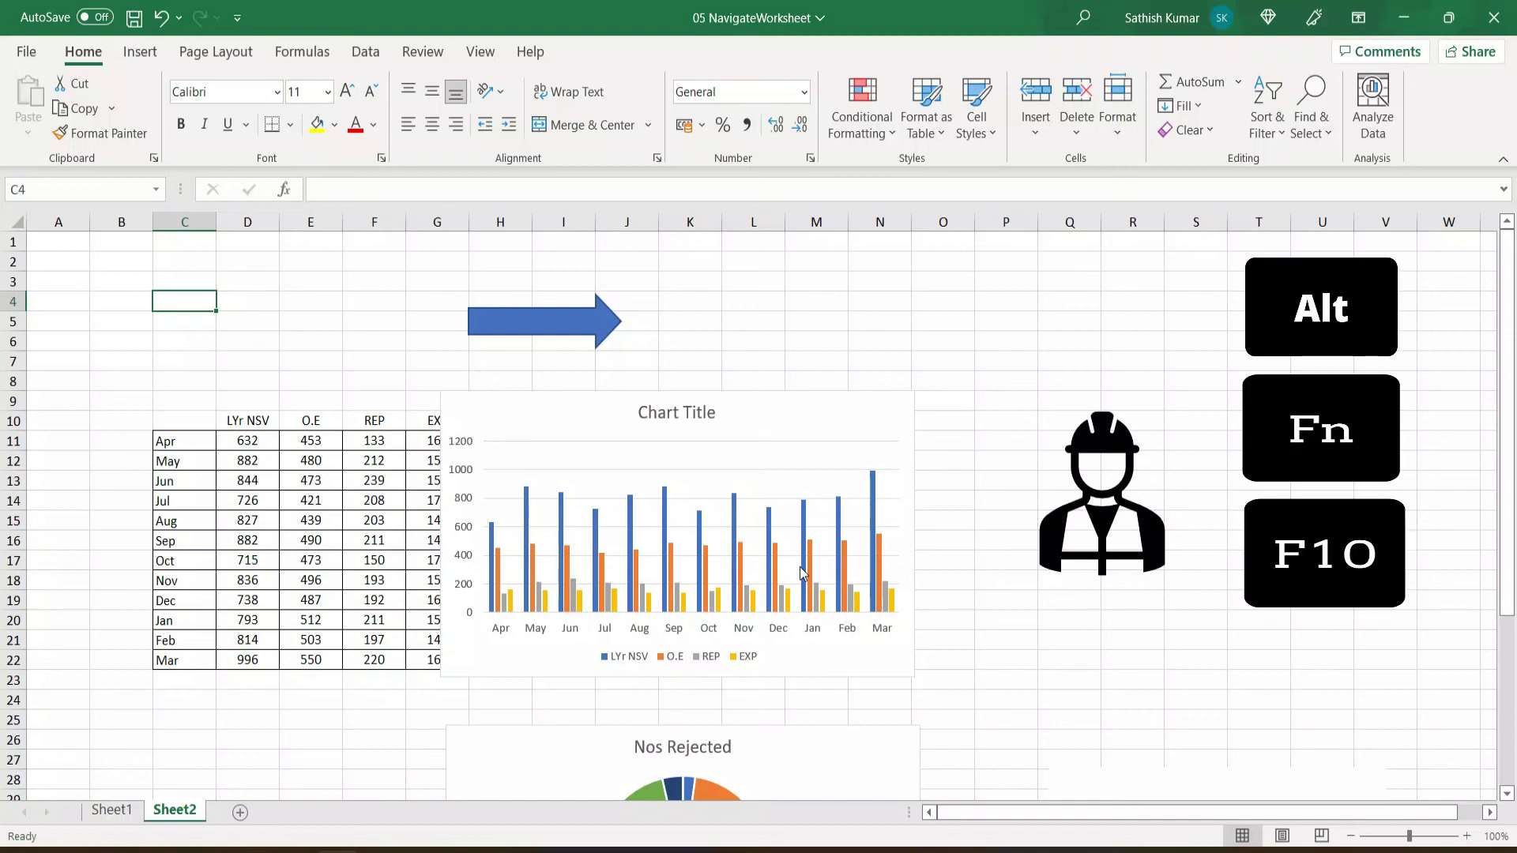
{"action": "key", "text": "alt+F10"}
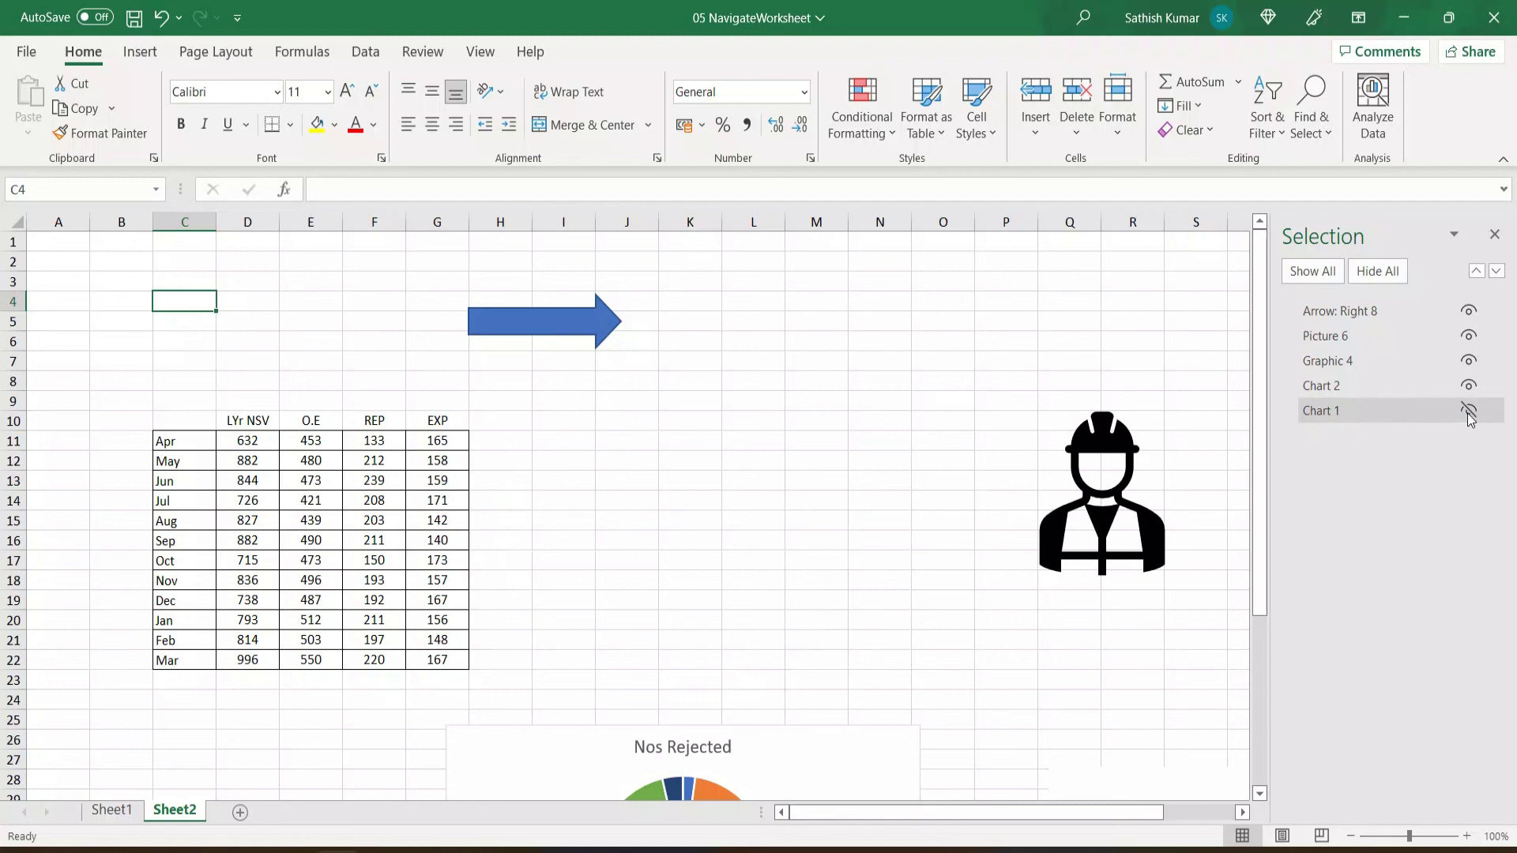
Show Chart 1 again, and select the object Arrow: Right 8, hide it and show it again.
{"action": "left_click", "coordinate": [1468, 412]}
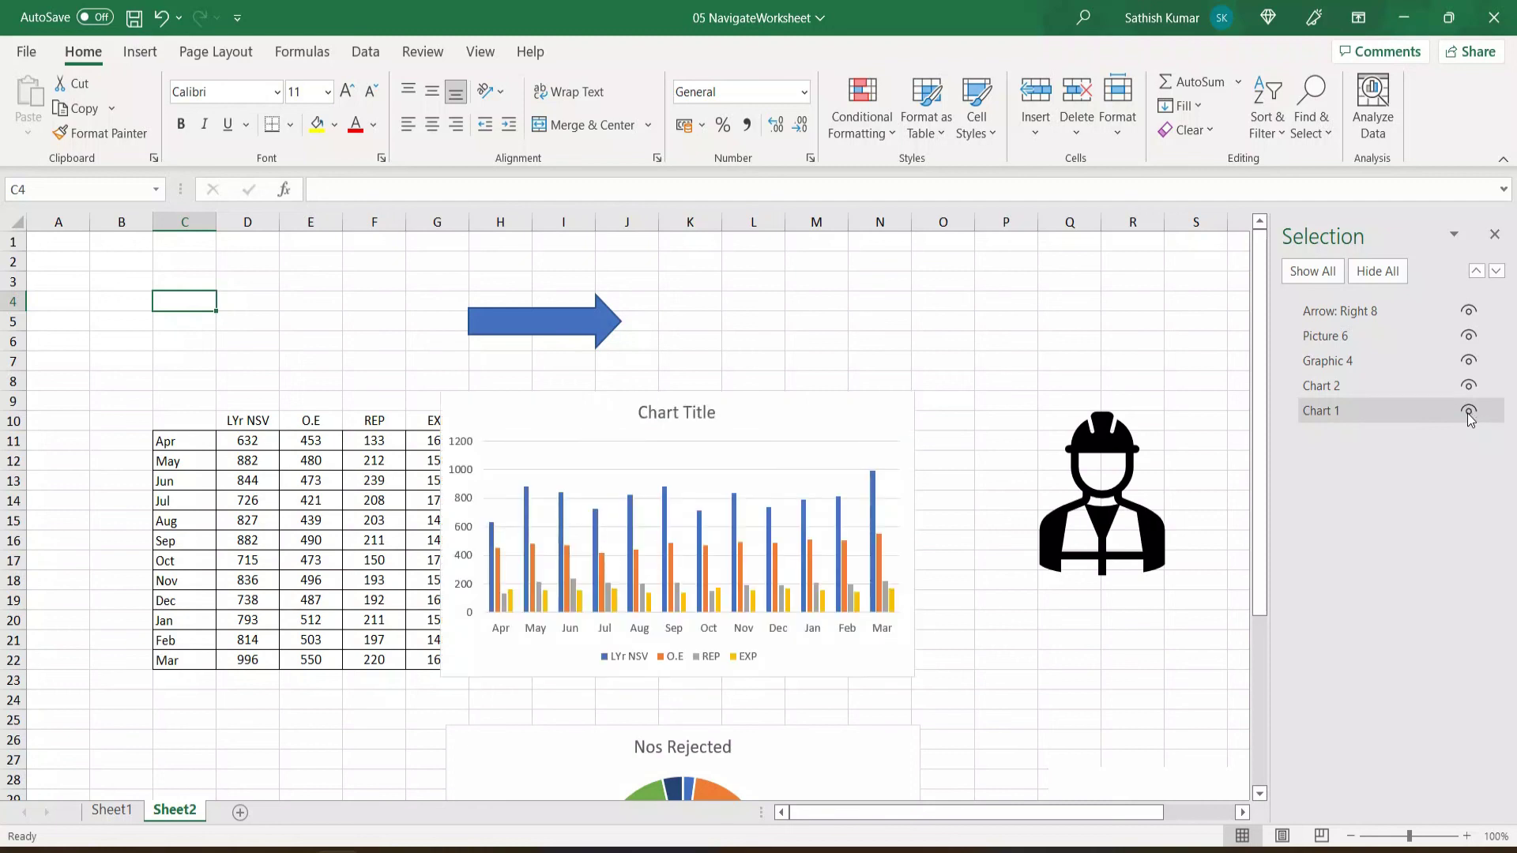
{"action": "left_click", "coordinate": [1346, 312]}
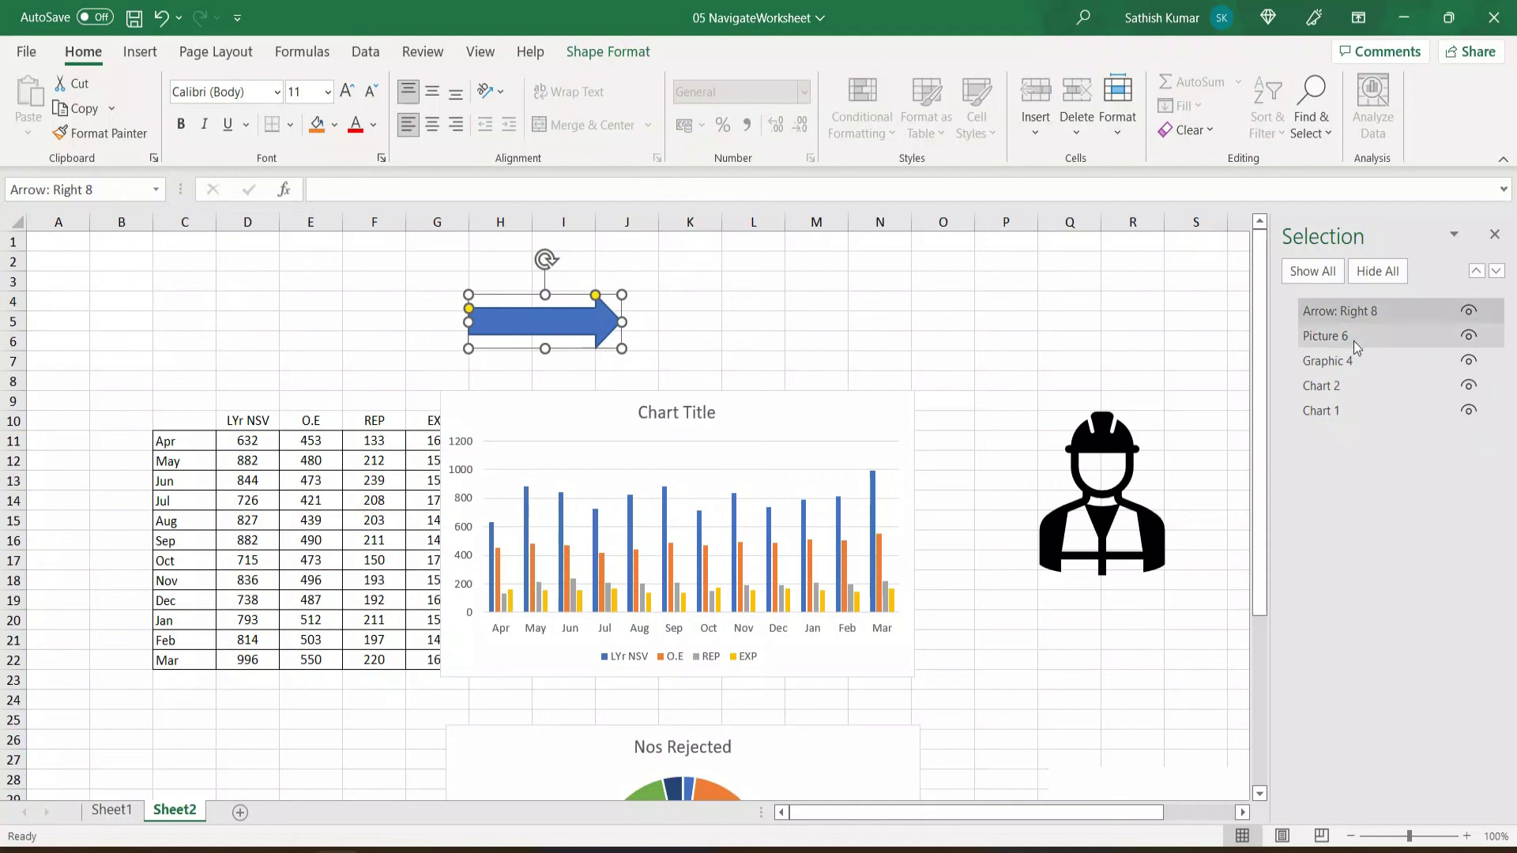
{"action": "left_click", "coordinate": [1469, 312]}
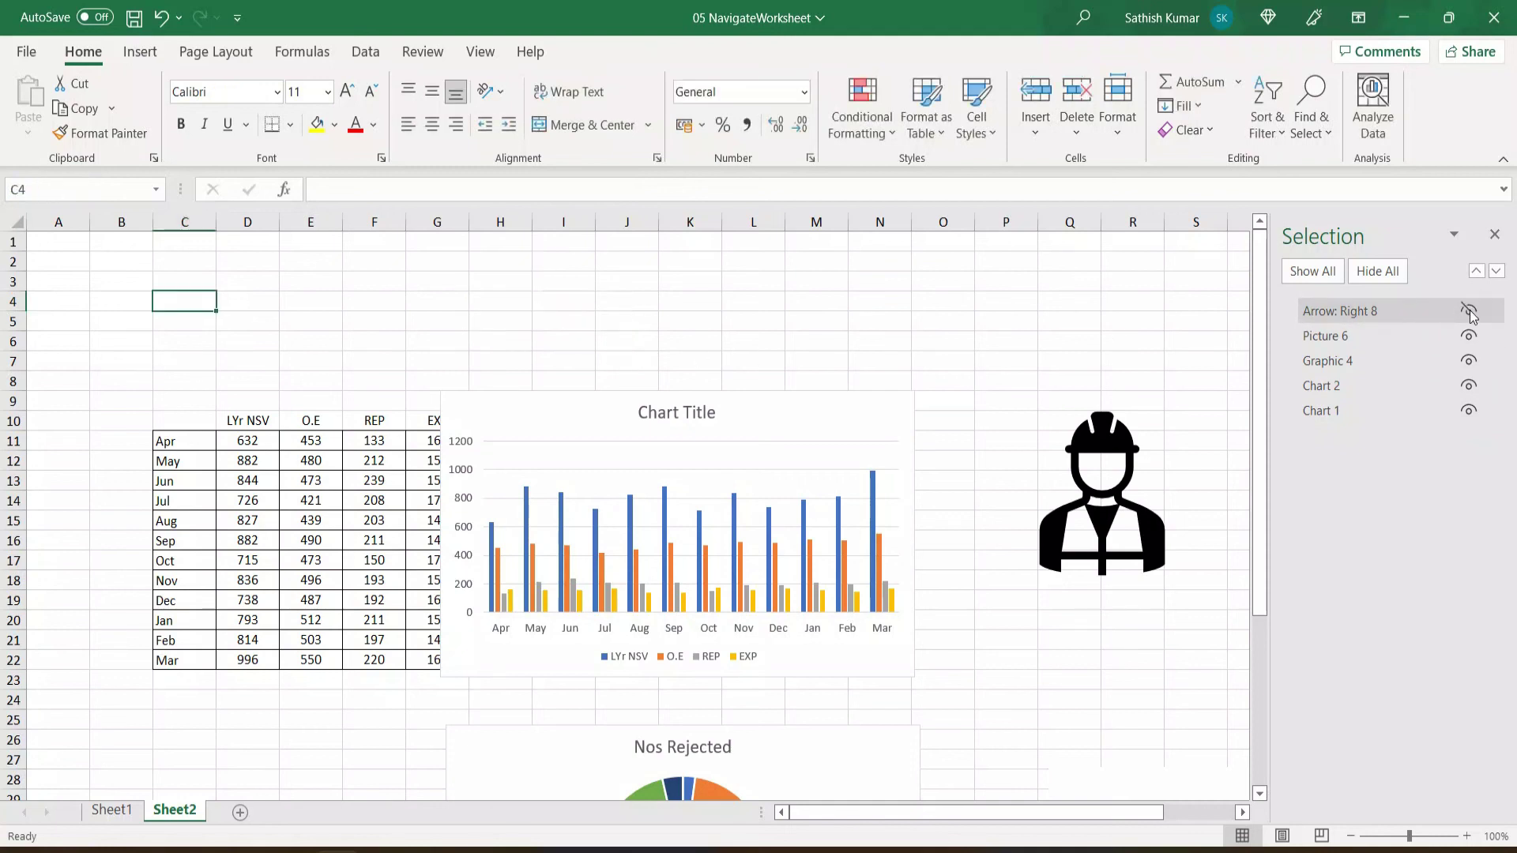
{"action": "left_click", "coordinate": [1469, 312]}
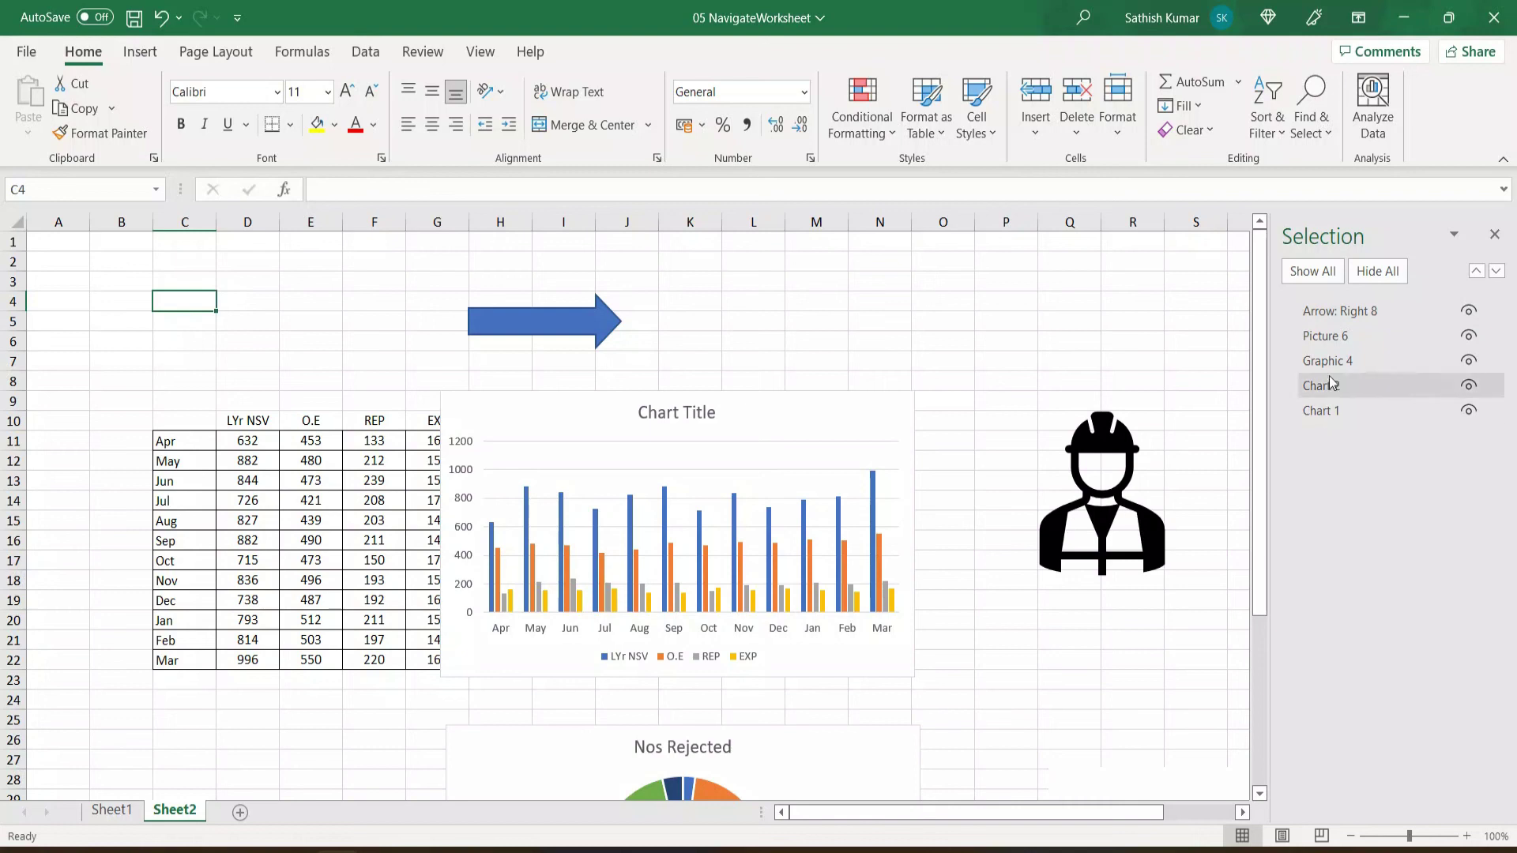
Select Picture 6 and Graphic 4 in turn, and open Graphic 4's name for editing.
{"action": "left_click", "coordinate": [1325, 337]}
{"action": "left_click", "coordinate": [1332, 362]}
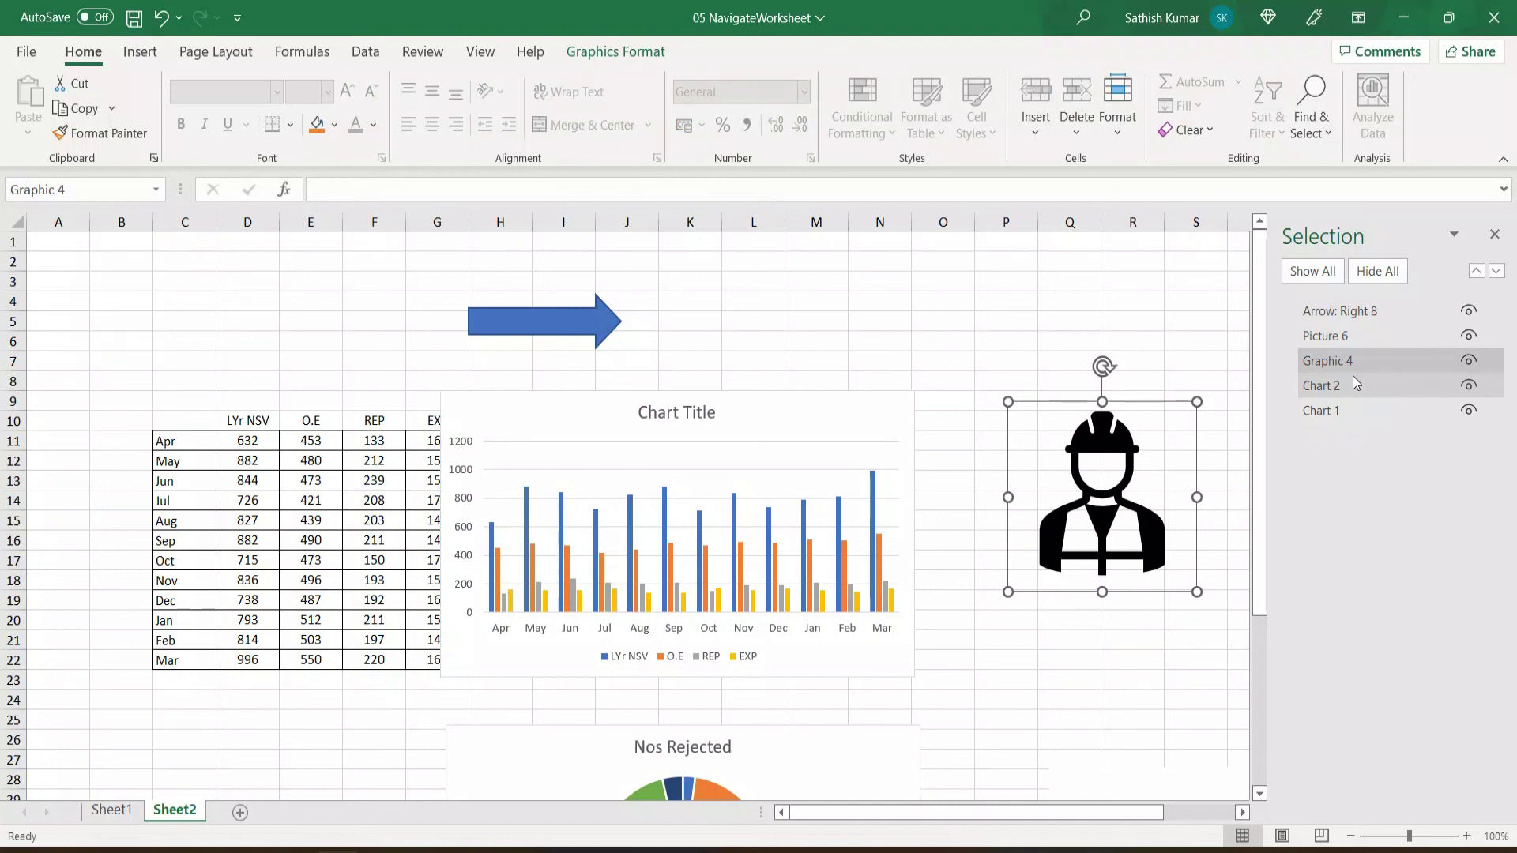
{"action": "left_click", "coordinate": [1355, 361]}
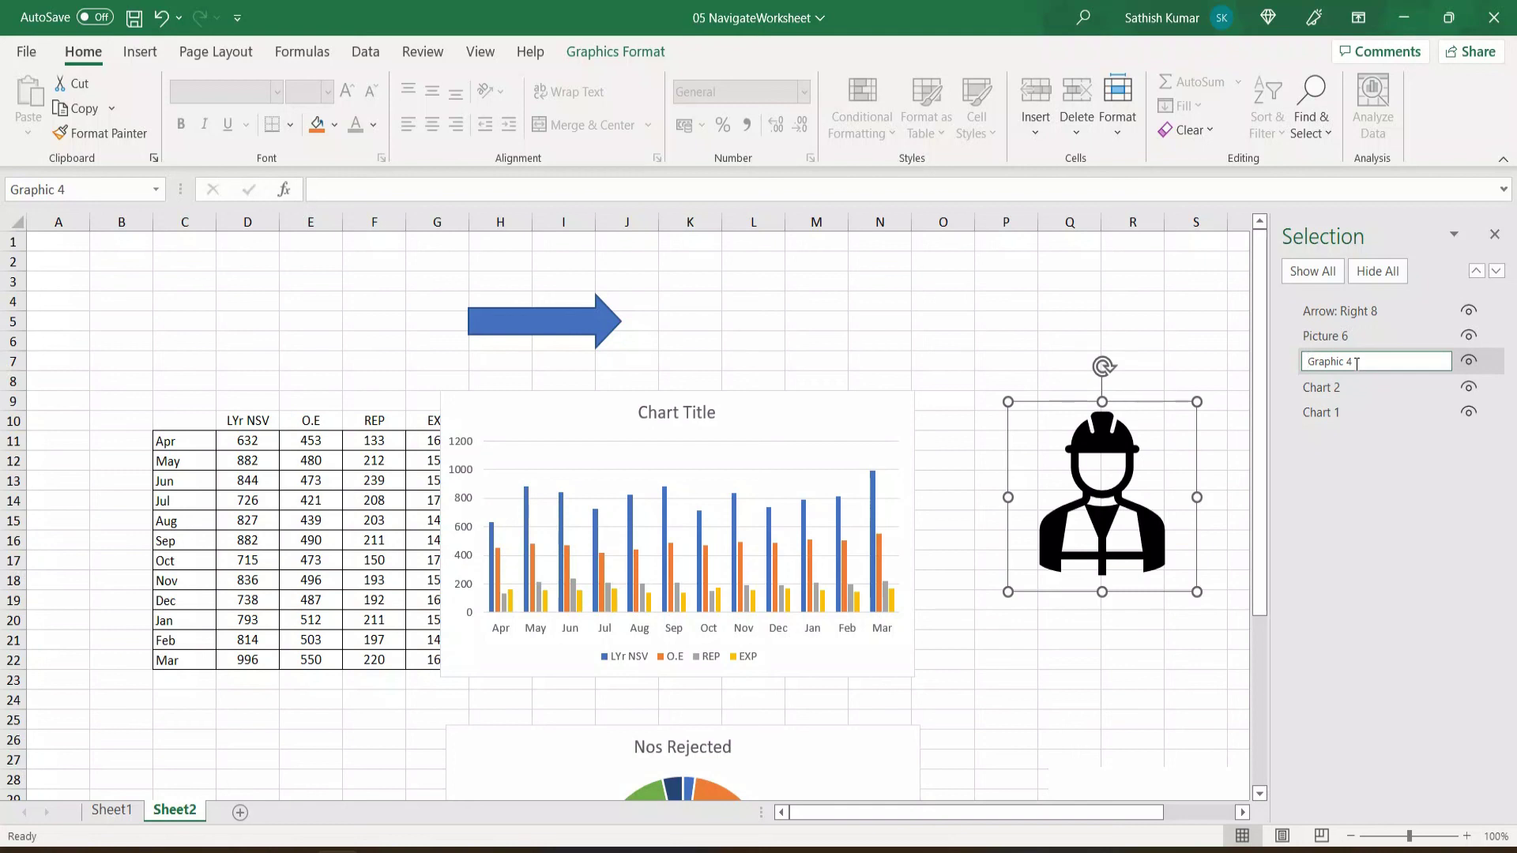
{"action": "left_click_drag", "start_coordinate": [1356, 364], "coordinate": [1267, 364]}
{"action": "key", "text": "Return"}
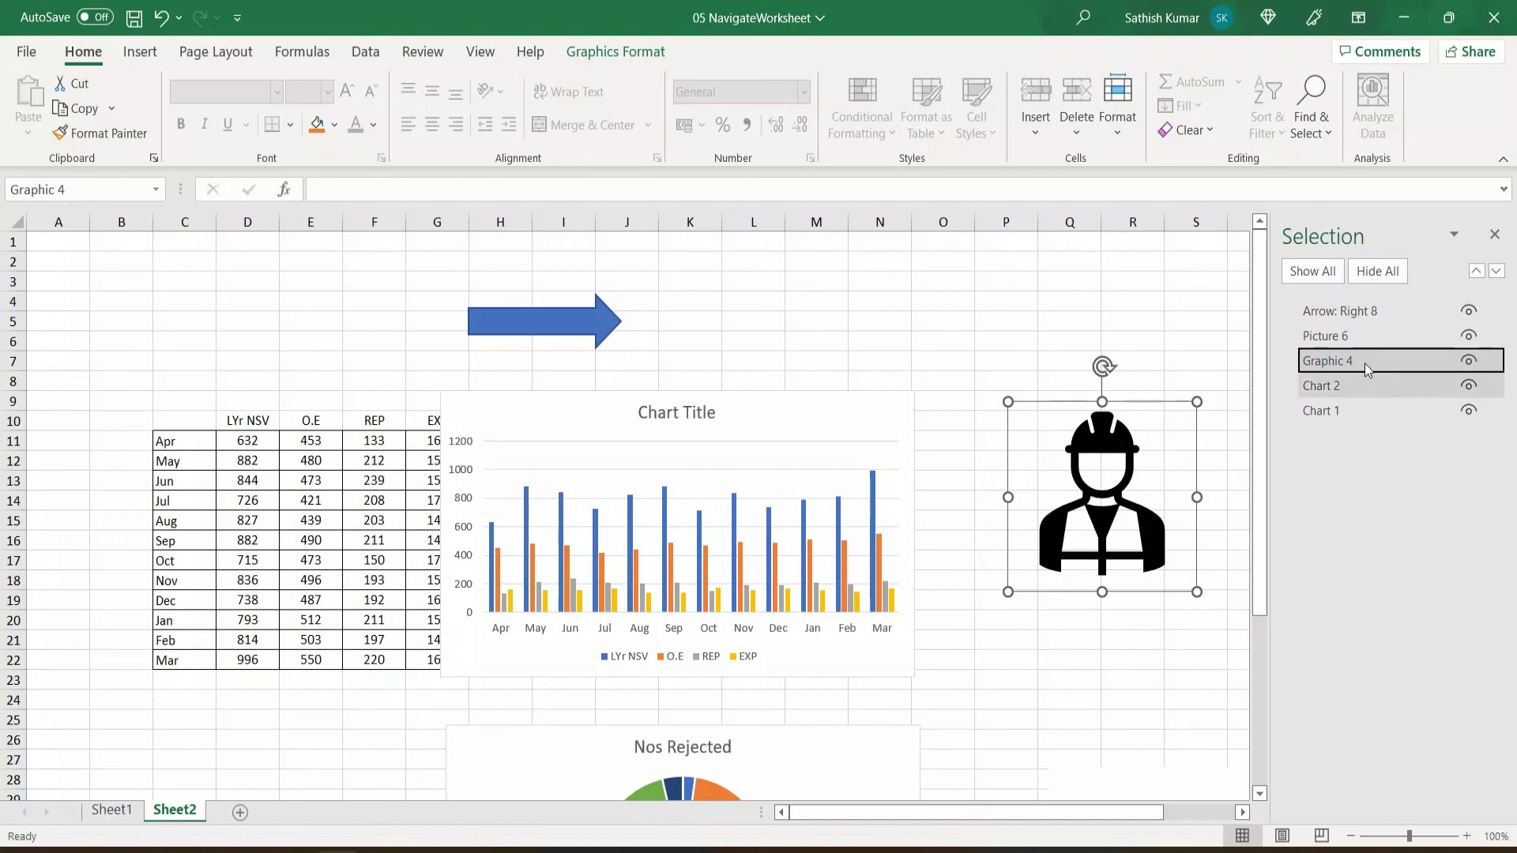
Hide all objects on Sheet2 at once and show them all again.
{"action": "left_click", "coordinate": [1379, 277]}
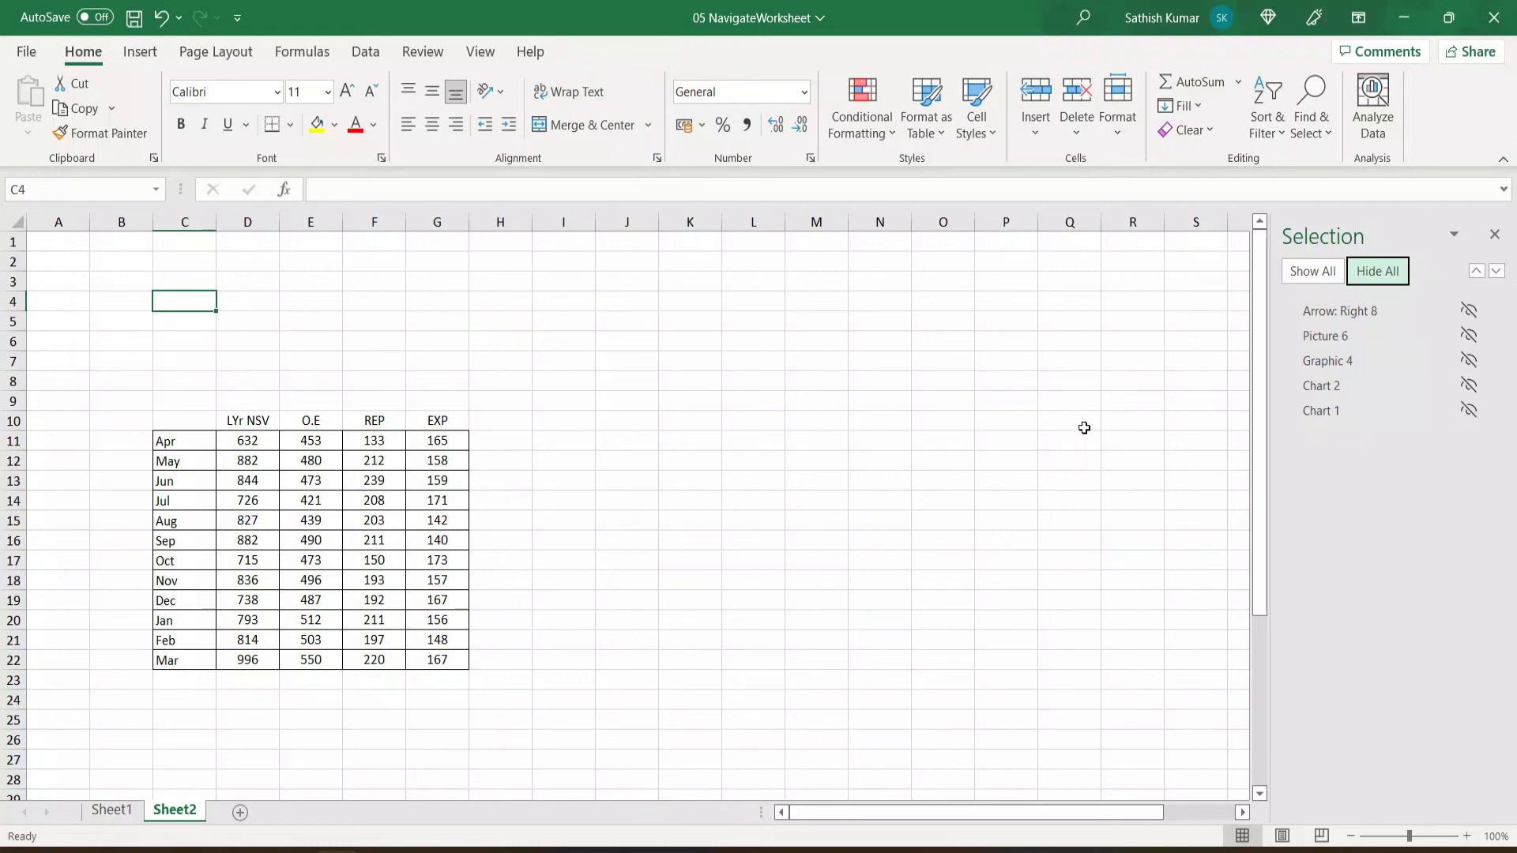
{"action": "left_click", "coordinate": [1310, 277]}
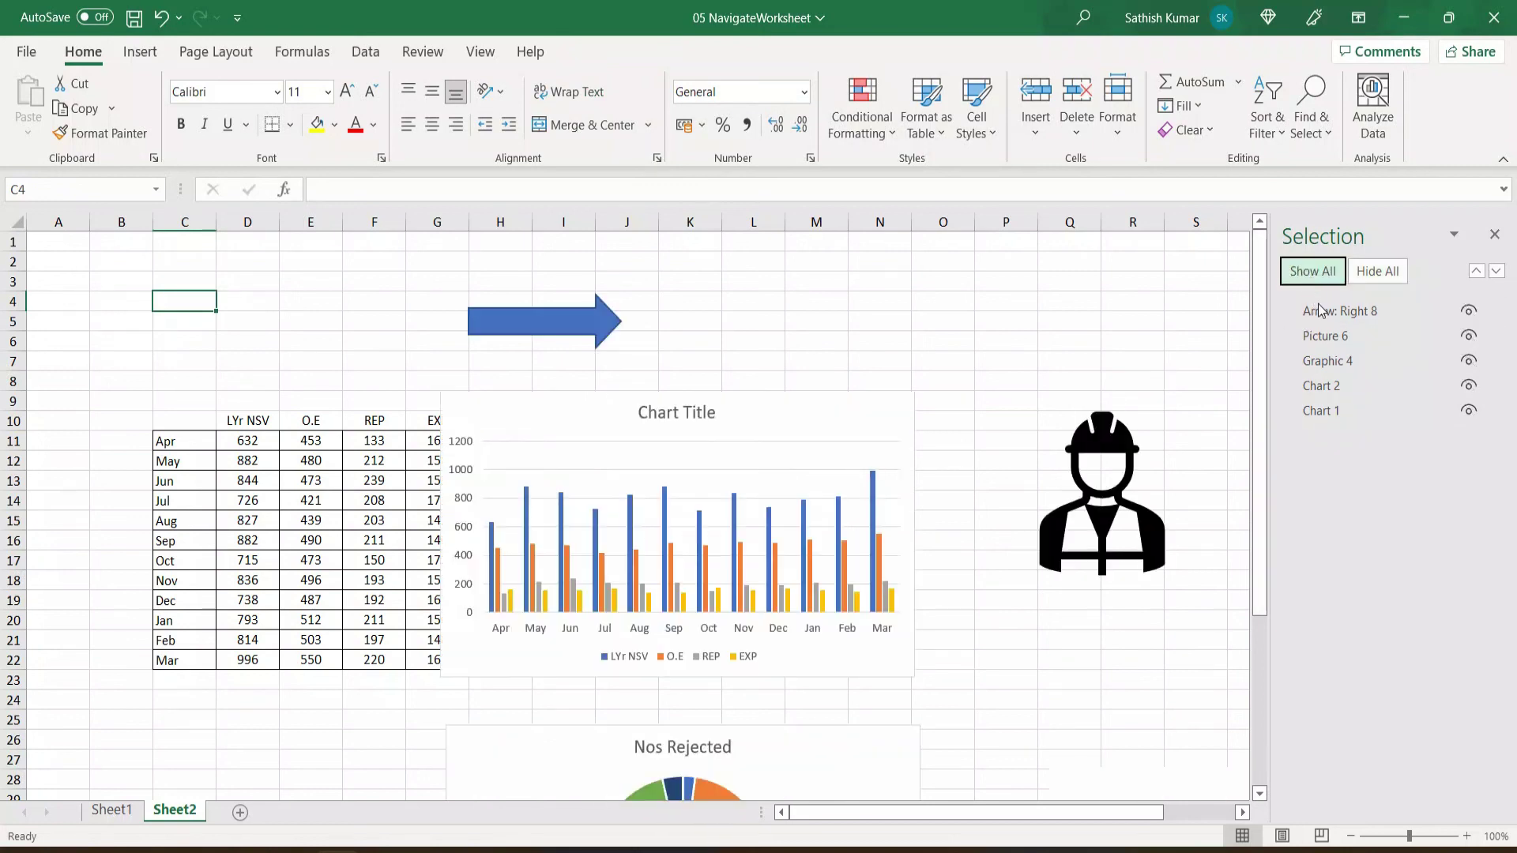